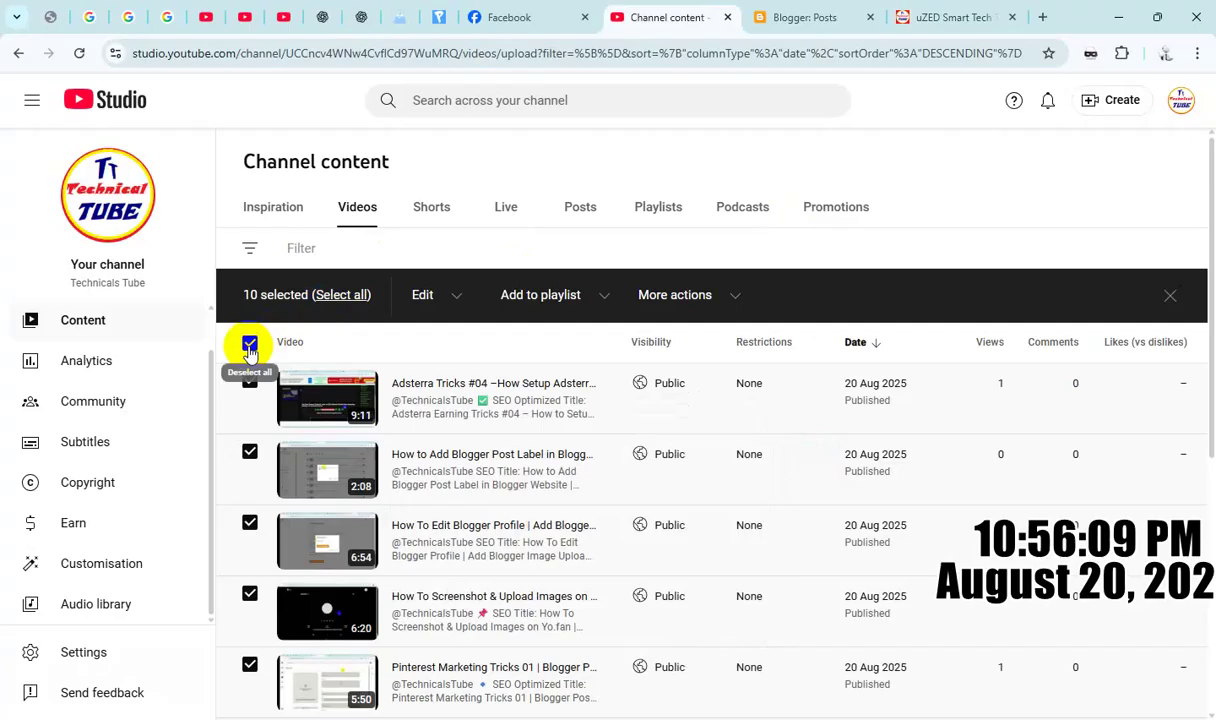
Deselect all videos in the channel content list and show 50 rows per page.
{"action": "left_click", "coordinate": [250, 345]}
{"action": "scroll", "coordinate": [690, 435], "scroll_direction": "down", "scroll_amount": 5}
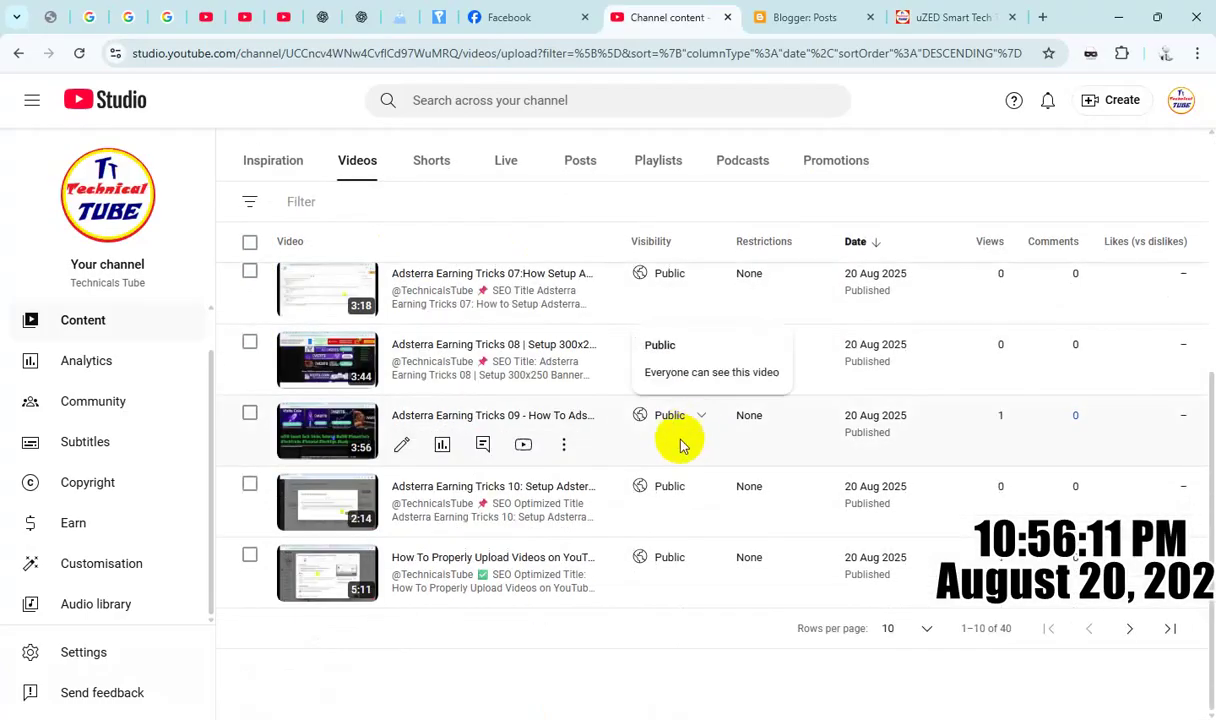
{"action": "left_click", "coordinate": [920, 632]}
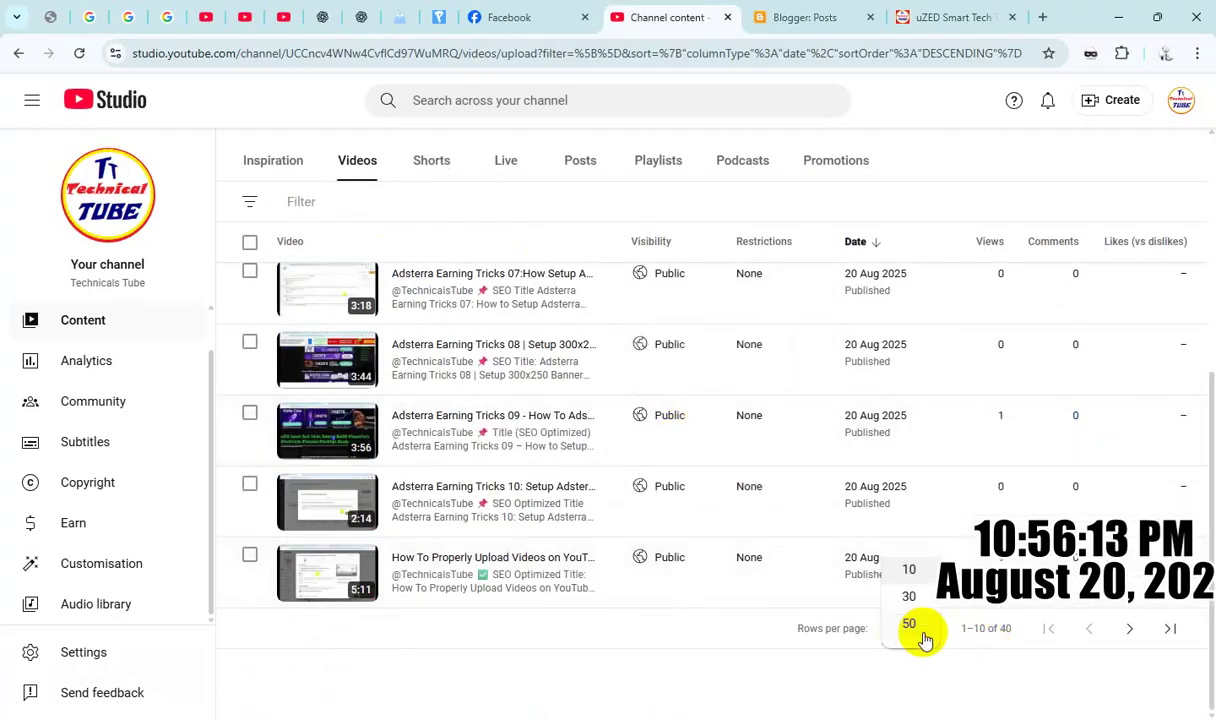
{"action": "left_click", "coordinate": [922, 632]}
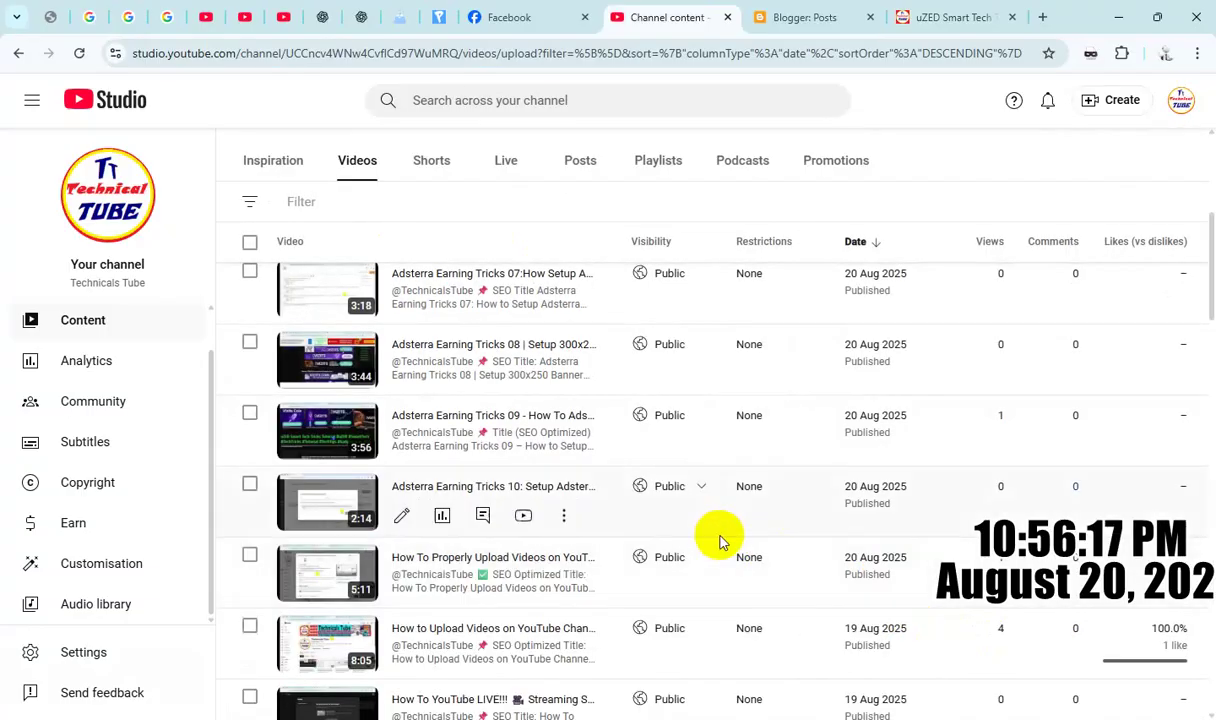
Select the oldest video, YouTube Channel Tricks 01, at the end of the list and copy its shareable link.
{"action": "scroll", "coordinate": [757, 560], "scroll_direction": "up", "scroll_amount": 2}
{"action": "scroll", "coordinate": [757, 560], "scroll_direction": "up", "scroll_amount": 3}
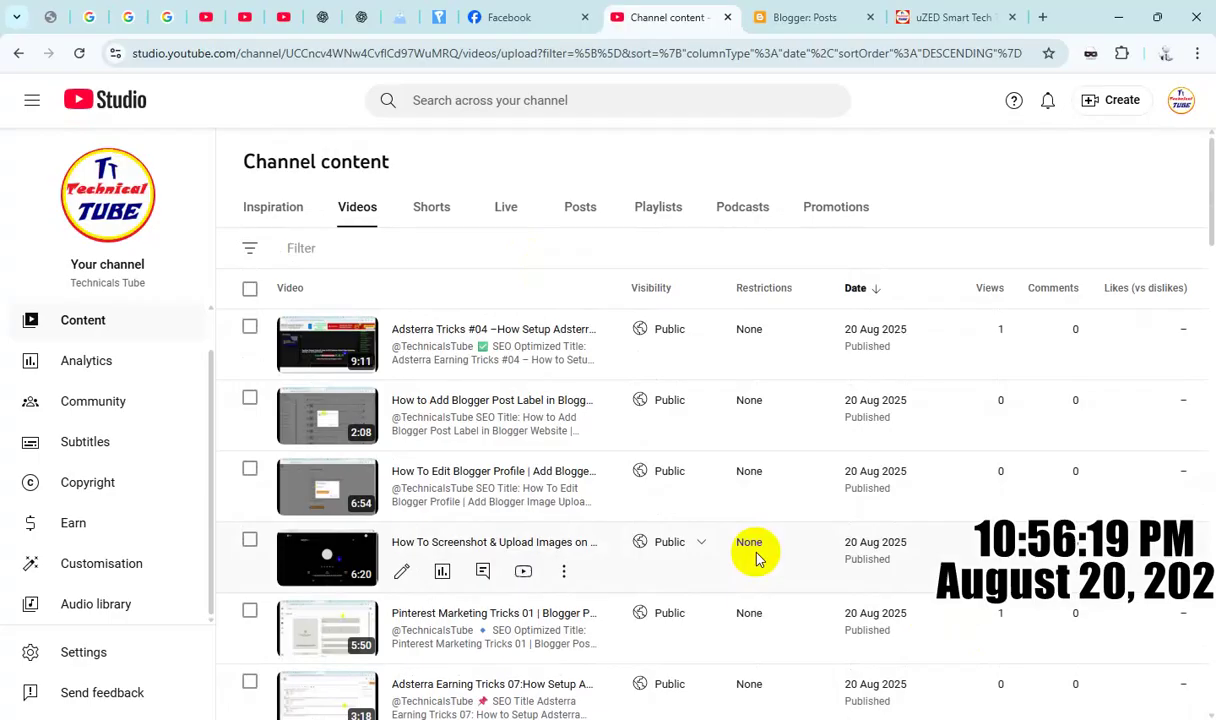
{"action": "scroll", "coordinate": [757, 558], "scroll_direction": "down", "scroll_amount": 10}
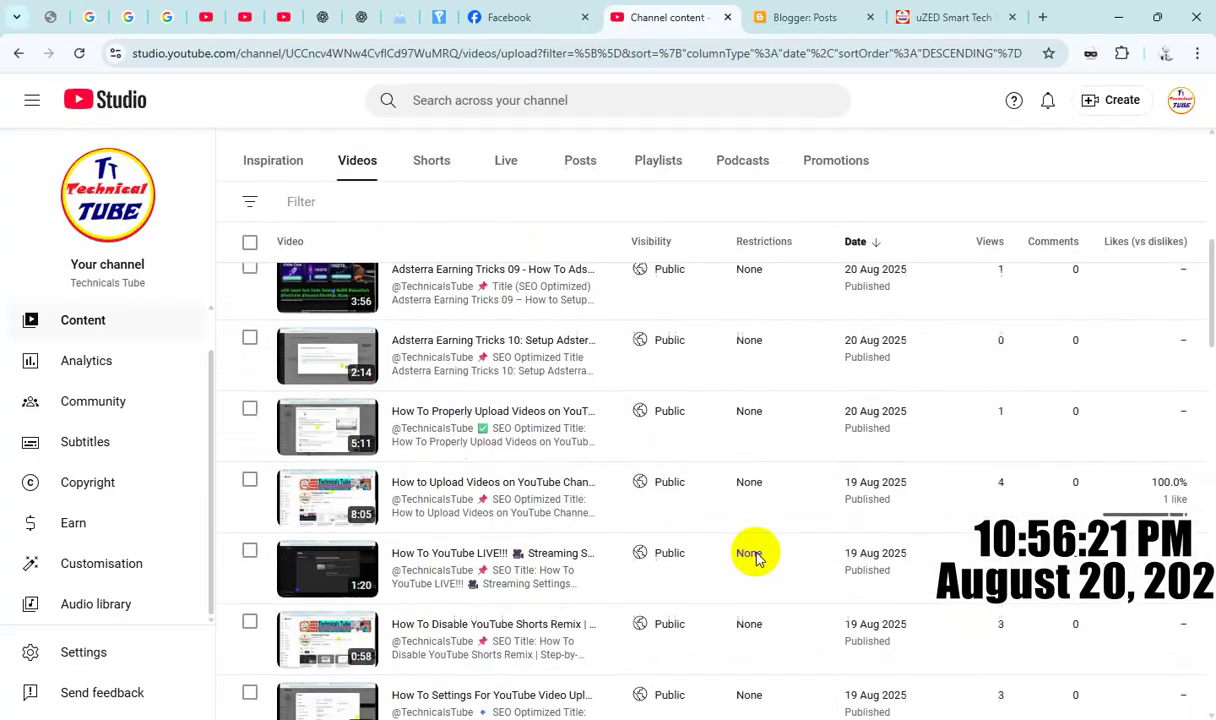
{"action": "scroll", "coordinate": [757, 558], "scroll_direction": "down", "scroll_amount": 5}
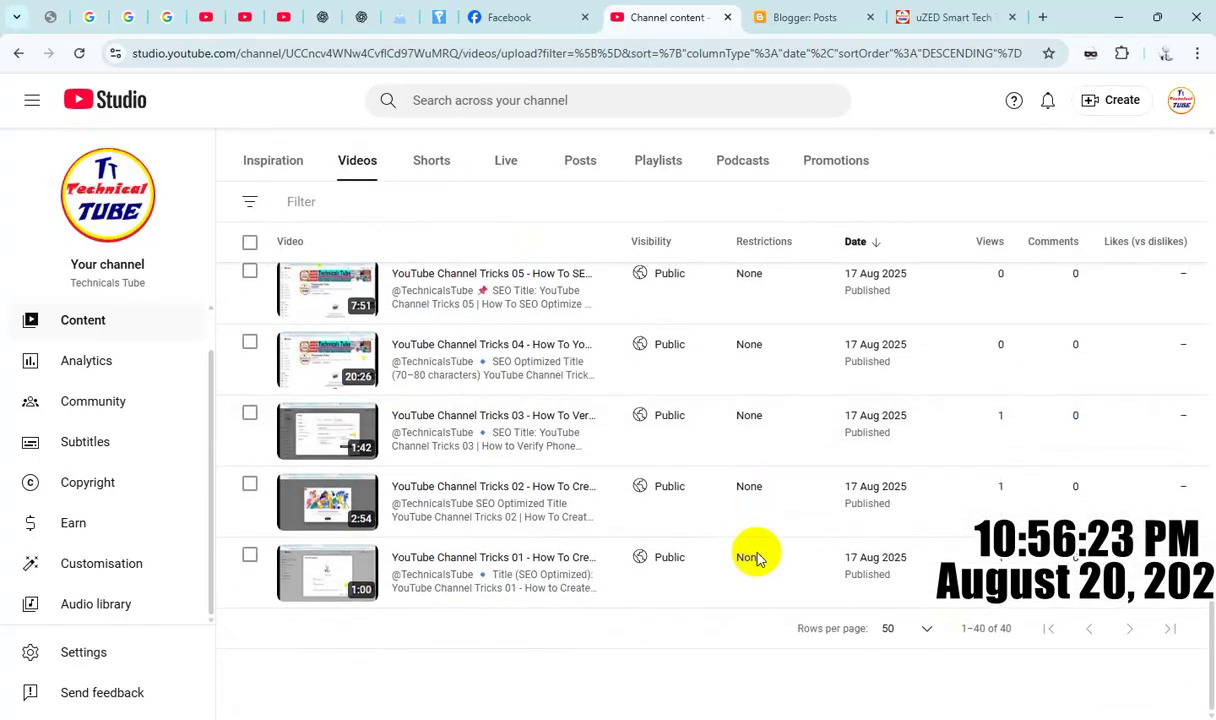
{"action": "left_click", "coordinate": [250, 558]}
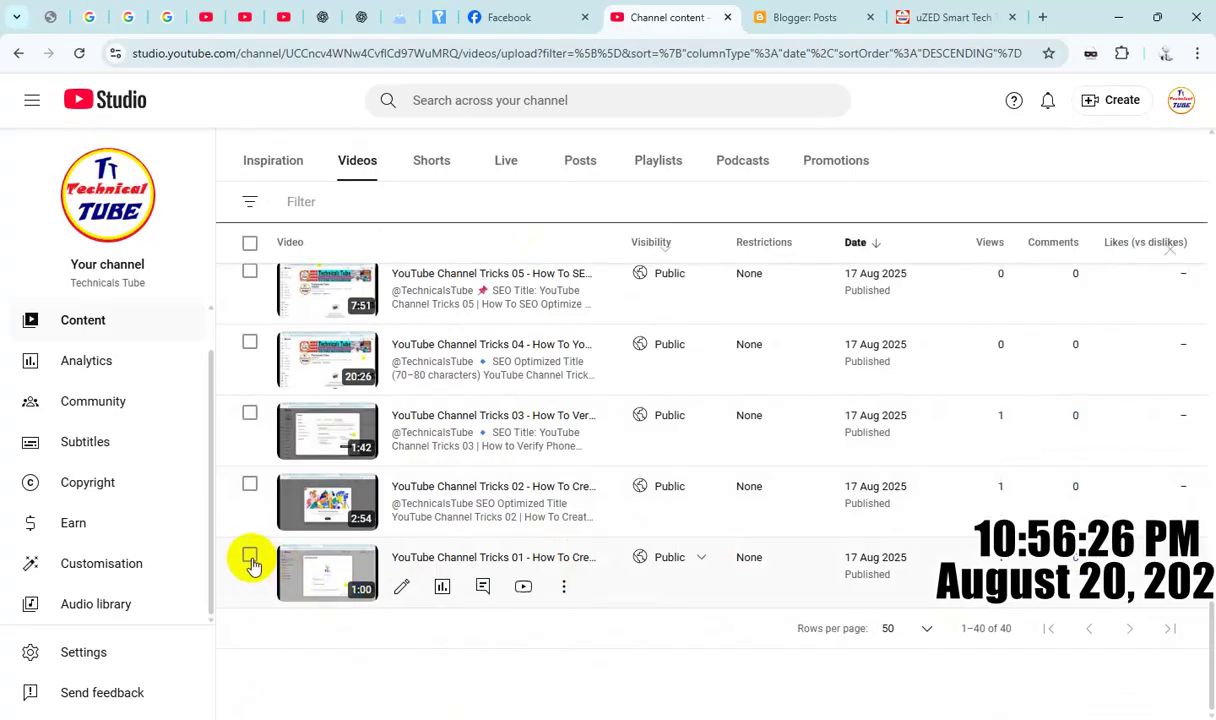
{"action": "left_click", "coordinate": [564, 587]}
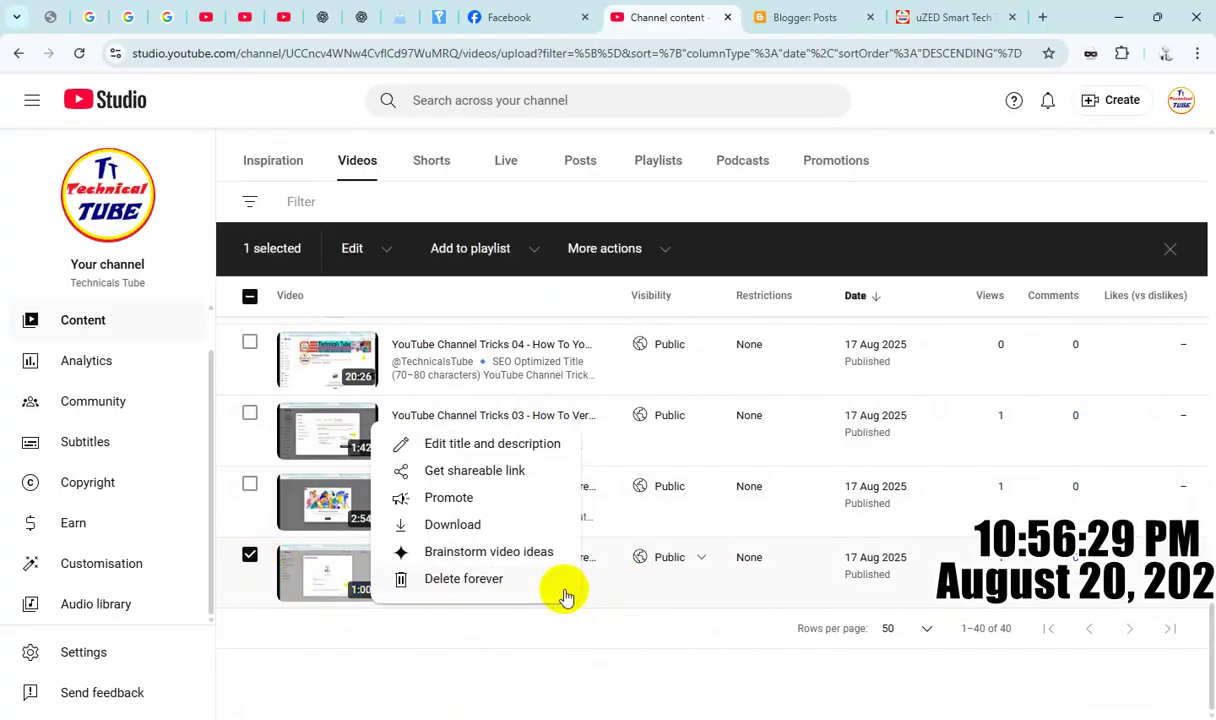
{"action": "left_click", "coordinate": [459, 480]}
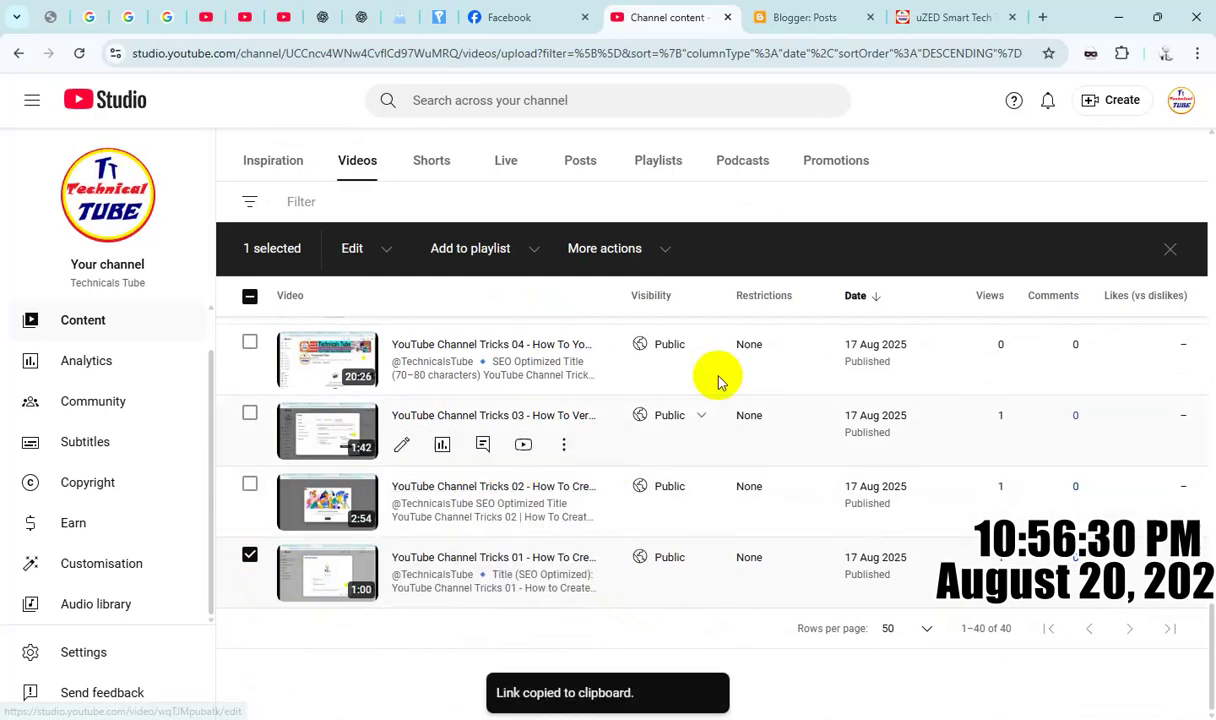
Switch to Blogger and create a new post in the uZED Smart Tech Tricks blog.
{"action": "left_click", "coordinate": [804, 28]}
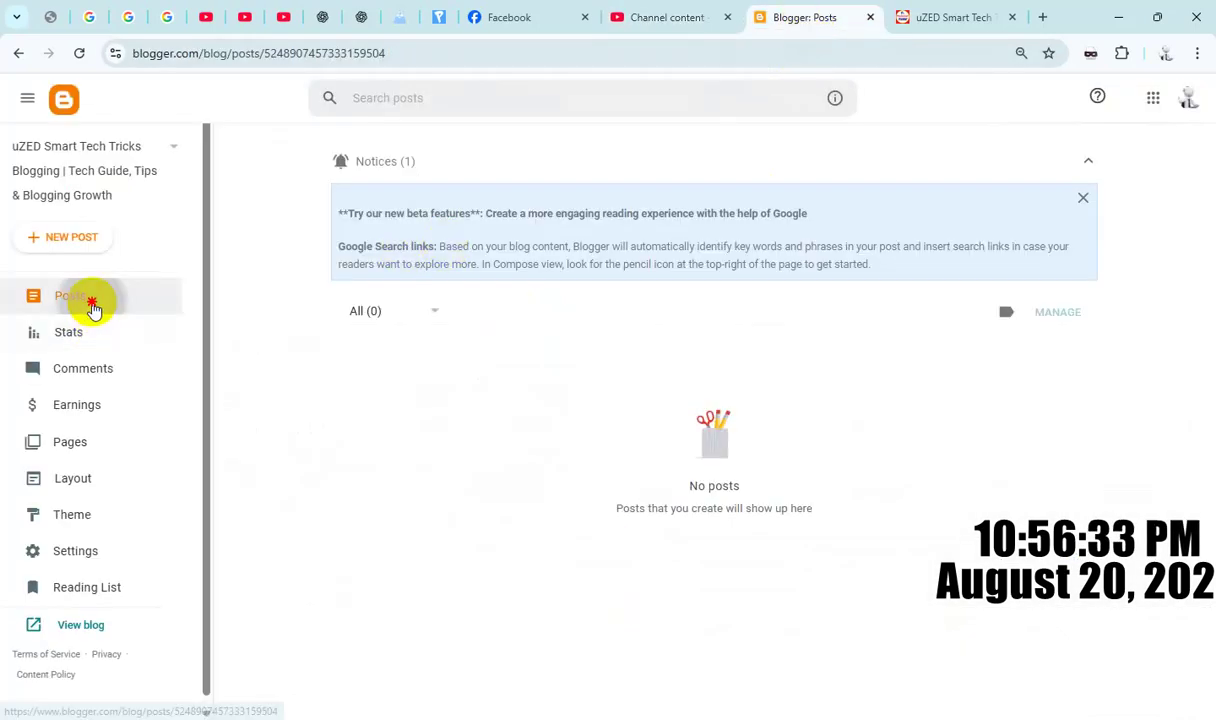
{"action": "left_click", "coordinate": [92, 306]}
{"action": "left_click", "coordinate": [78, 239]}
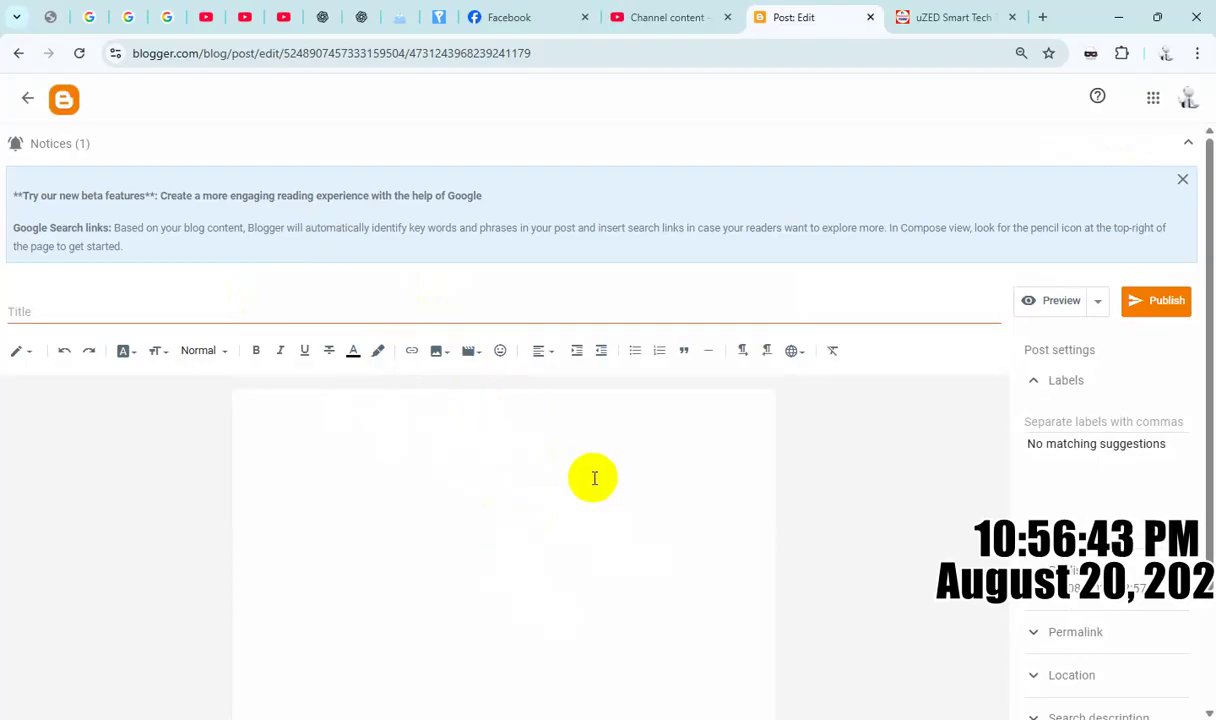
Put the post body in HTML view and insert the tutorial video template code.
{"action": "left_click", "coordinate": [476, 431]}
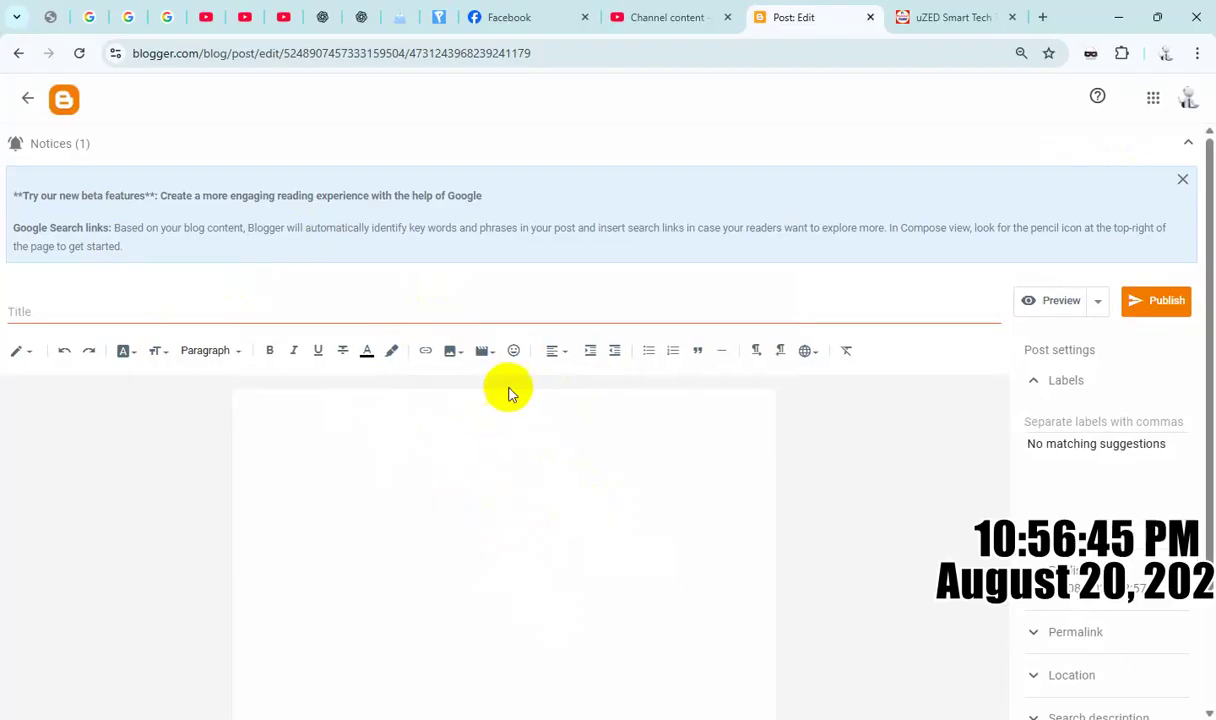
{"action": "scroll", "coordinate": [540, 448], "scroll_direction": "down", "scroll_amount": 2}
{"action": "scroll", "coordinate": [548, 449], "scroll_direction": "up", "scroll_amount": 2}
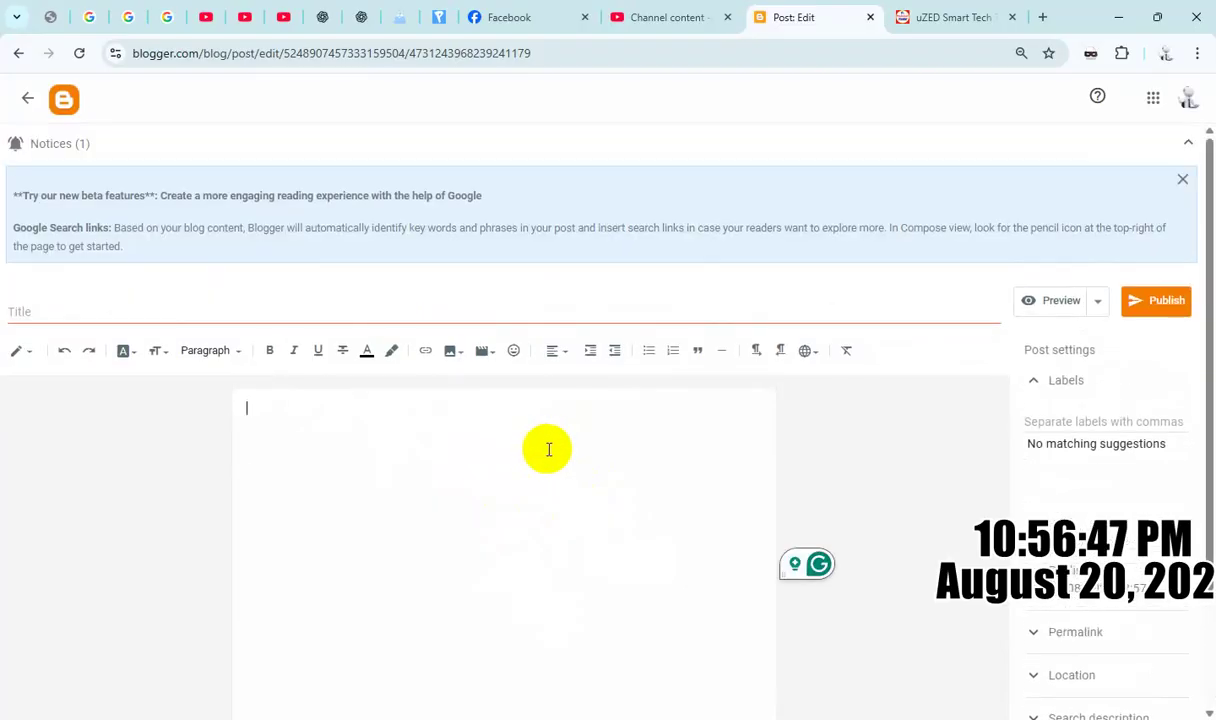
{"action": "scroll", "coordinate": [550, 446], "scroll_direction": "down", "scroll_amount": 2}
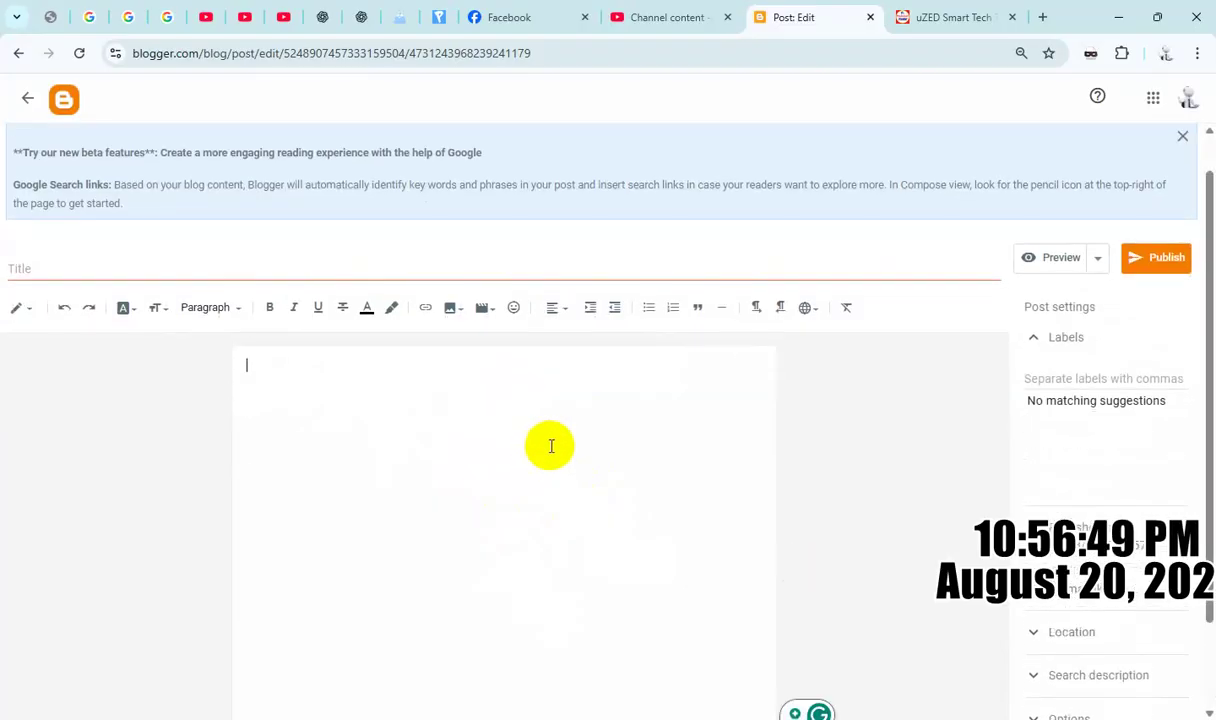
{"action": "scroll", "coordinate": [550, 446], "scroll_direction": "up", "scroll_amount": 2}
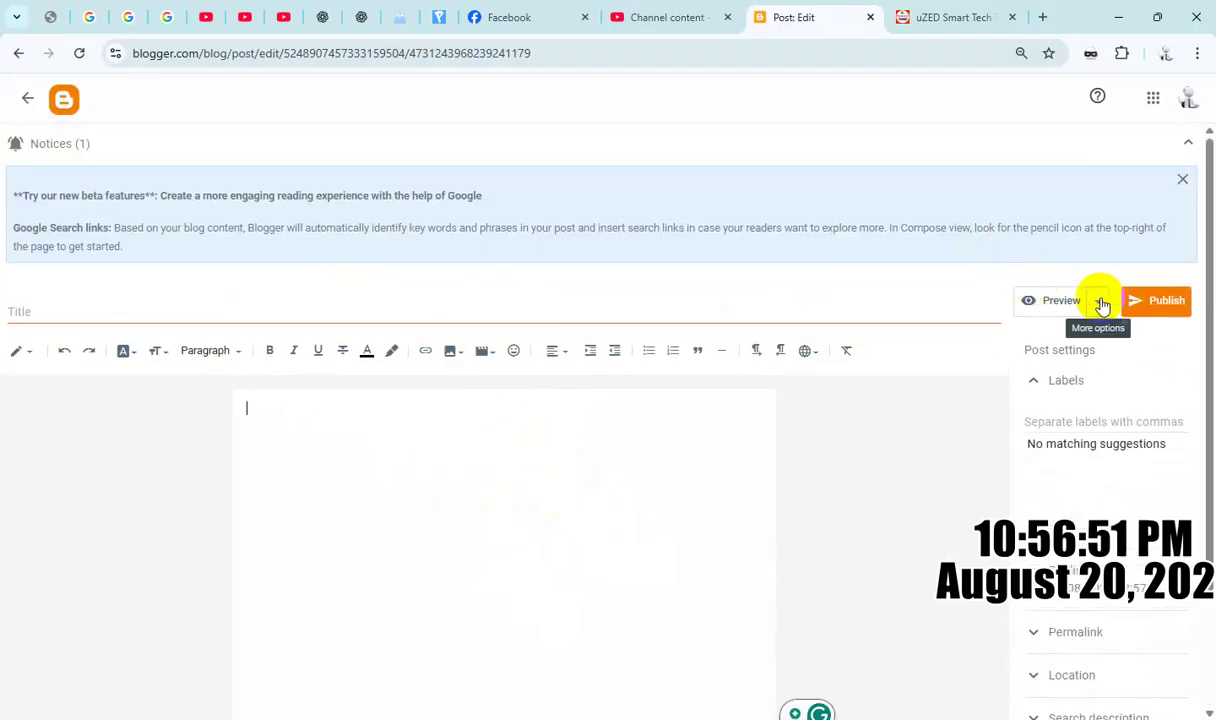
{"action": "left_click", "coordinate": [30, 99]}
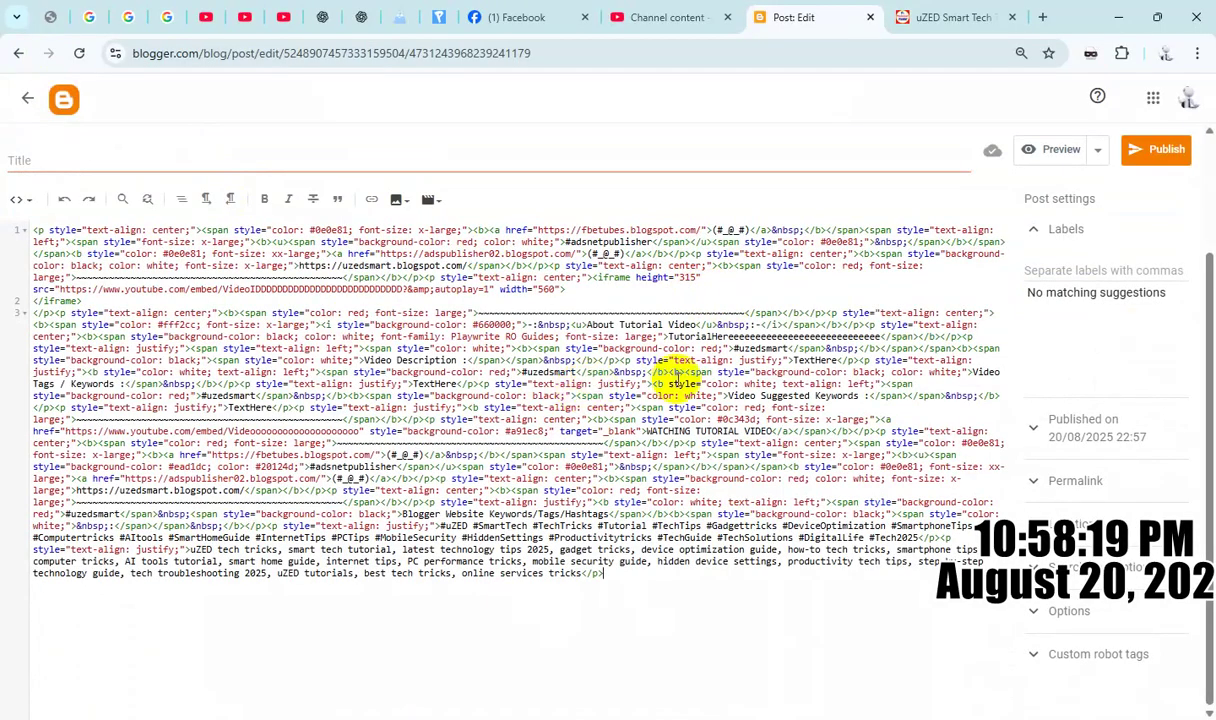
{"action": "left_click", "coordinate": [940, 17]}
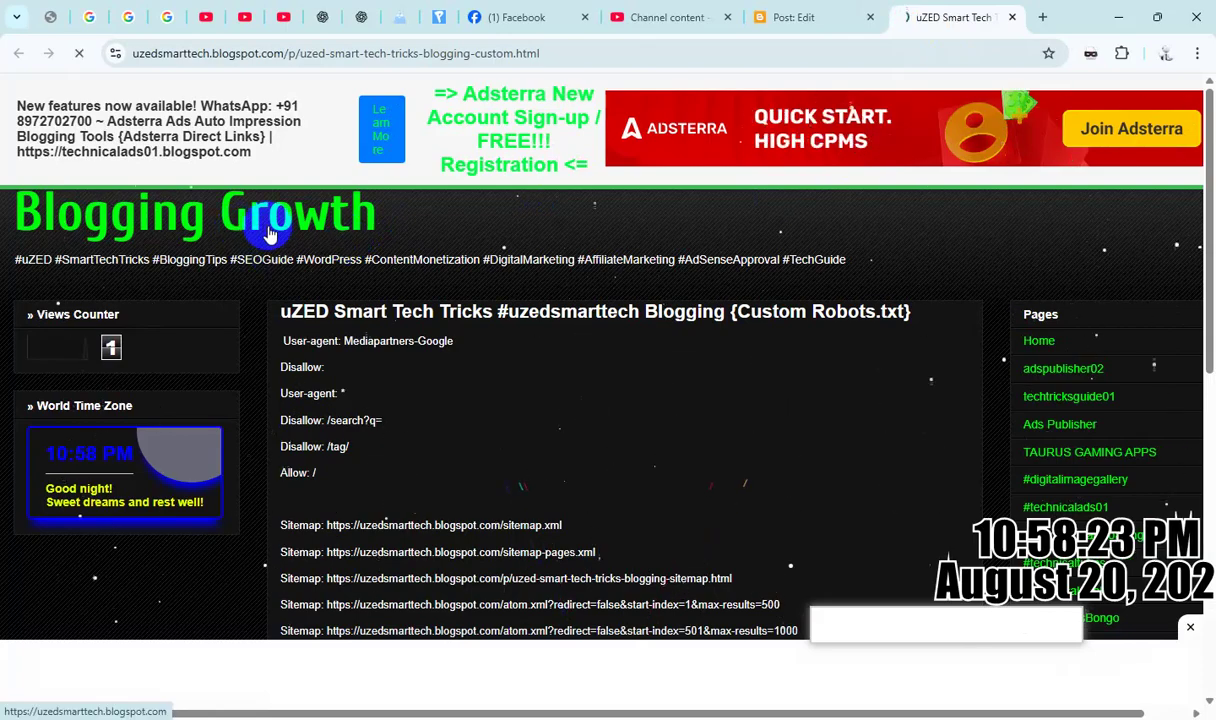
{"action": "left_click", "coordinate": [380, 235]}
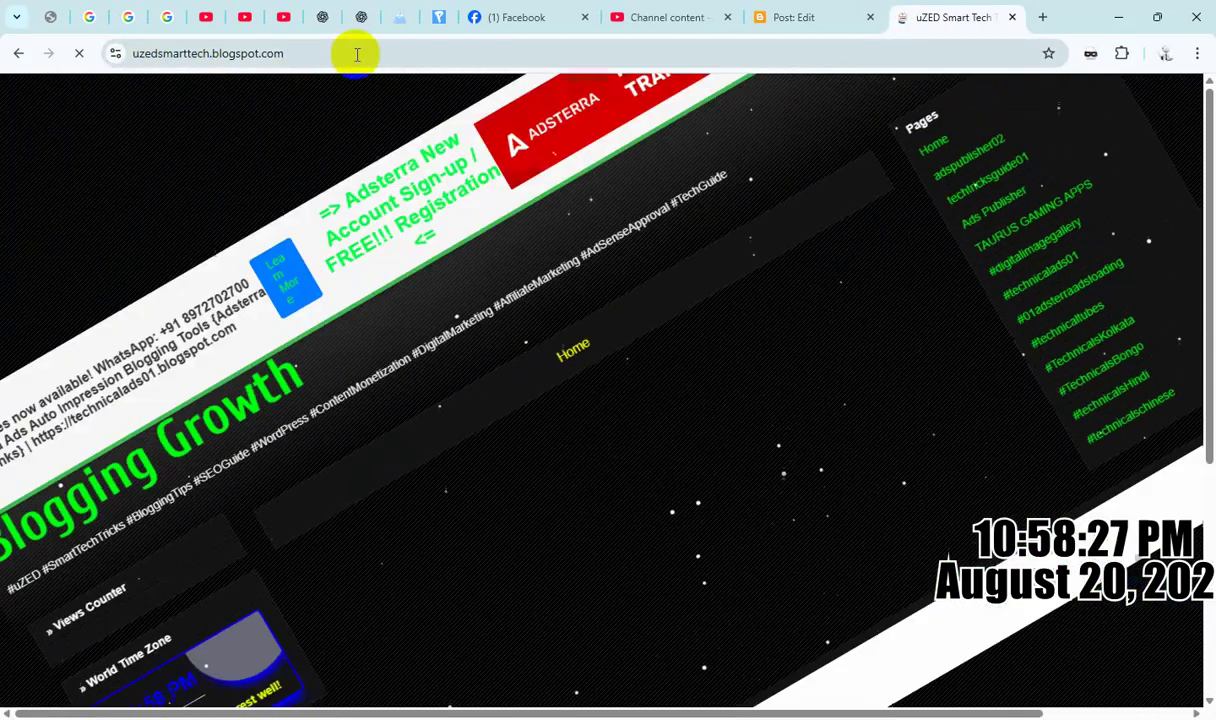
{"action": "left_click", "coordinate": [353, 52]}
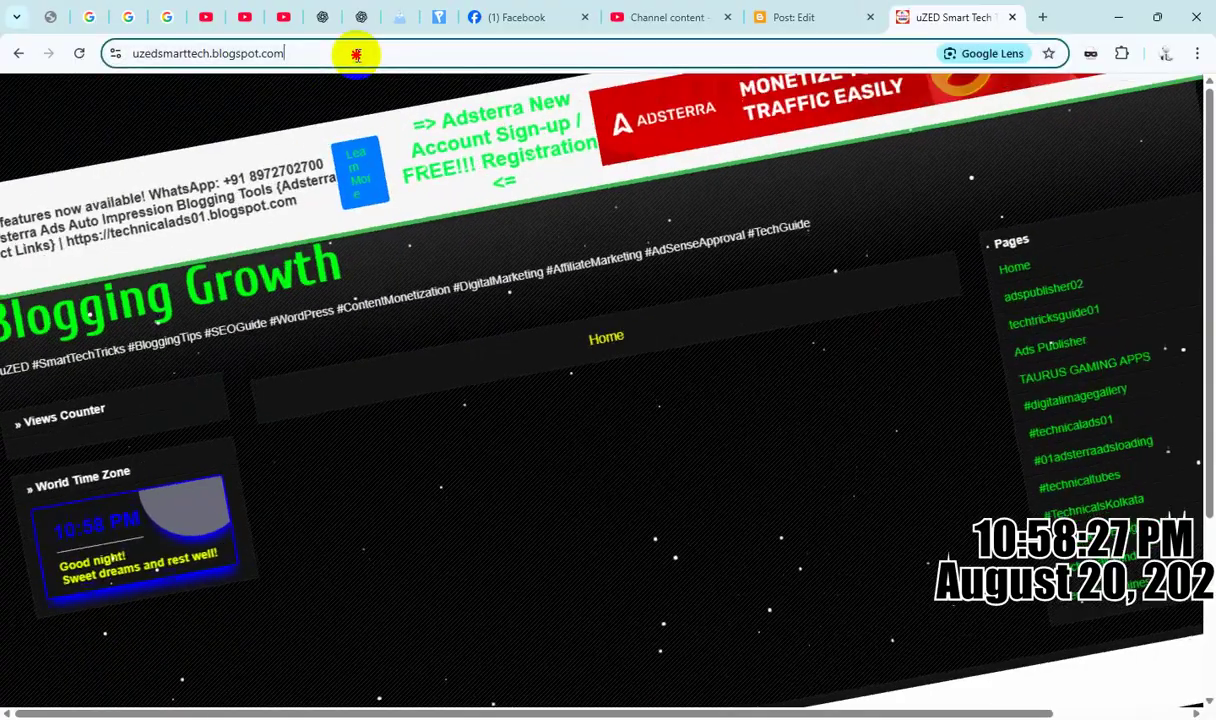
{"action": "left_click", "coordinate": [795, 18]}
{"action": "left_click", "coordinate": [282, 161]}
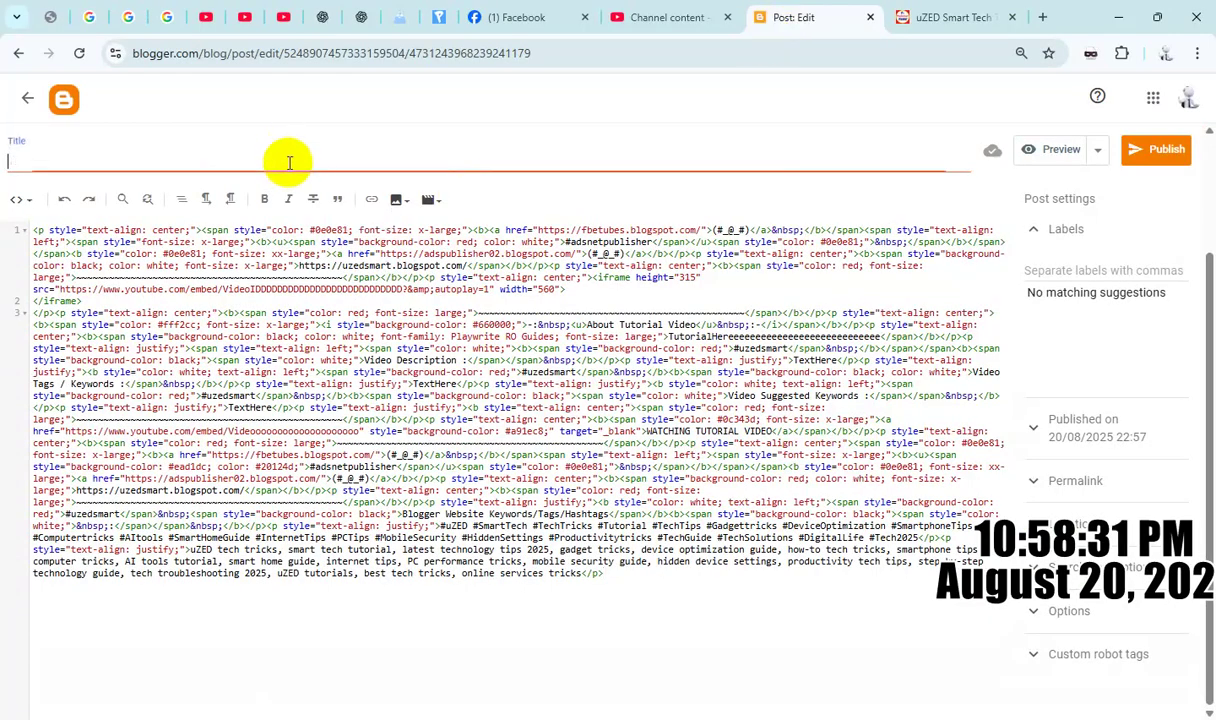
{"action": "key", "text": "ctrl+v"}
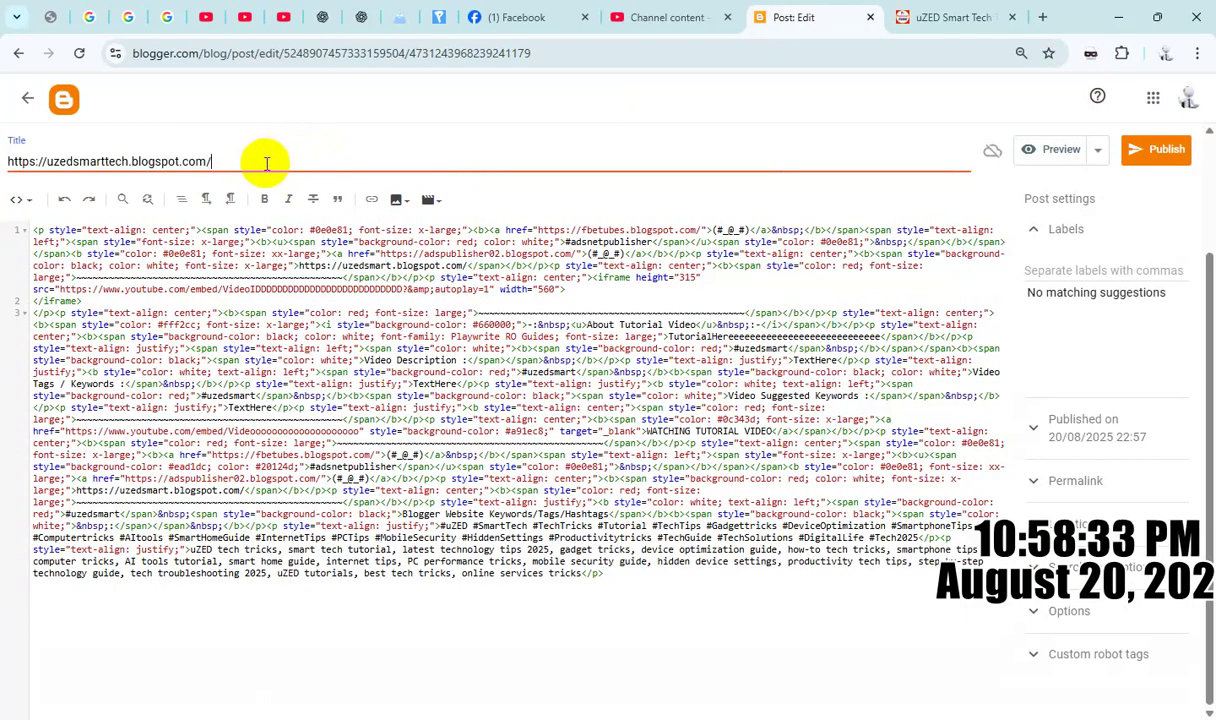
Copy the title's address without its trailing slash and substitute it for the second adspublisher02 link near the end of the HTML.
{"action": "triple_click", "coordinate": [160, 157]}
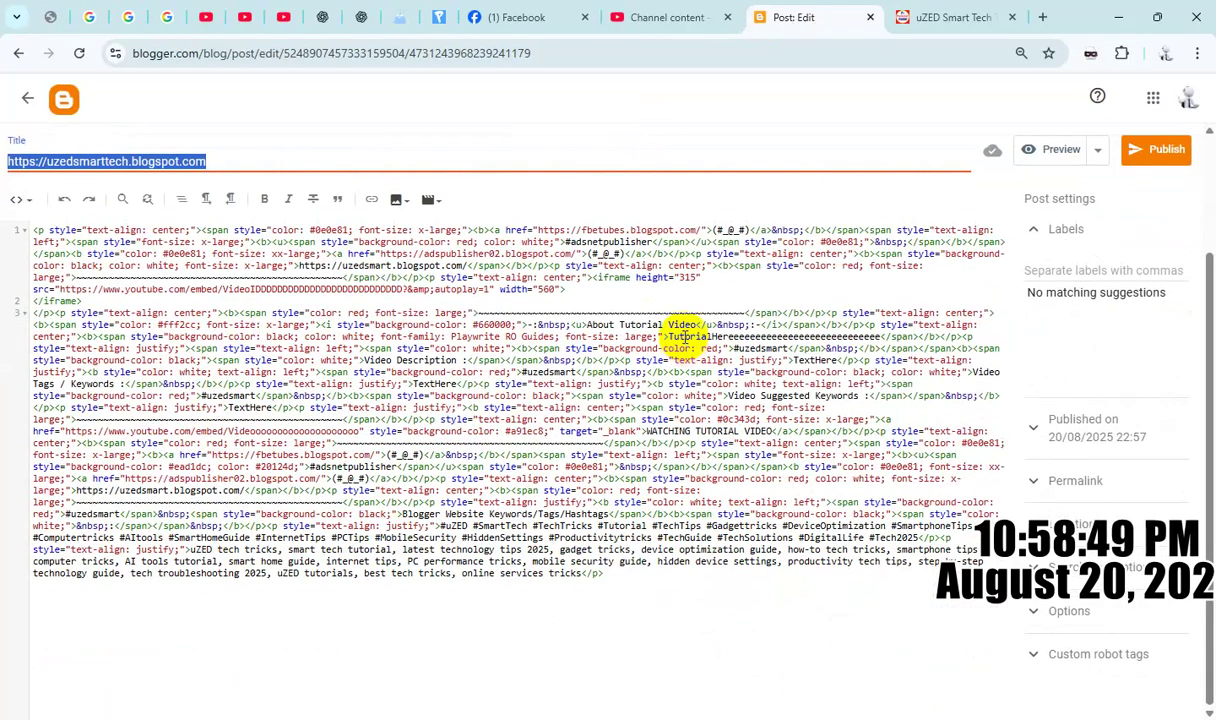
{"action": "double_click", "coordinate": [243, 480]}
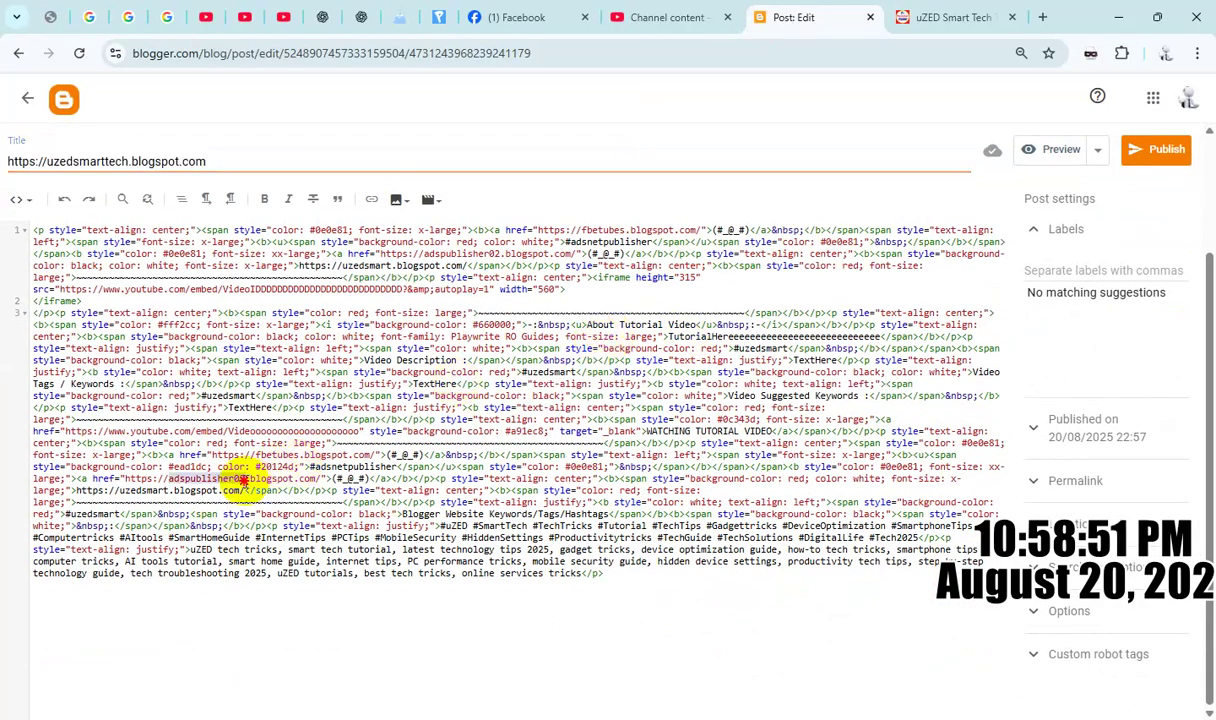
{"action": "left_click", "coordinate": [131, 478]}
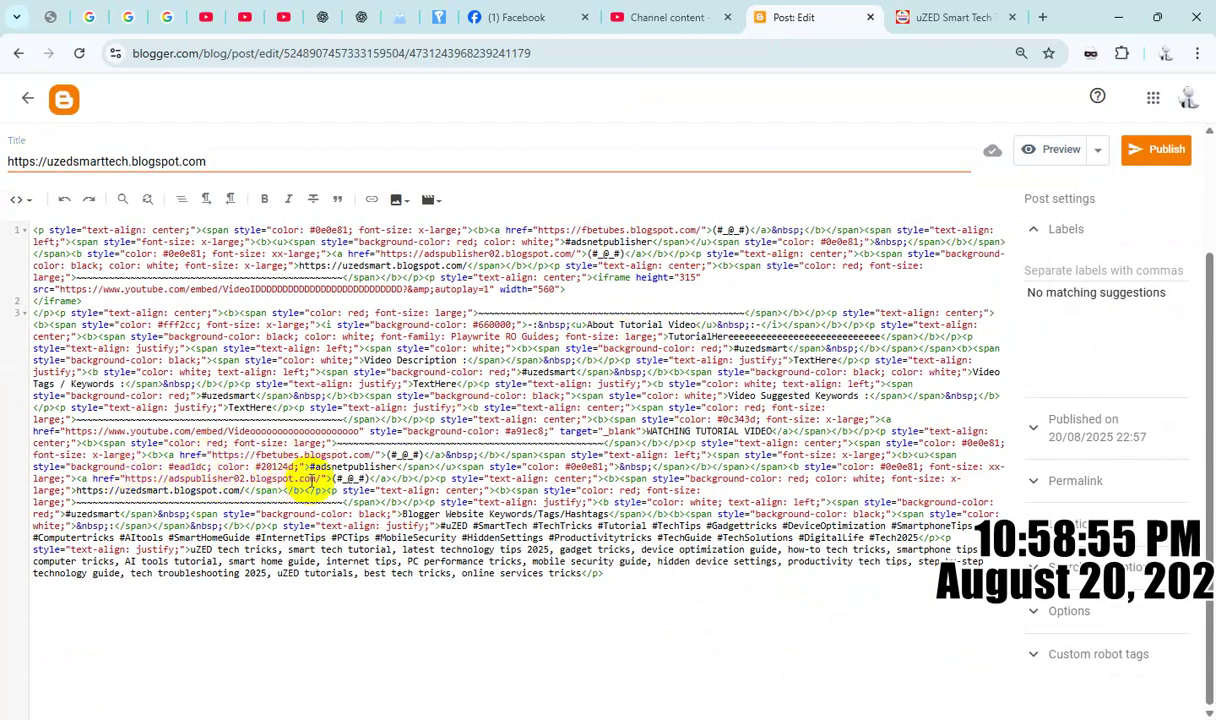
{"action": "left_click", "coordinate": [311, 479], "text": "shift"}
{"action": "key", "text": "Delete"}
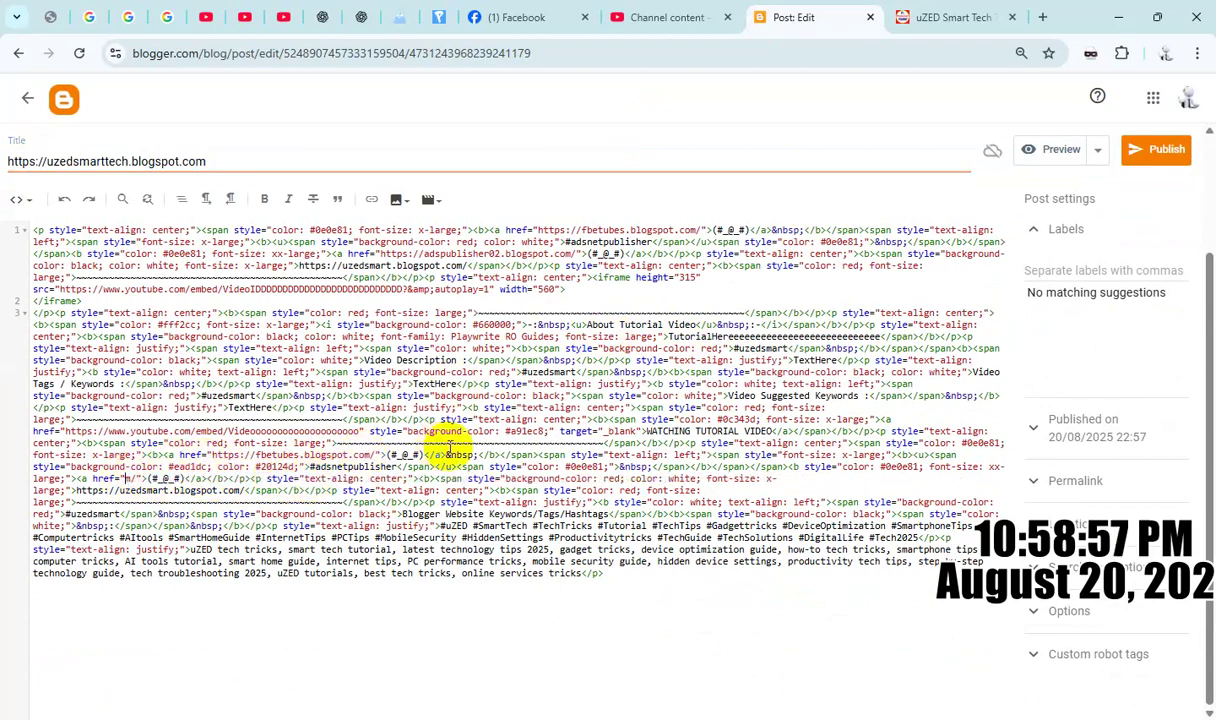
{"action": "key", "text": "Delete"}
{"action": "key", "text": "ctrl+v"}
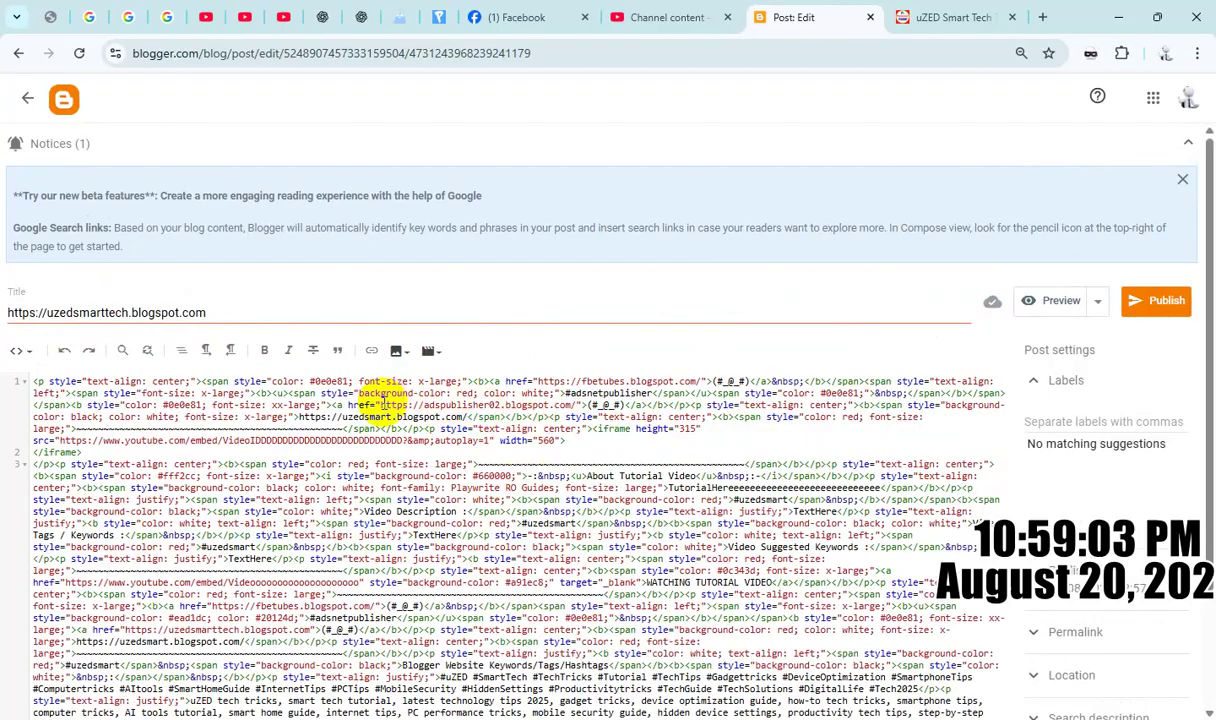
{"action": "left_click_drag", "start_coordinate": [380, 405], "coordinate": [571, 405]}
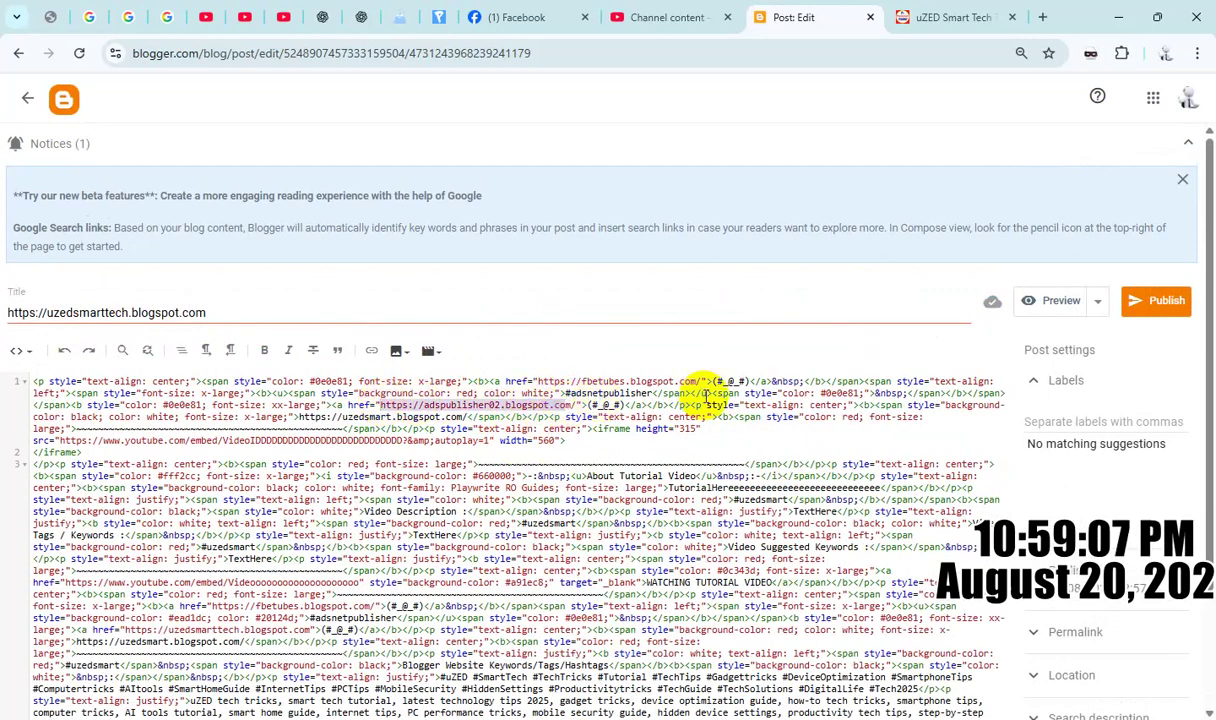
{"action": "key", "text": "BackSpace"}
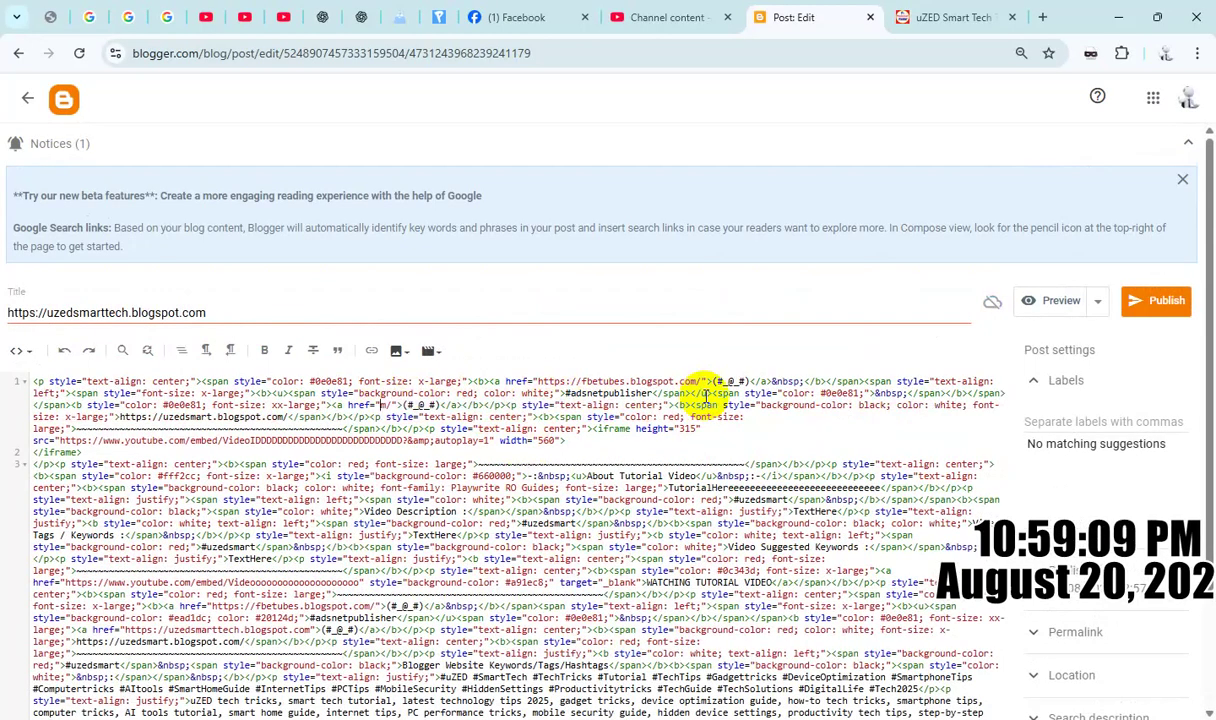
{"action": "key", "text": "ctrl+v"}
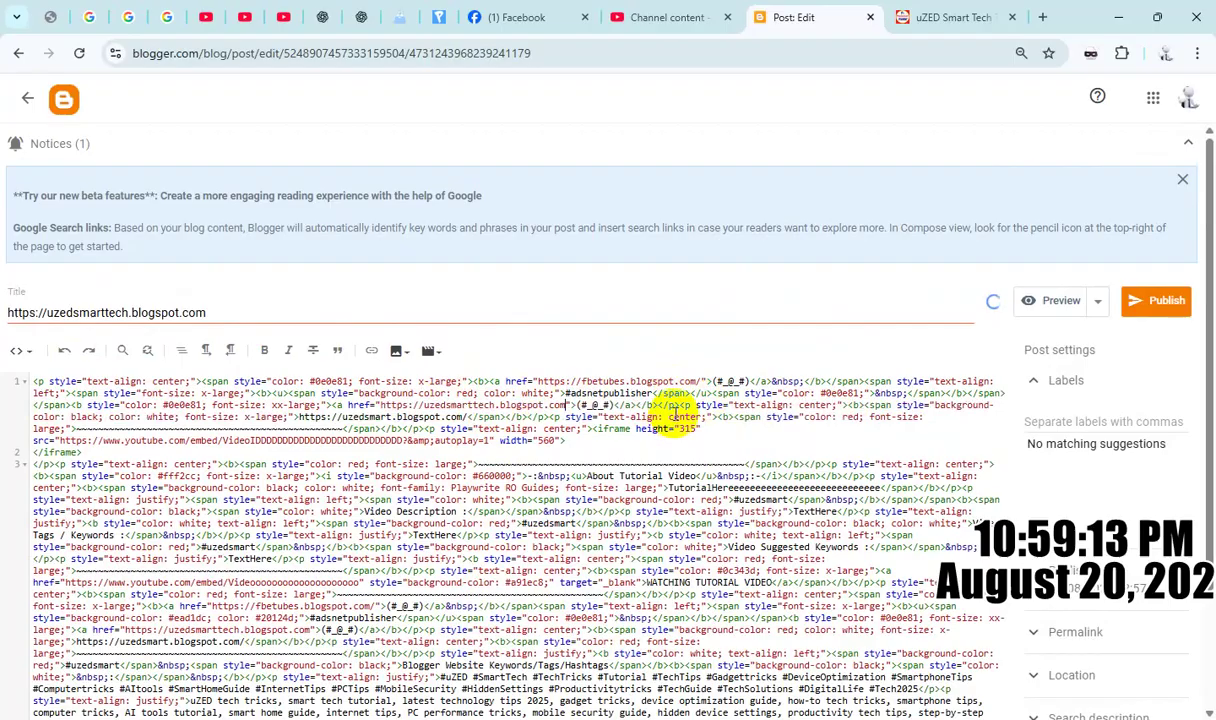
Append the blog name uzedsmarttech after the address in the post title and reformat it as "uZED Smart Tech".
{"action": "scroll", "coordinate": [521, 411], "scroll_direction": "down", "scroll_amount": 2}
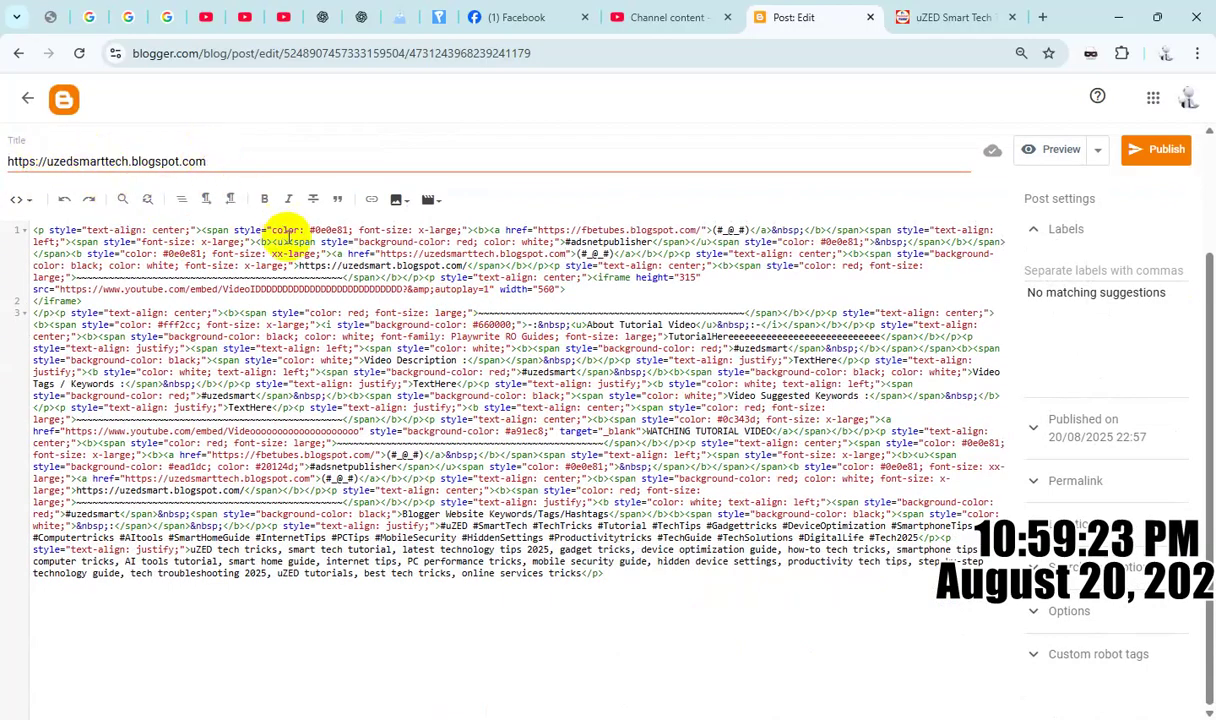
{"action": "double_click", "coordinate": [86, 160]}
{"action": "left_click", "coordinate": [347, 162]}
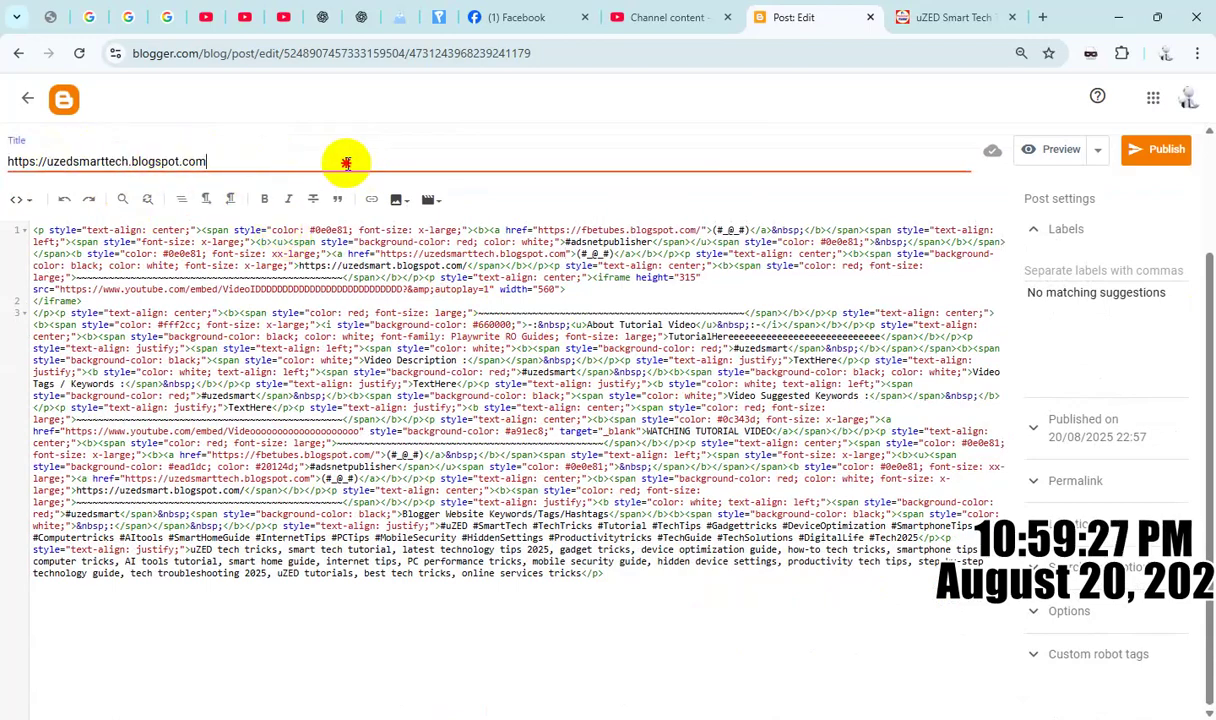
{"action": "key", "text": "ctrl+v"}
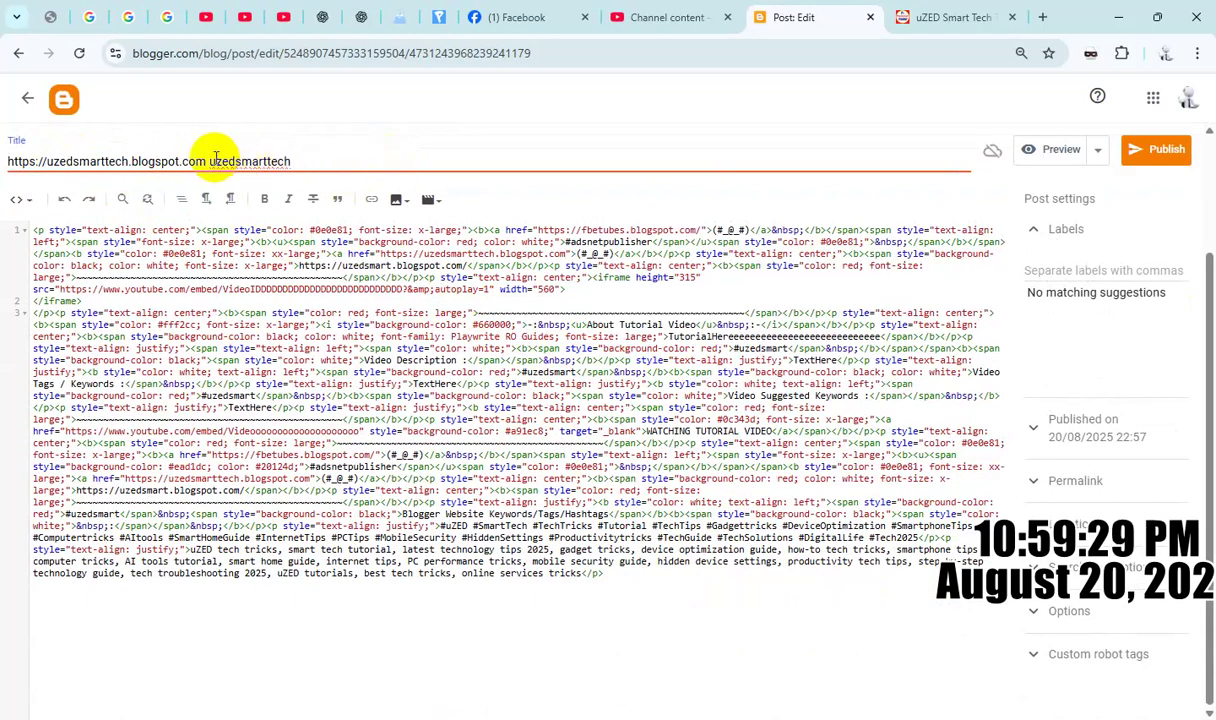
{"action": "key", "text": "Delete"}
{"action": "key", "text": "Delete"}
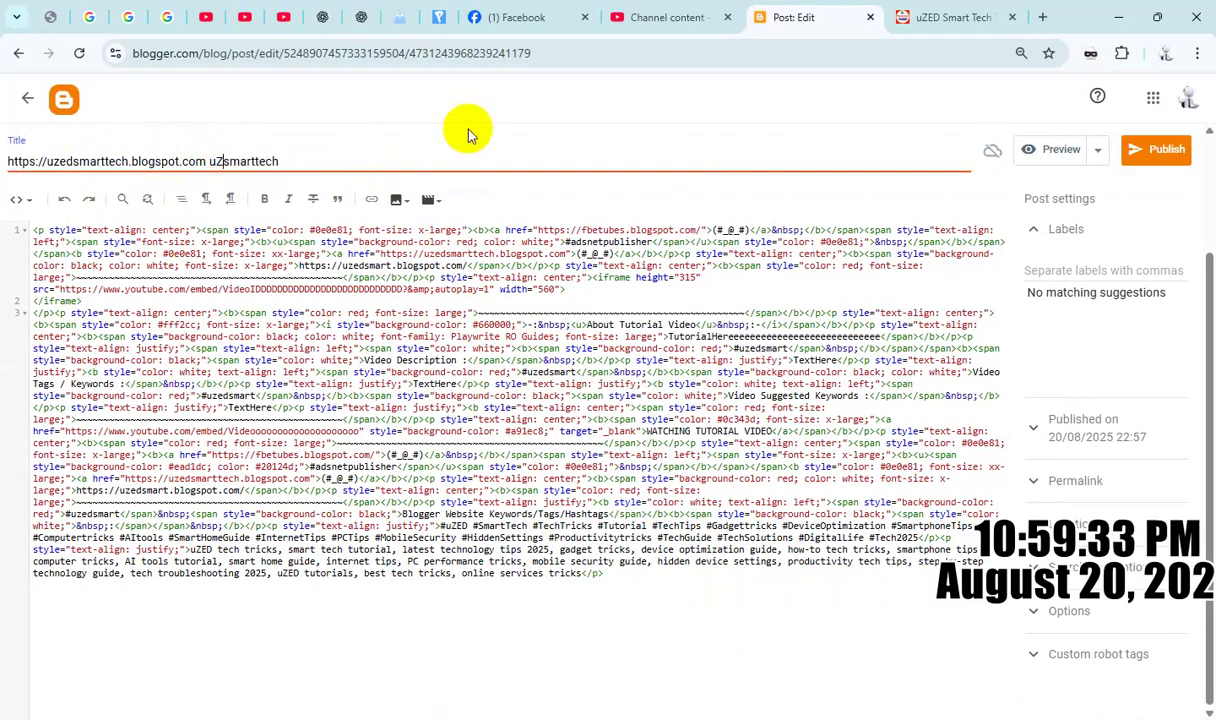
{"action": "type", "text": "ZED"}
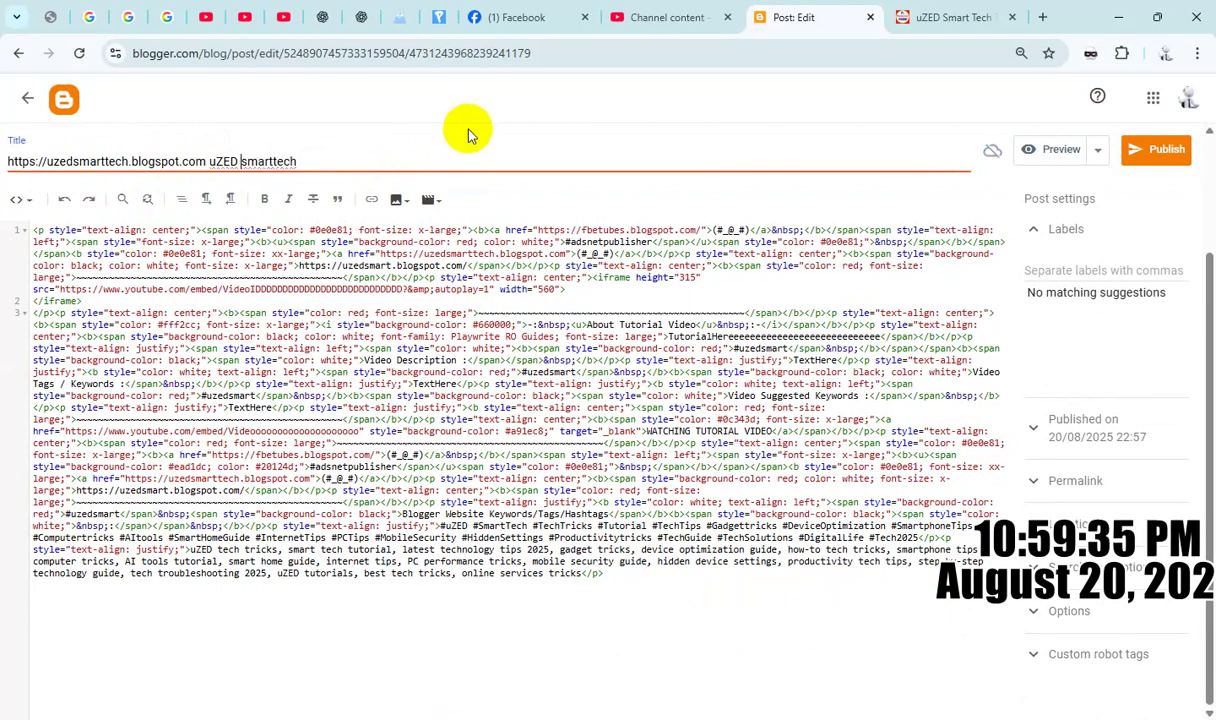
{"action": "key", "text": "Delete"}
{"action": "type", "text": "S"}
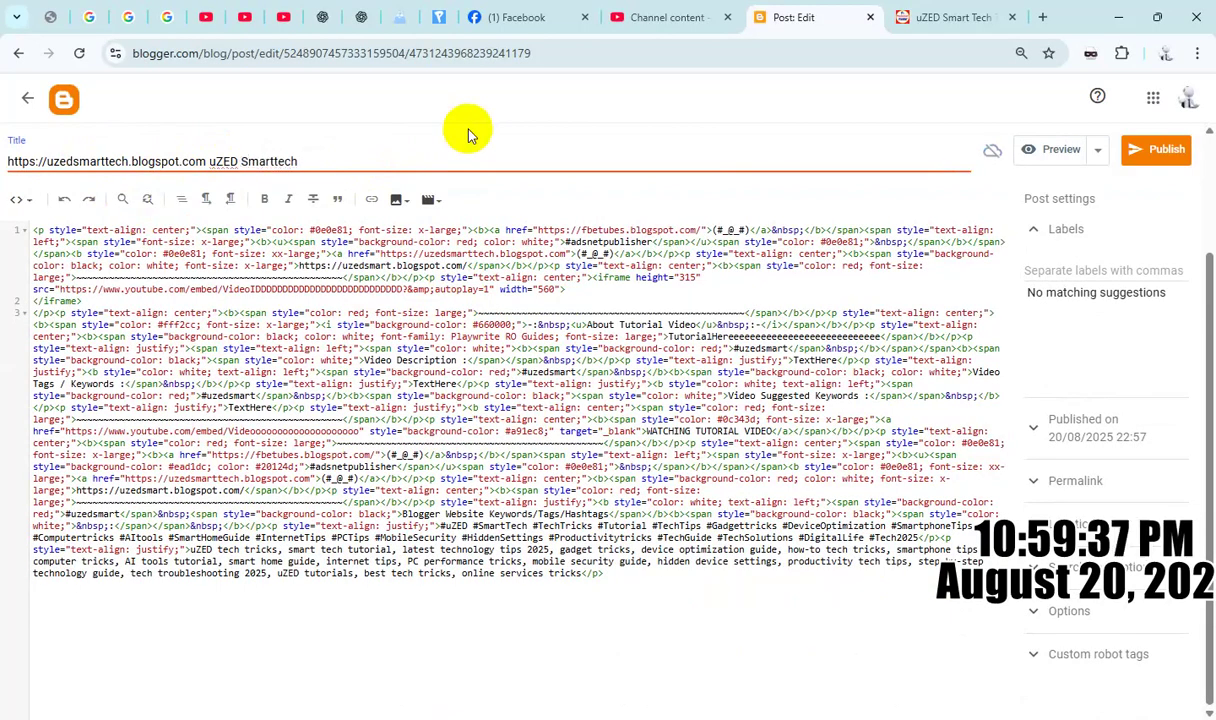
{"action": "left_click", "coordinate": [271, 161]}
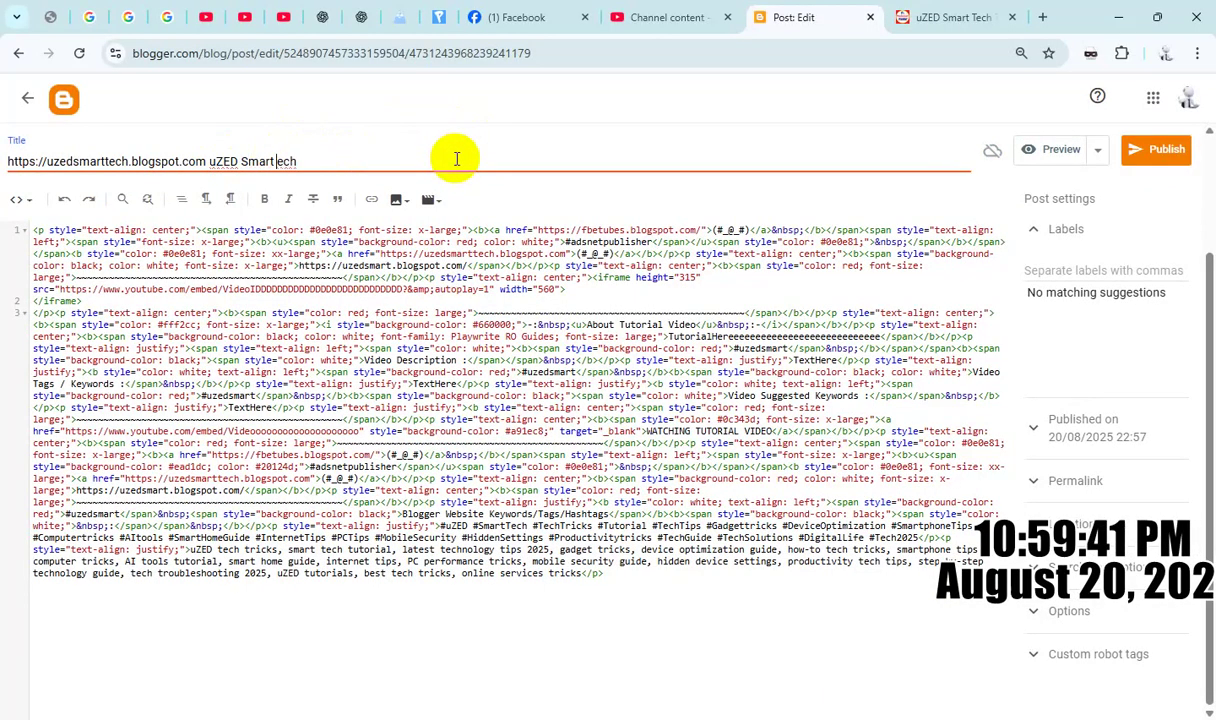
{"action": "type", "text": "T"}
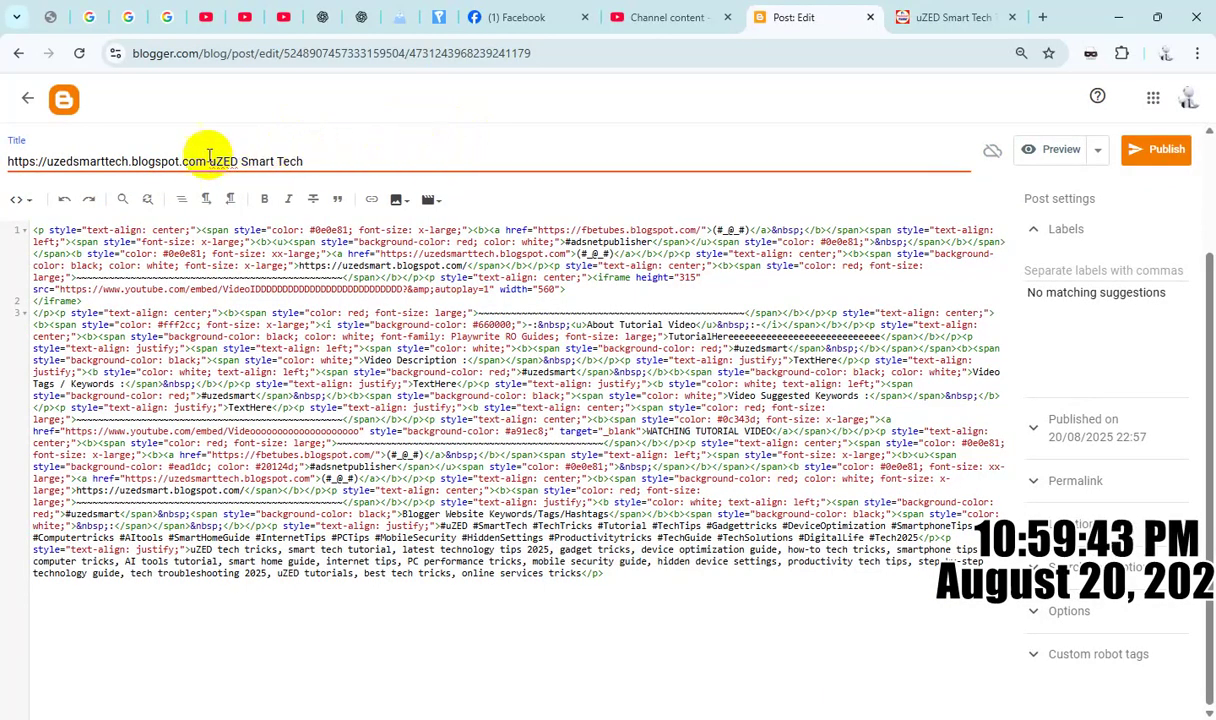
Copy "uZED Smart Tech" from the title and substitute it for uzedsmart before the Video Description, Video Tags / Keywords and Video Suggested Keywords headings.
{"action": "left_click_drag", "start_coordinate": [211, 166], "coordinate": [339, 158]}
{"action": "key", "text": "ctrl+c"}
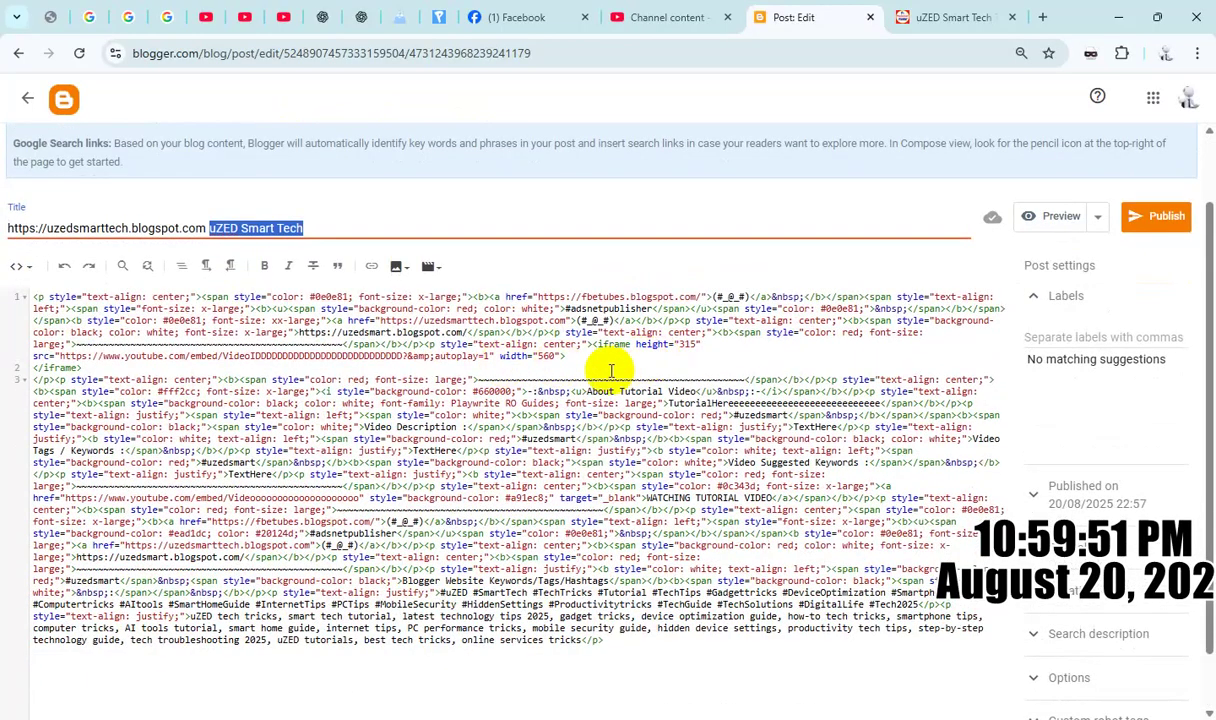
{"action": "scroll", "coordinate": [600, 366], "scroll_direction": "down", "scroll_amount": 1}
{"action": "scroll", "coordinate": [600, 366], "scroll_direction": "down", "scroll_amount": 1}
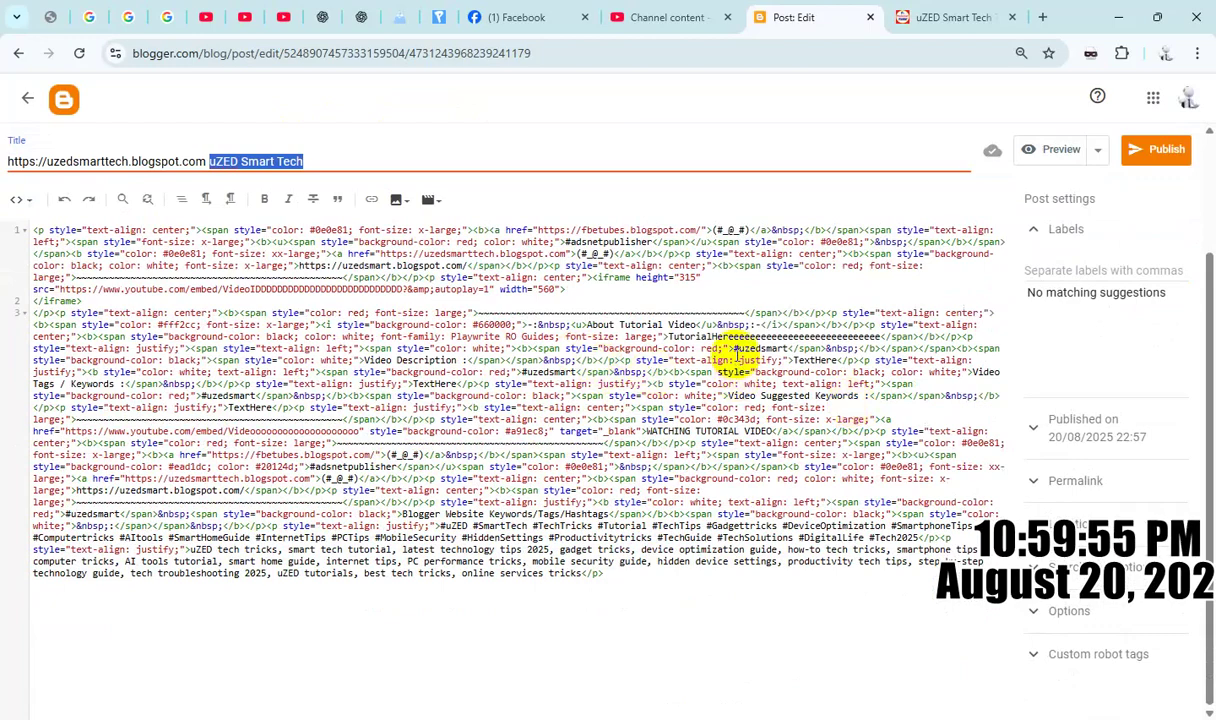
{"action": "double_click", "coordinate": [748, 349]}
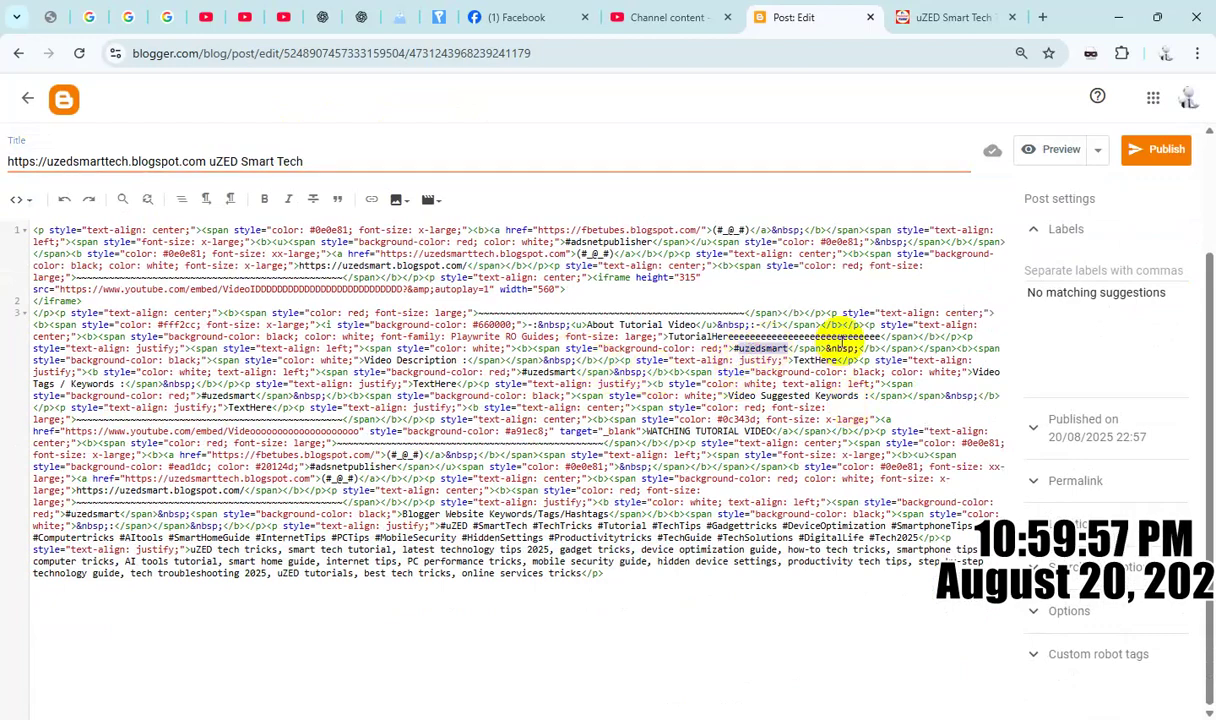
{"action": "key", "text": "ctrl+v"}
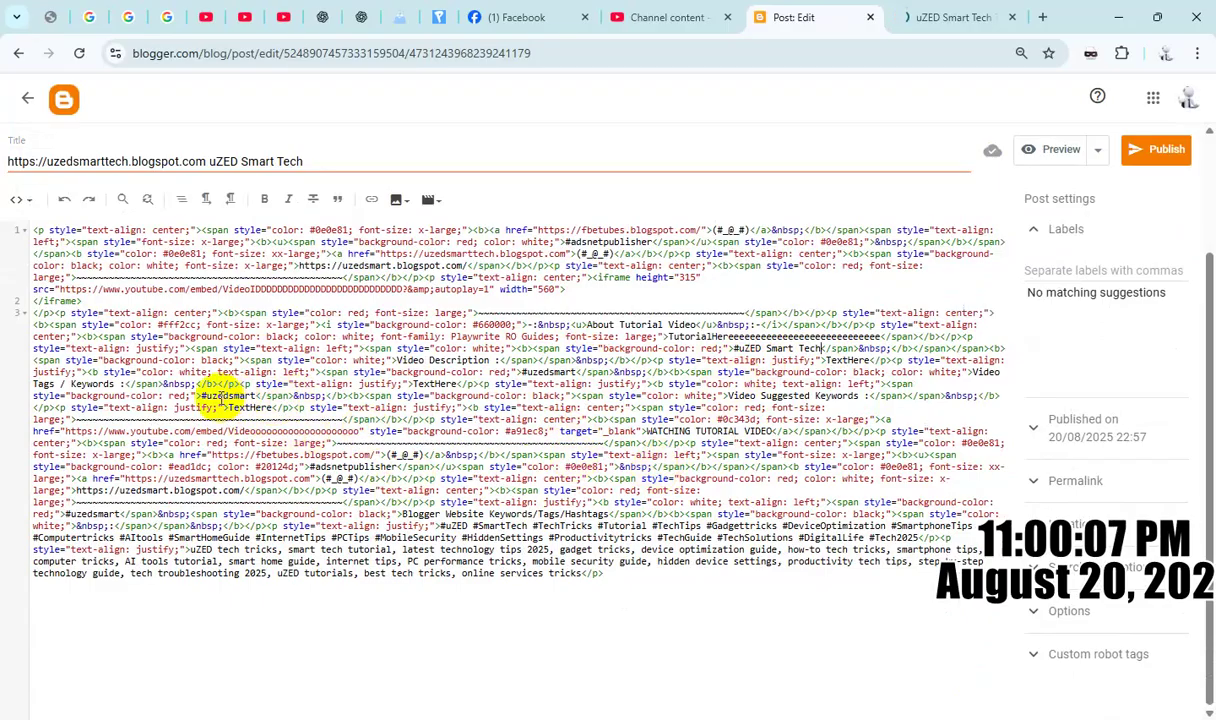
{"action": "type", "text": "#uZED Smart Tech"}
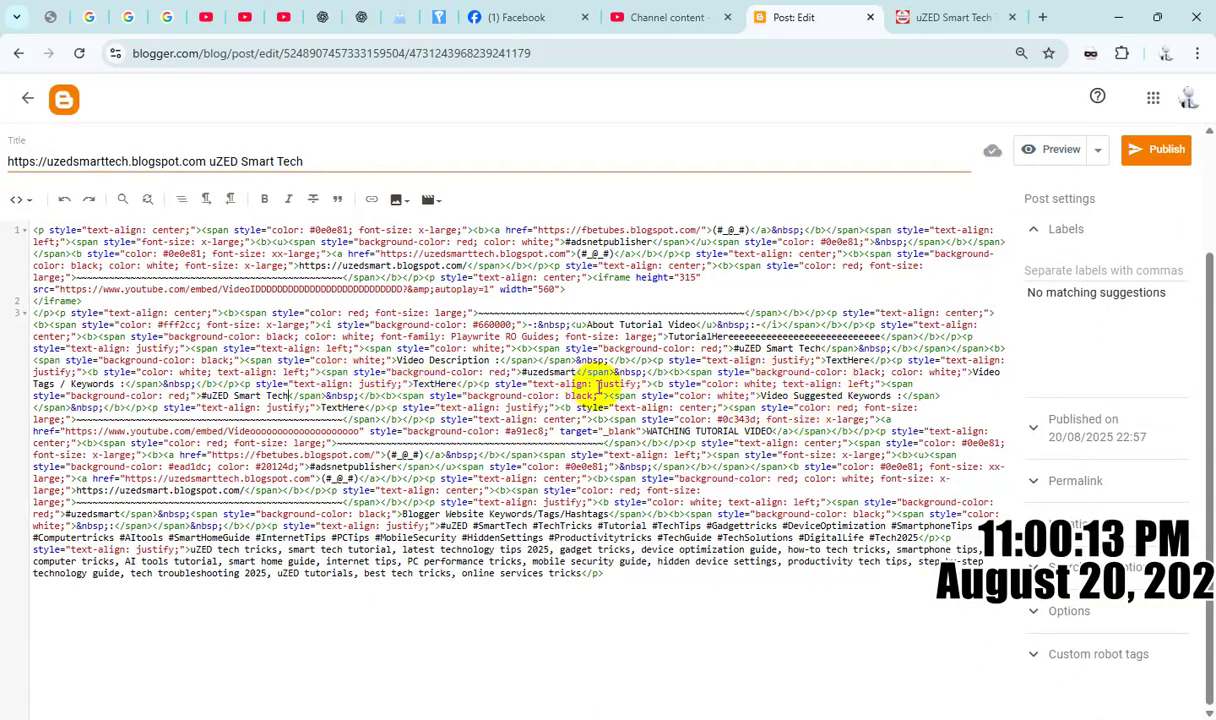
{"action": "key", "text": "ctrl+v"}
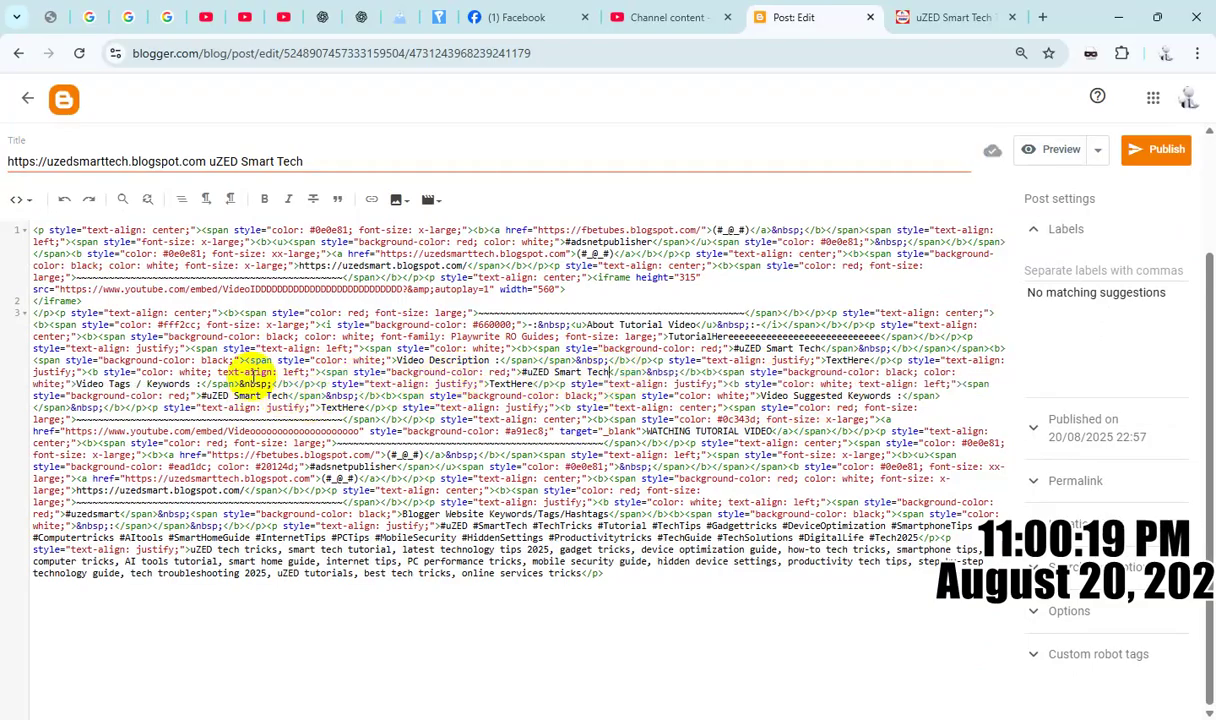
Switch the post to Compose view and check the blog name in all section headings from start to end.
{"action": "left_click", "coordinate": [21, 199]}
{"action": "left_click", "coordinate": [47, 250]}
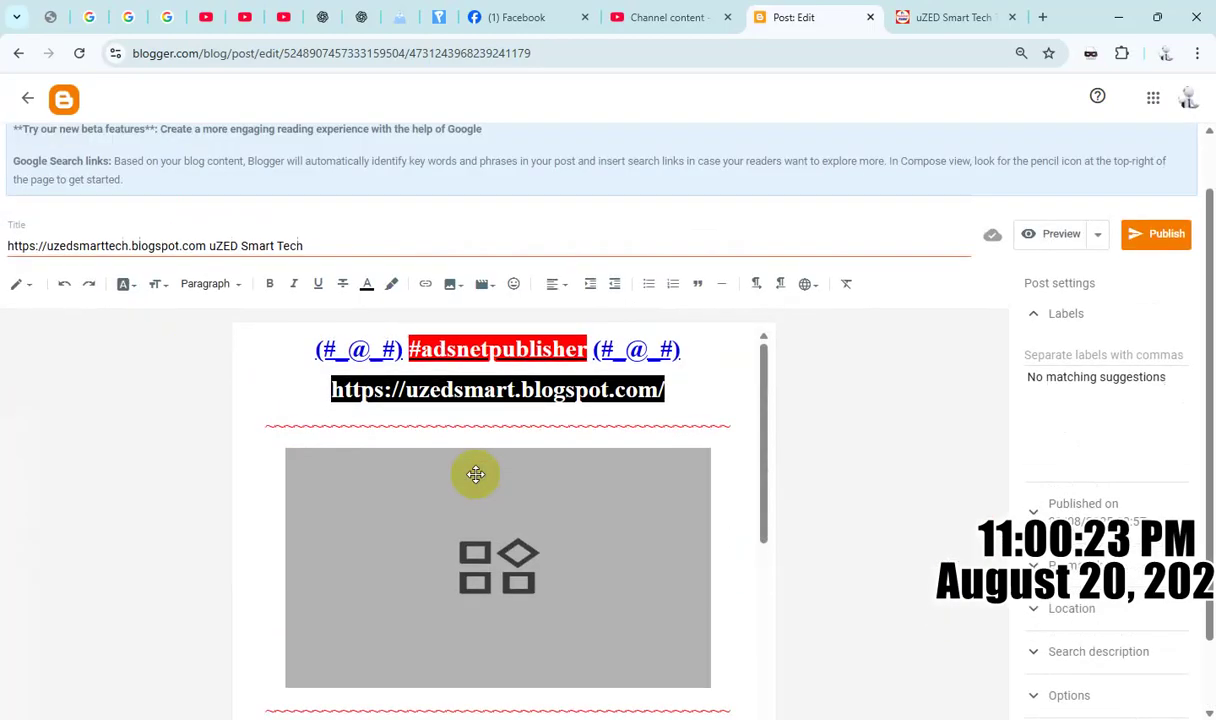
{"action": "scroll", "coordinate": [475, 474], "scroll_direction": "up", "scroll_amount": 1}
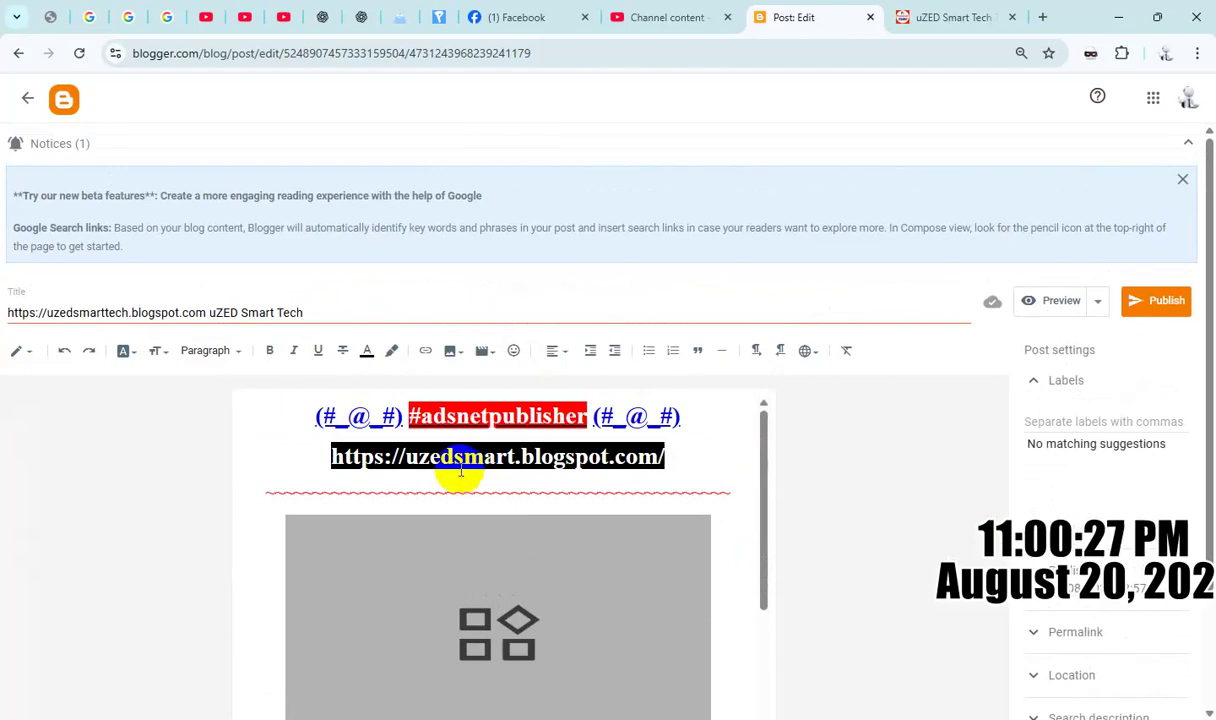
{"action": "scroll", "coordinate": [459, 470], "scroll_direction": "down", "scroll_amount": 3}
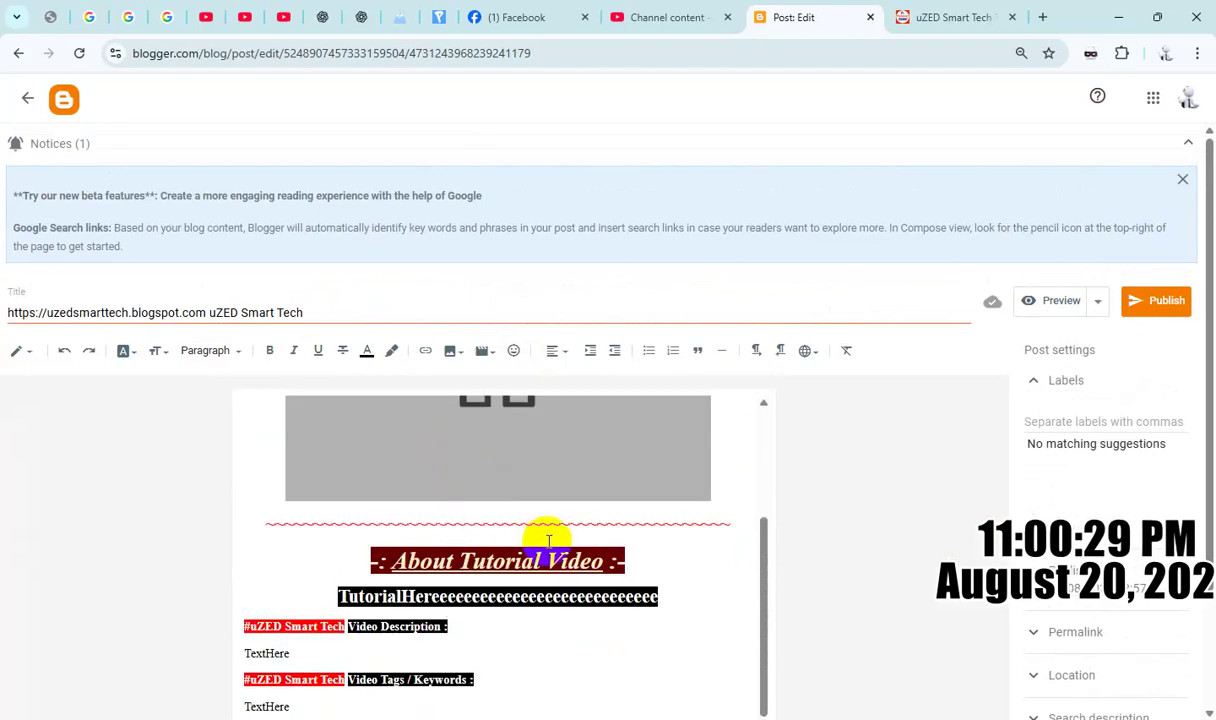
{"action": "scroll", "coordinate": [550, 543], "scroll_direction": "down", "scroll_amount": 2}
{"action": "scroll", "coordinate": [550, 541], "scroll_direction": "up", "scroll_amount": 2}
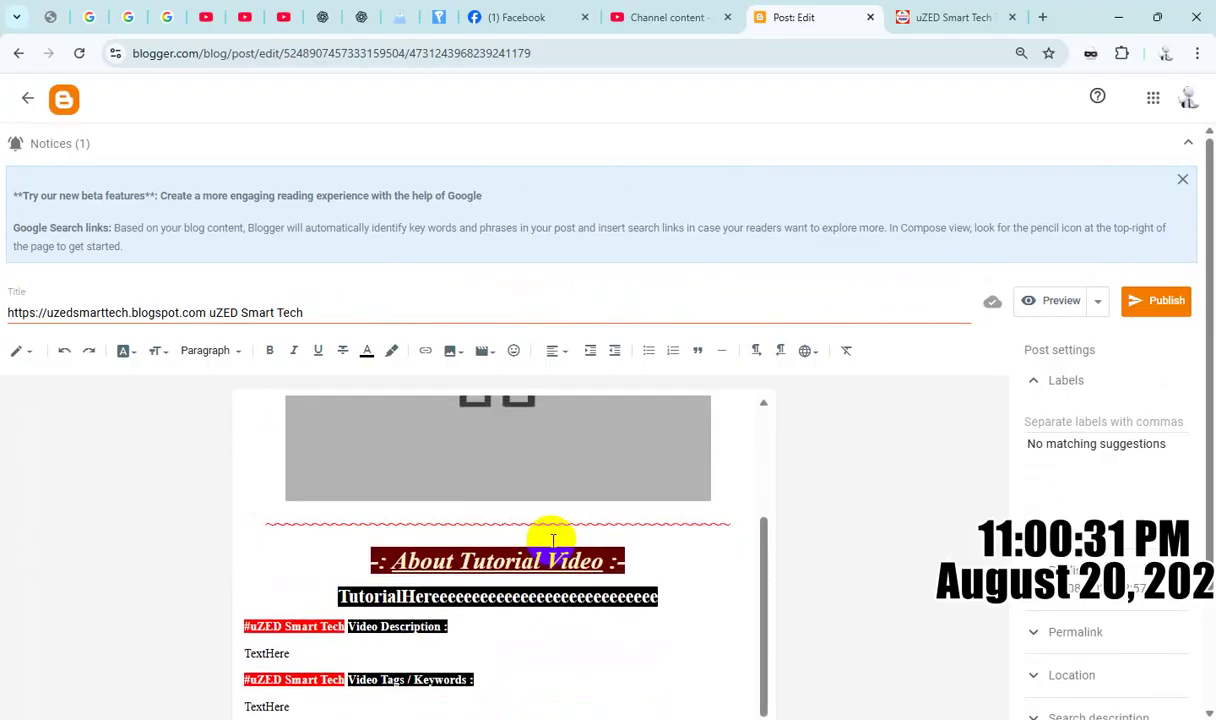
{"action": "scroll", "coordinate": [551, 540], "scroll_direction": "down", "scroll_amount": 2}
{"action": "scroll", "coordinate": [553, 540], "scroll_direction": "down", "scroll_amount": 2}
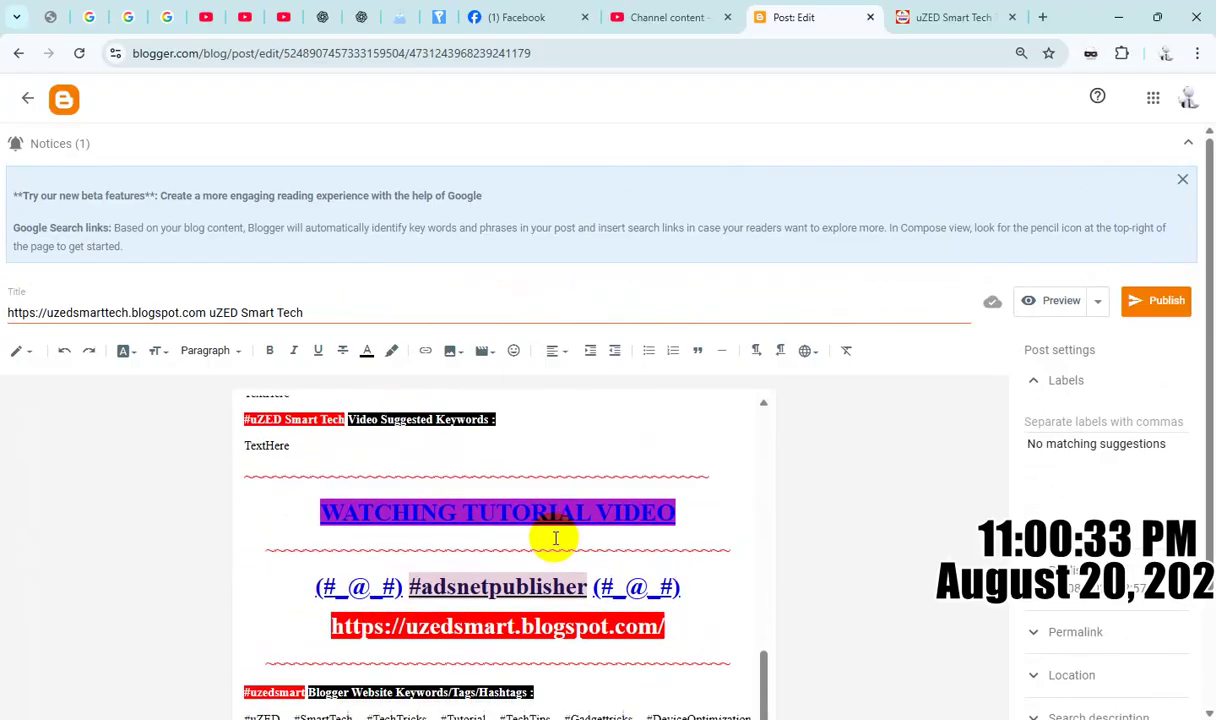
{"action": "scroll", "coordinate": [556, 538], "scroll_direction": "down", "scroll_amount": 2}
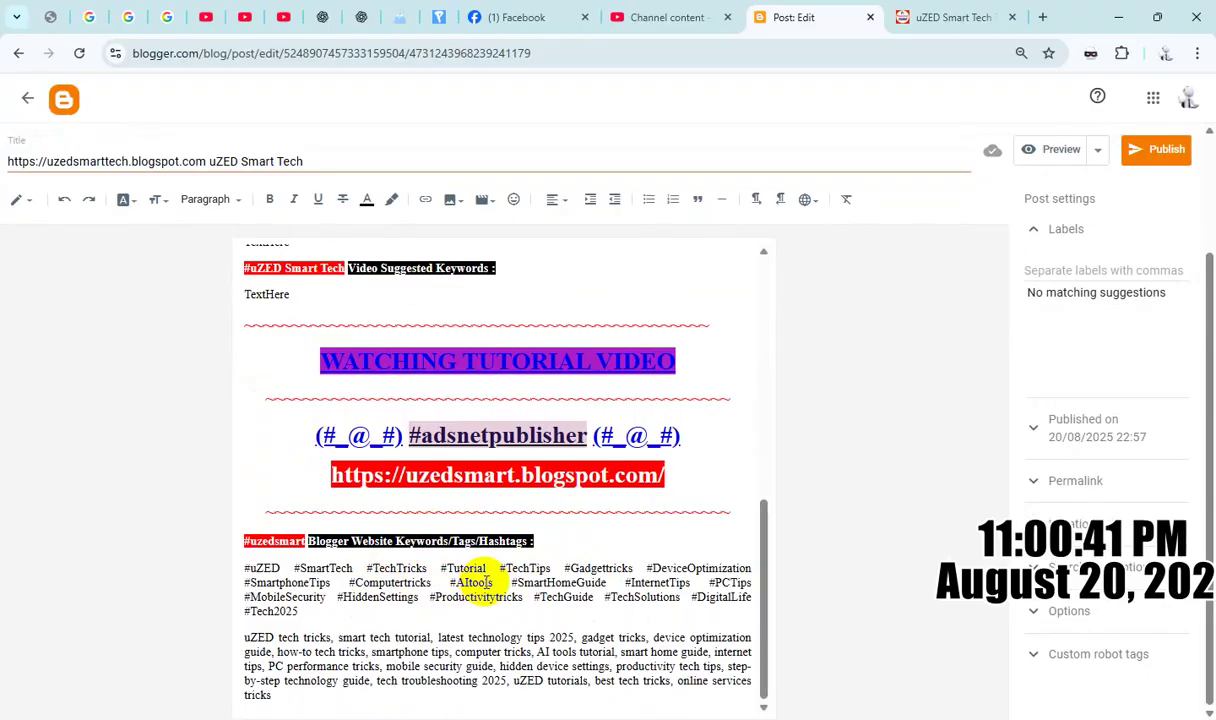
{"action": "scroll", "coordinate": [486, 582], "scroll_direction": "up", "scroll_amount": 5}
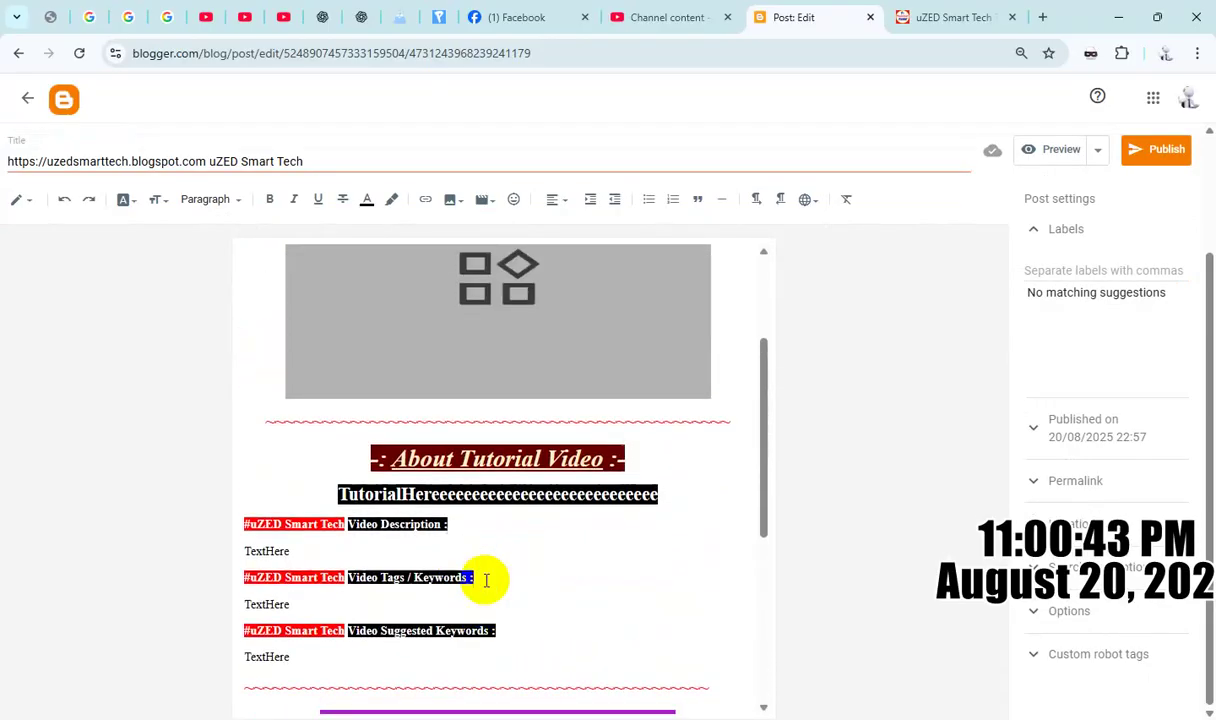
{"action": "scroll", "coordinate": [486, 580], "scroll_direction": "up", "scroll_amount": 2}
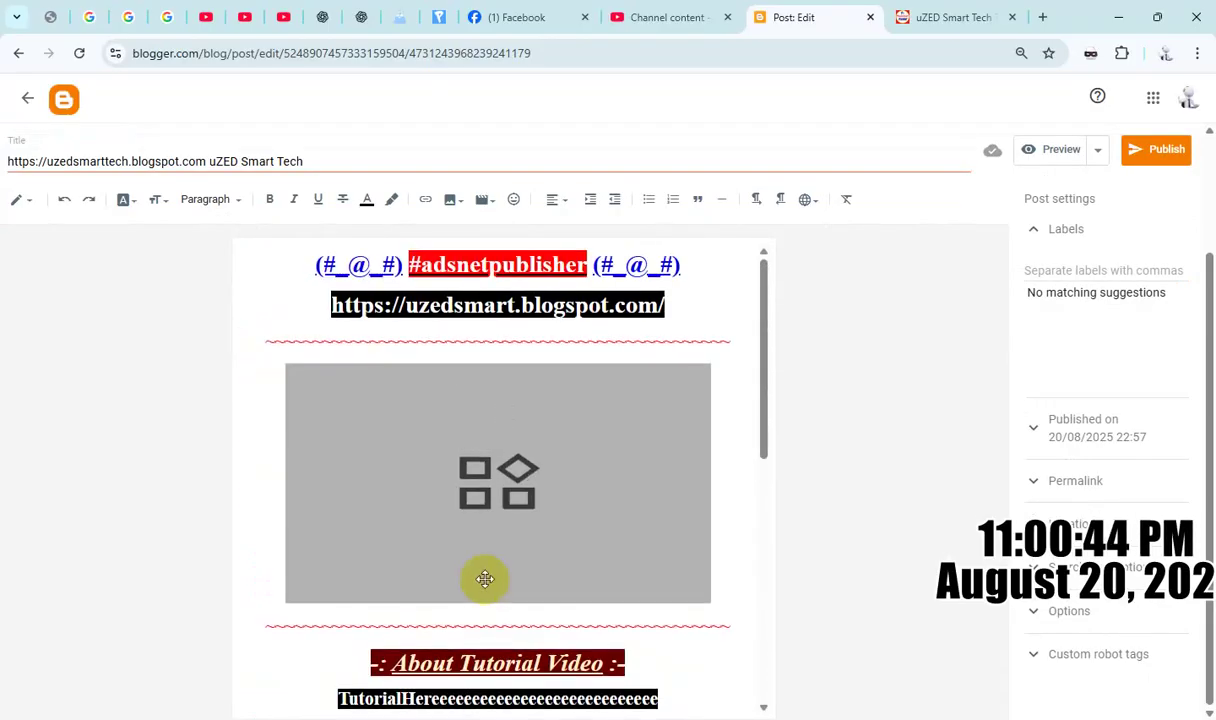
Return to HTML view and replace uzedsmart before the Blogger Website Keywords/Tags/Hashtags heading with "uZED Smart Tech".
{"action": "left_click", "coordinate": [16, 198]}
{"action": "left_click", "coordinate": [100, 175]}
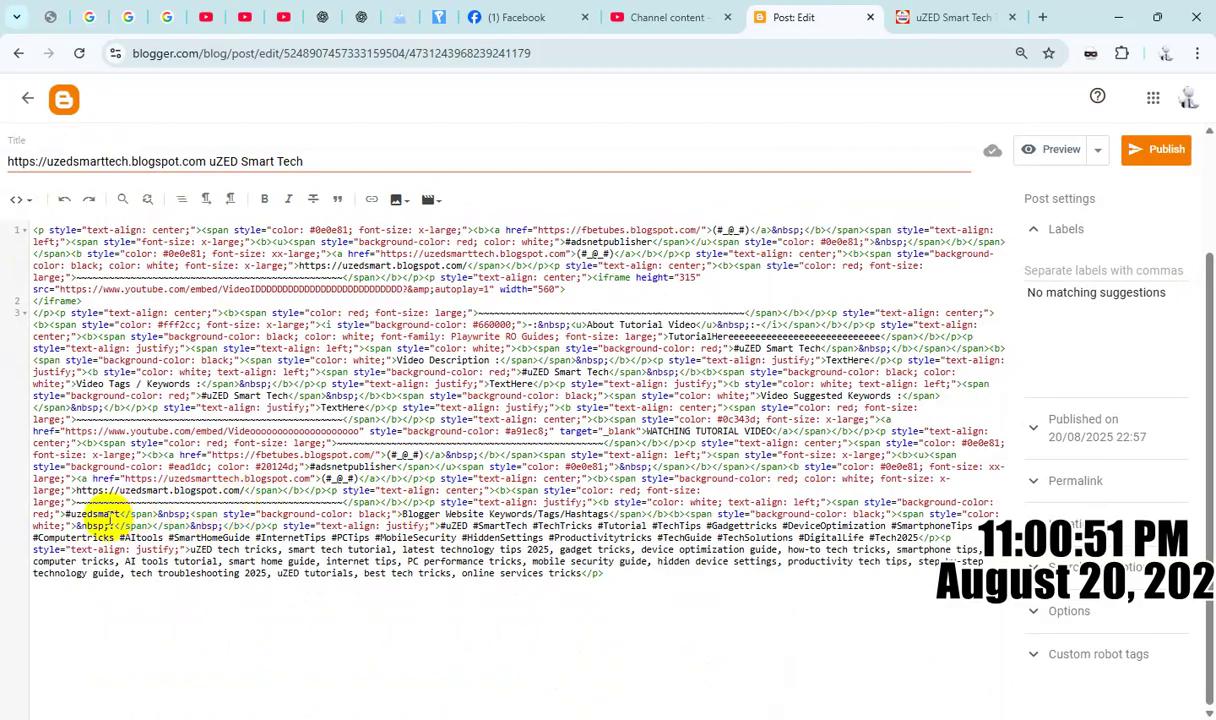
{"action": "double_click", "coordinate": [103, 513]}
{"action": "key", "text": "ctrl+v"}
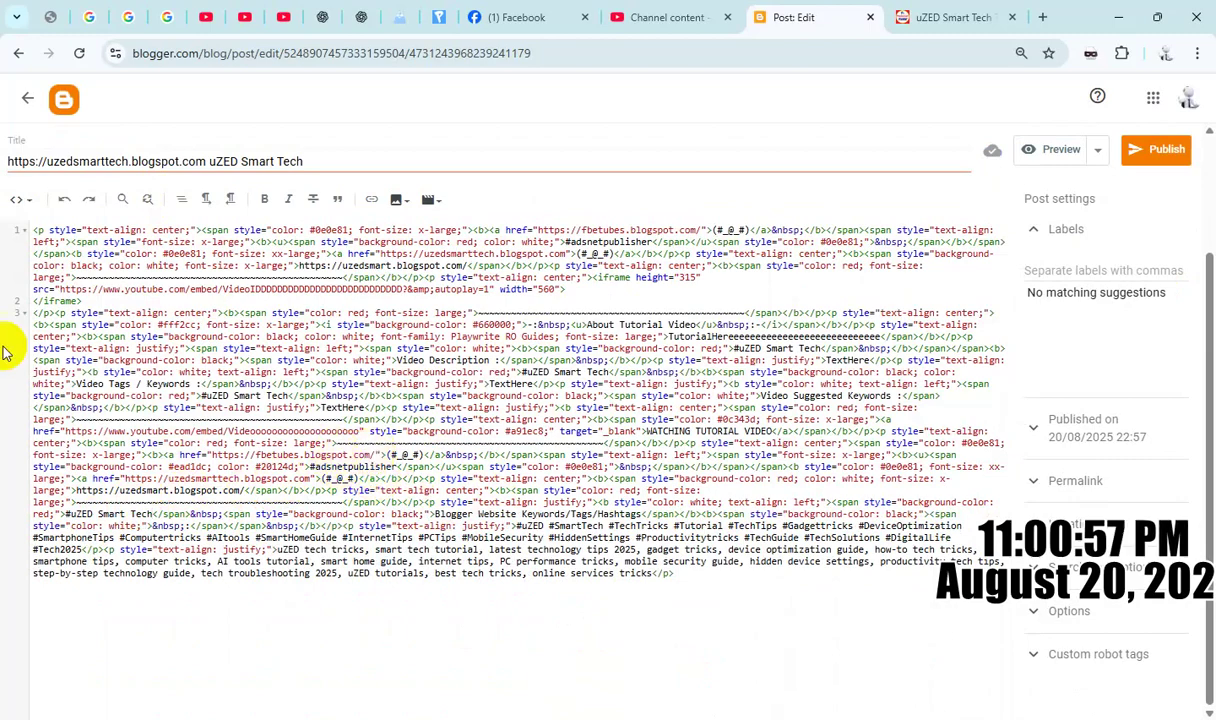
In Compose view, replace the text under Blogger Website Keywords/Tags/Hashtags with the prepared SEO title, meta description, SEO keywords and hashtags.
{"action": "left_click", "coordinate": [20, 205]}
{"action": "left_click", "coordinate": [40, 239]}
{"action": "scroll", "coordinate": [471, 537], "scroll_direction": "down", "scroll_amount": 10}
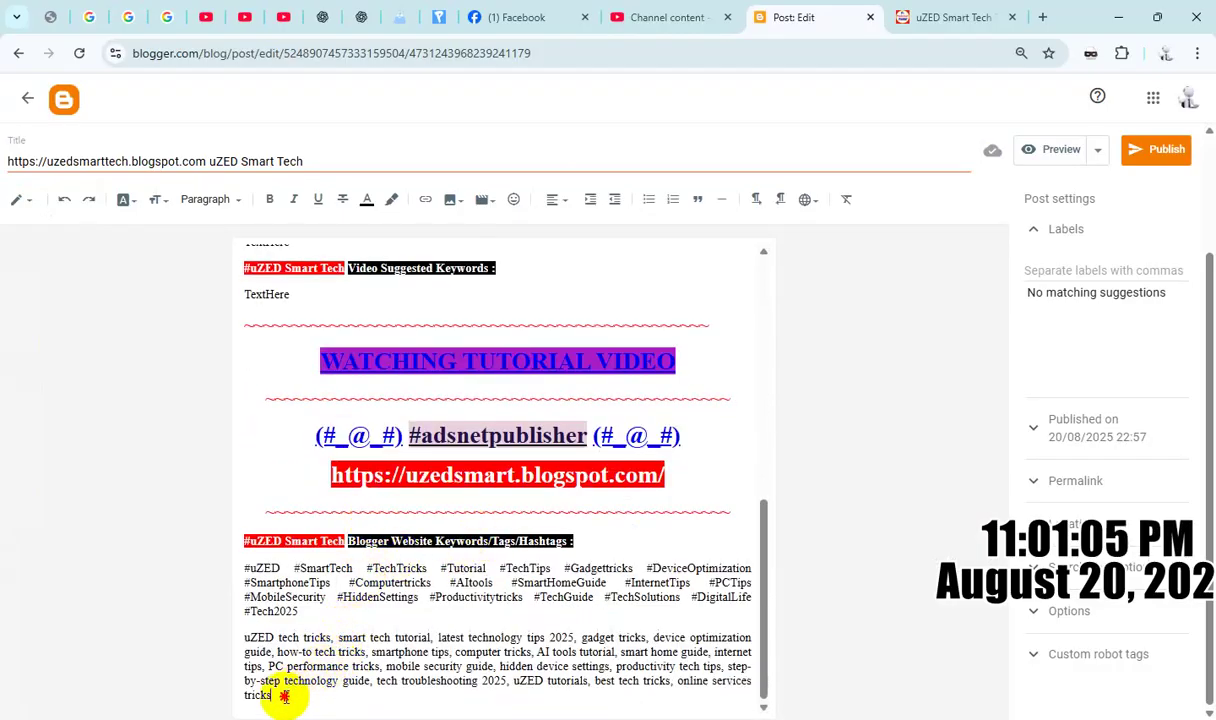
{"action": "left_click", "coordinate": [245, 570], "text": "shift"}
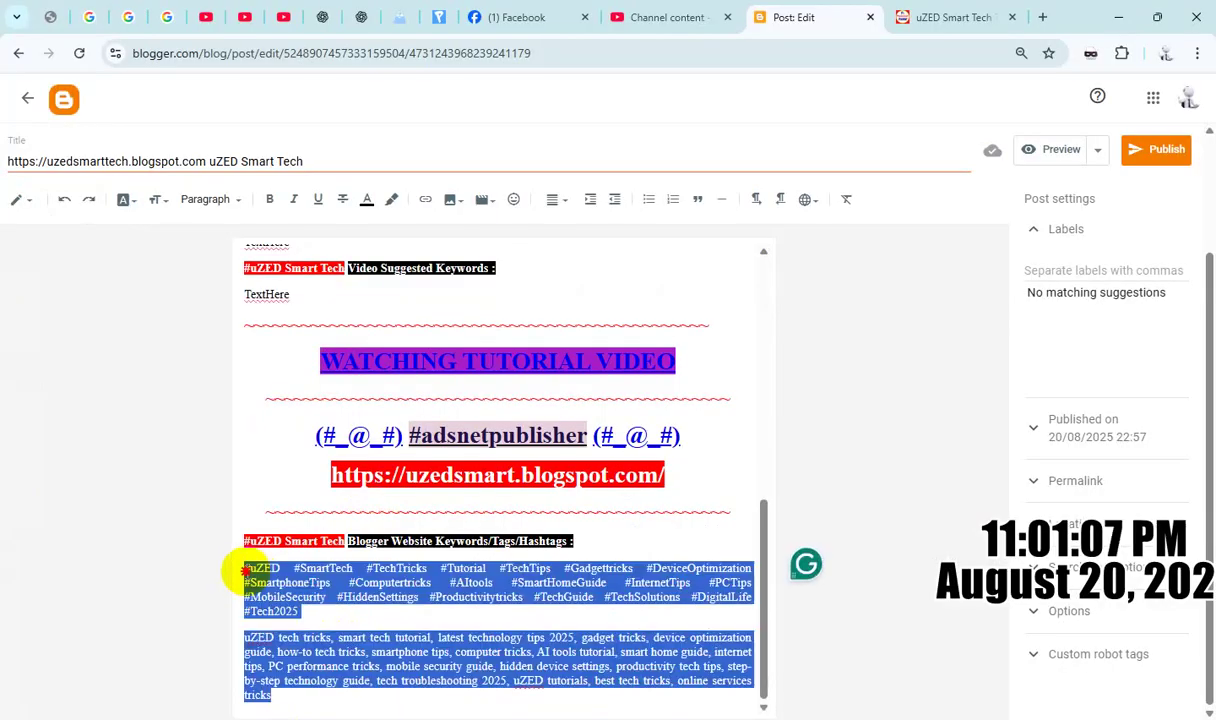
{"action": "type", "text": "ff"}
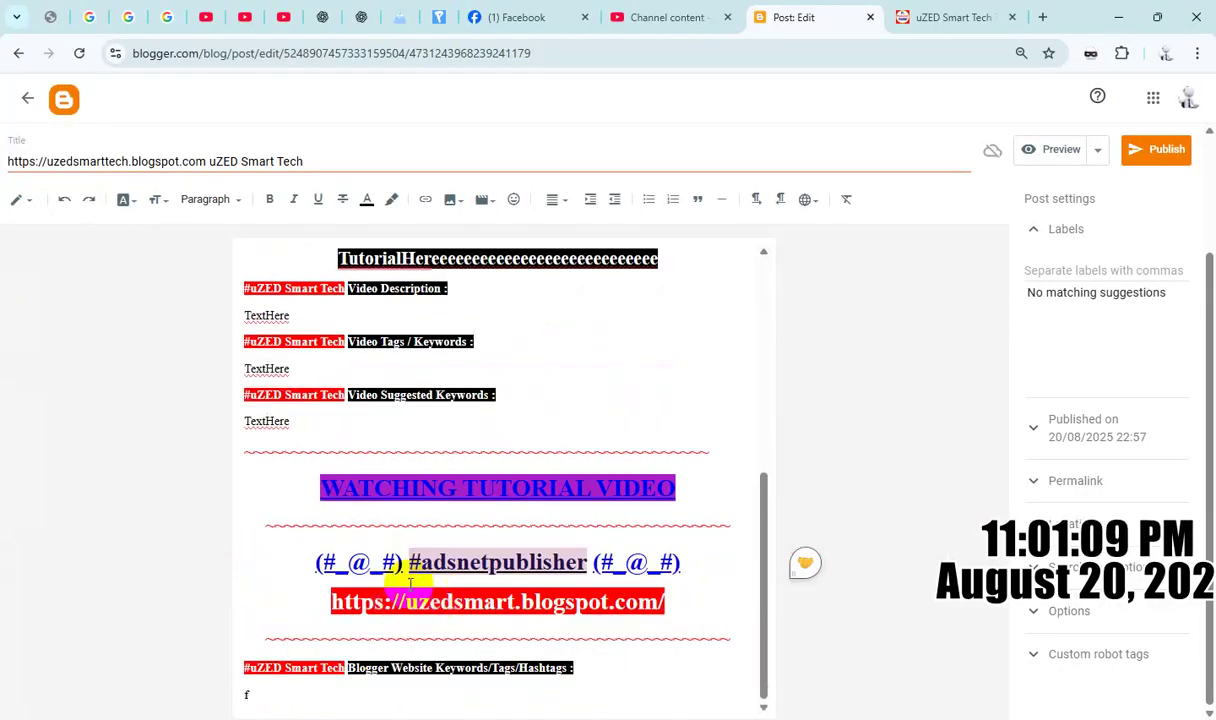
{"action": "type", "text": "fffffffffffffffff"}
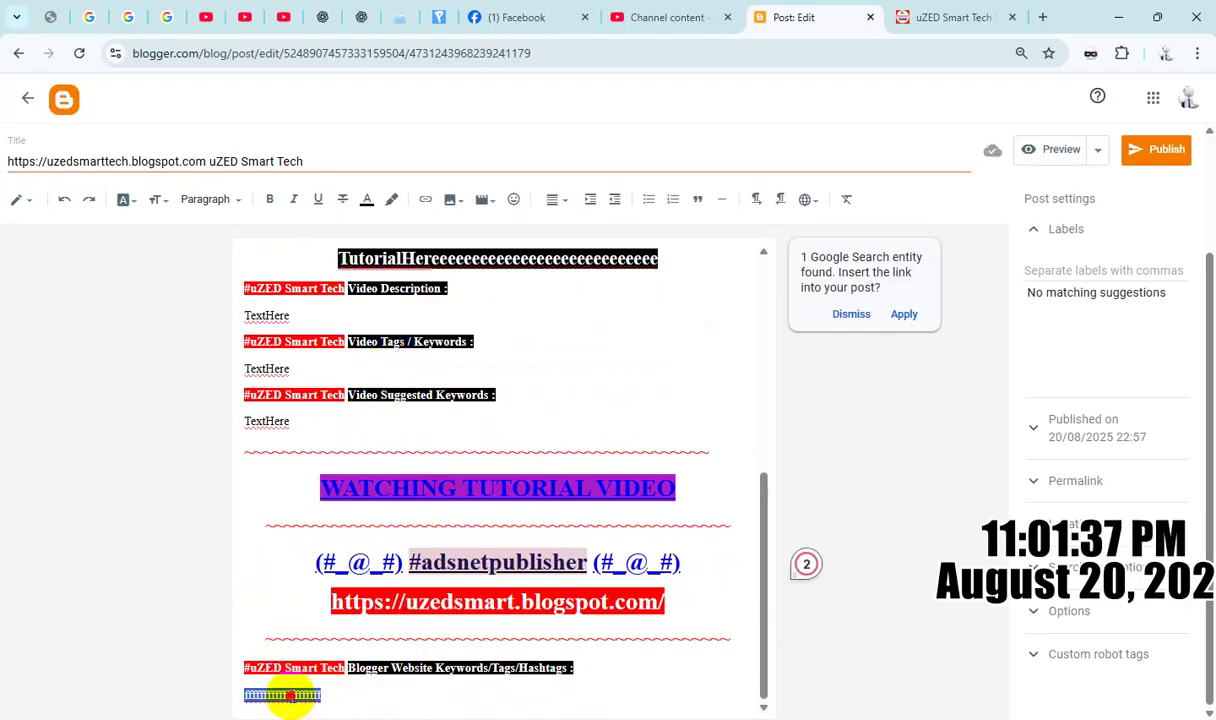
{"action": "key", "text": "ctrl+v"}
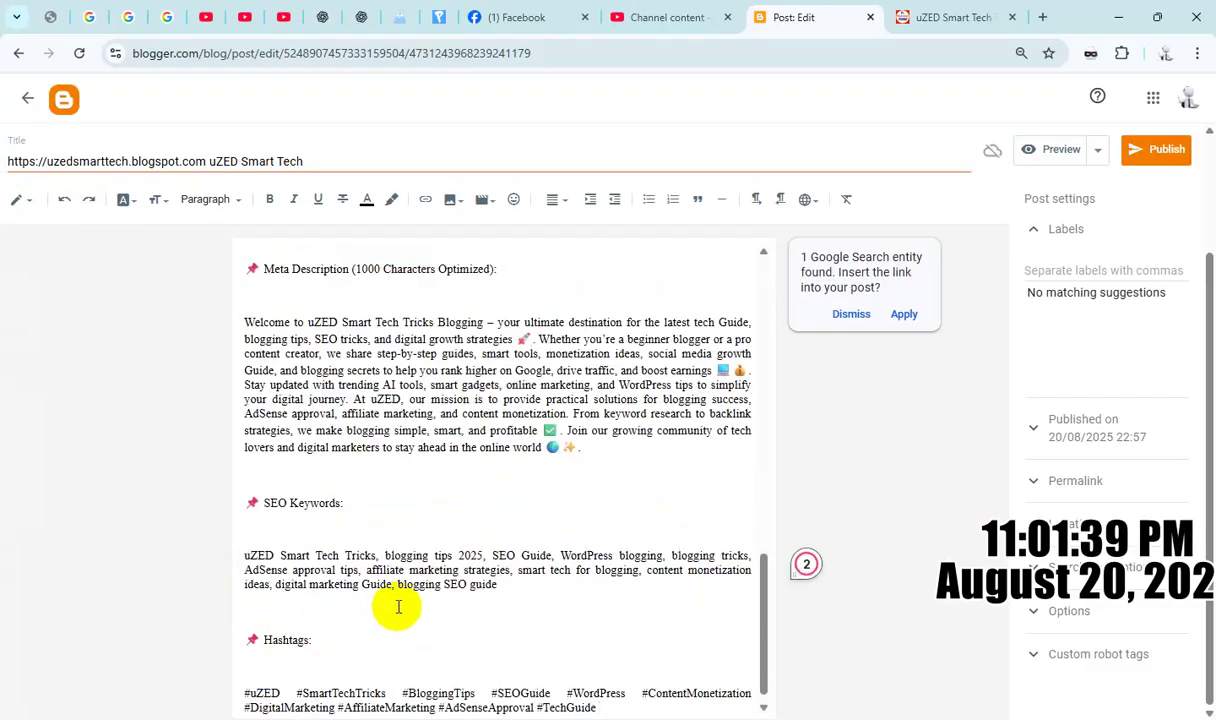
{"action": "scroll", "coordinate": [396, 605], "scroll_direction": "up", "scroll_amount": 3}
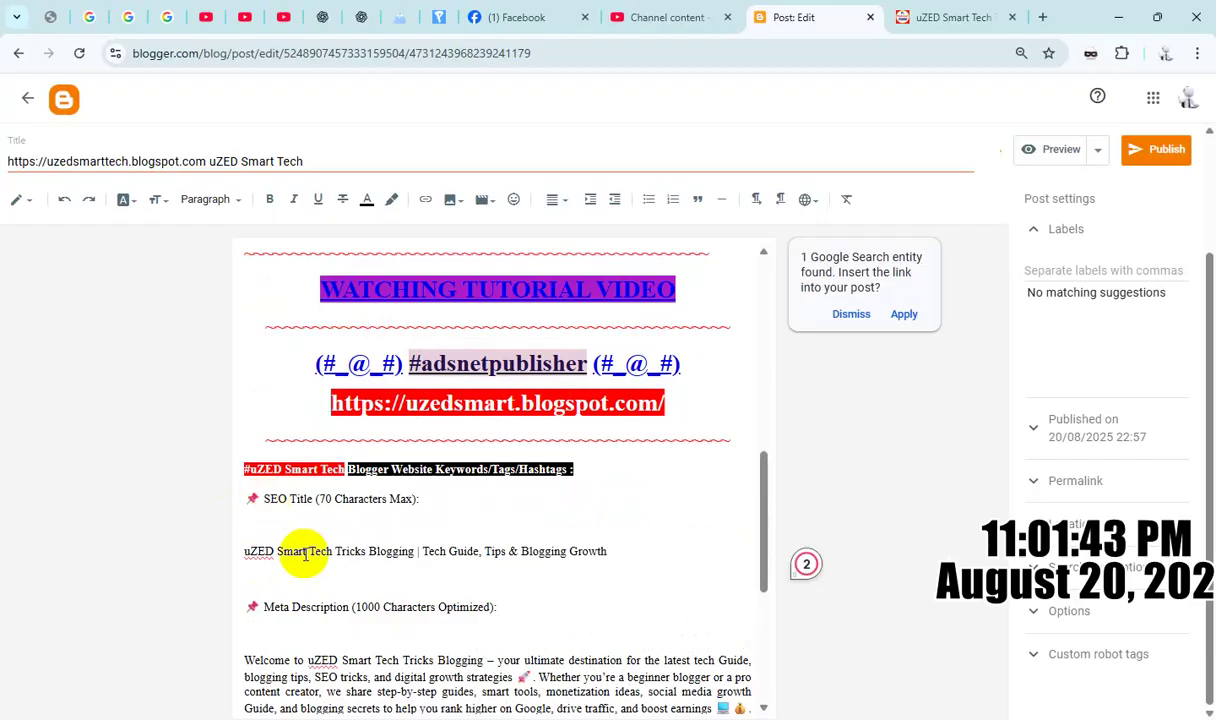
{"action": "scroll", "coordinate": [356, 584], "scroll_direction": "down", "scroll_amount": 3}
{"action": "scroll", "coordinate": [352, 592], "scroll_direction": "down", "scroll_amount": 1}
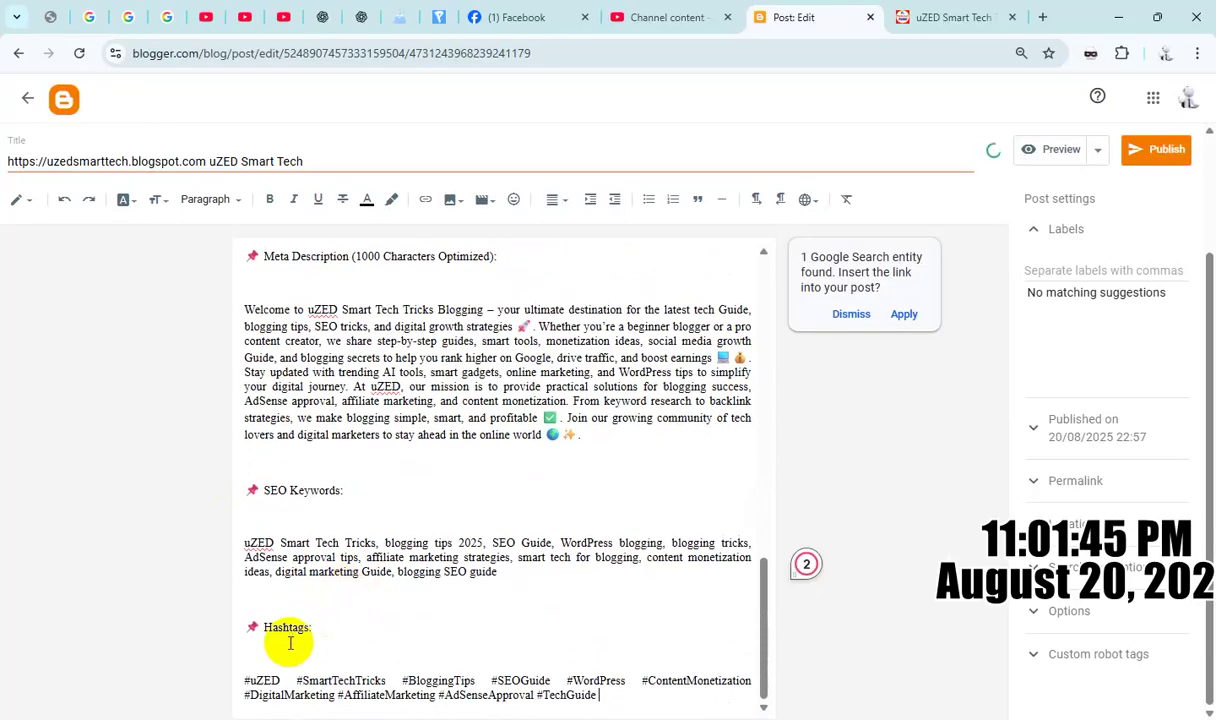
Remove the extra blank lines below the Hashtags and SEO Keywords subheadings at the end of the post.
{"action": "left_click", "coordinate": [308, 628]}
{"action": "key", "text": "Delete"}
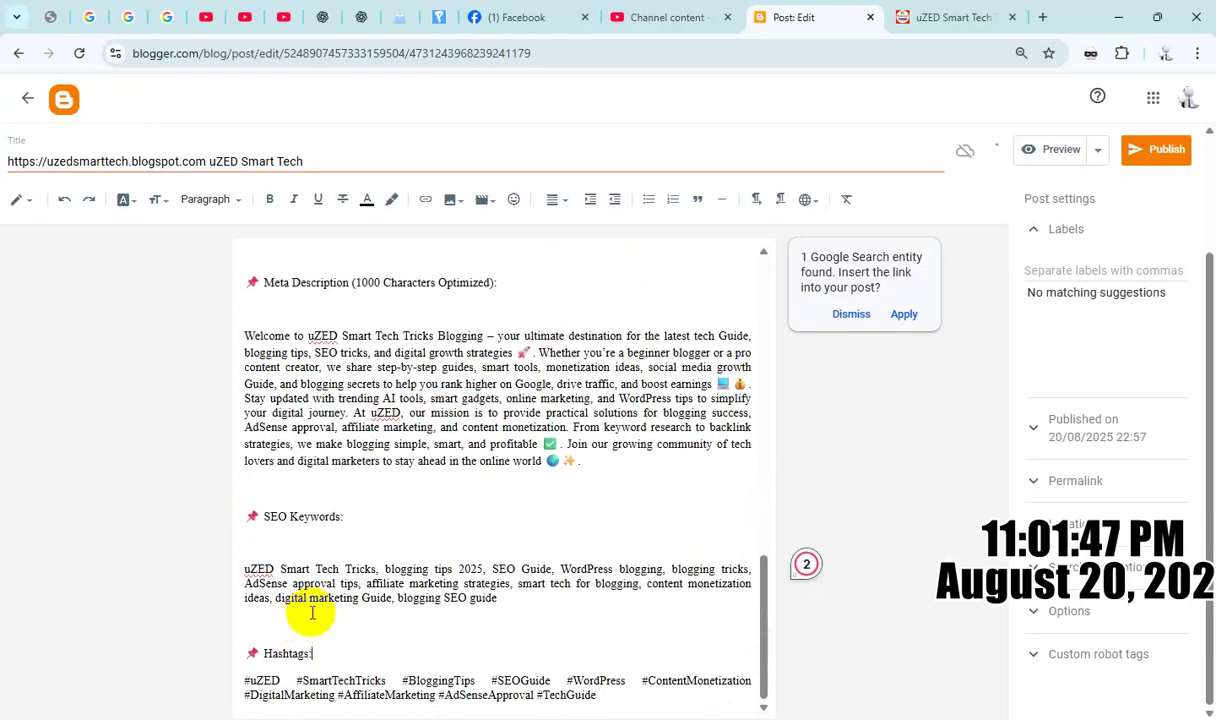
{"action": "key", "text": "BackSpace"}
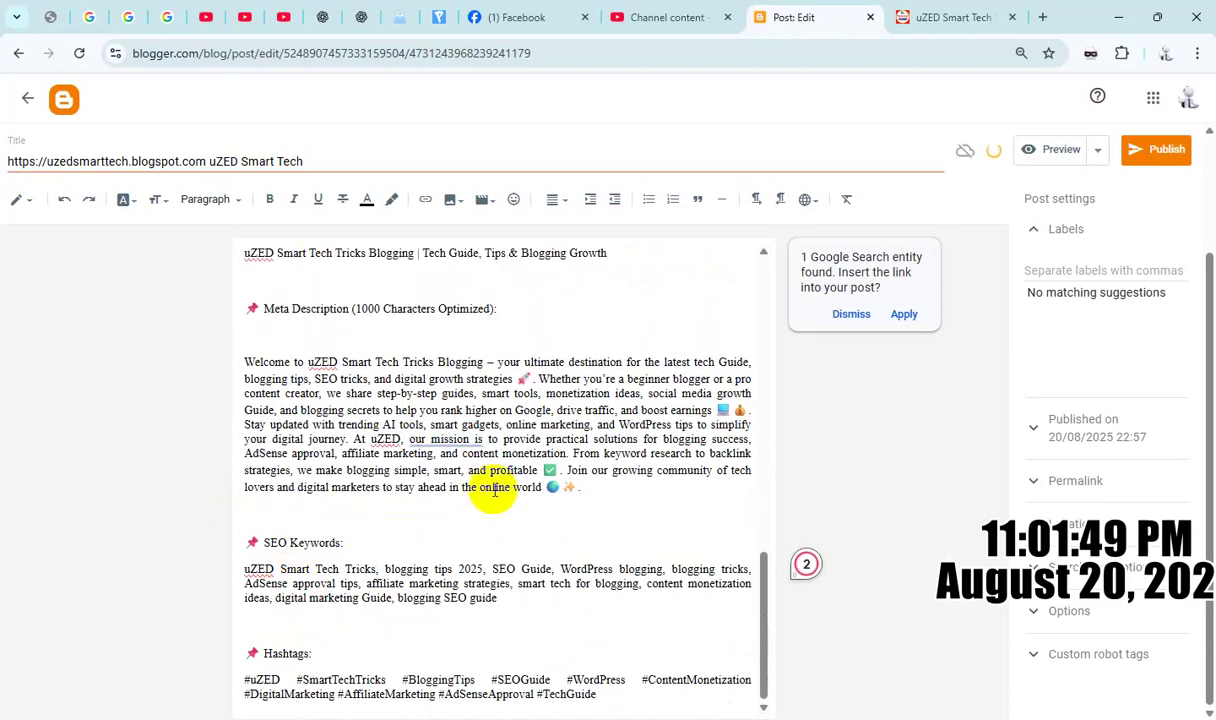
Delete the SEO Title and Meta Description blocks, with their texts, under the Blogger Website Keywords/Tags/Hashtags heading.
{"action": "scroll", "coordinate": [546, 513], "scroll_direction": "up", "scroll_amount": 2}
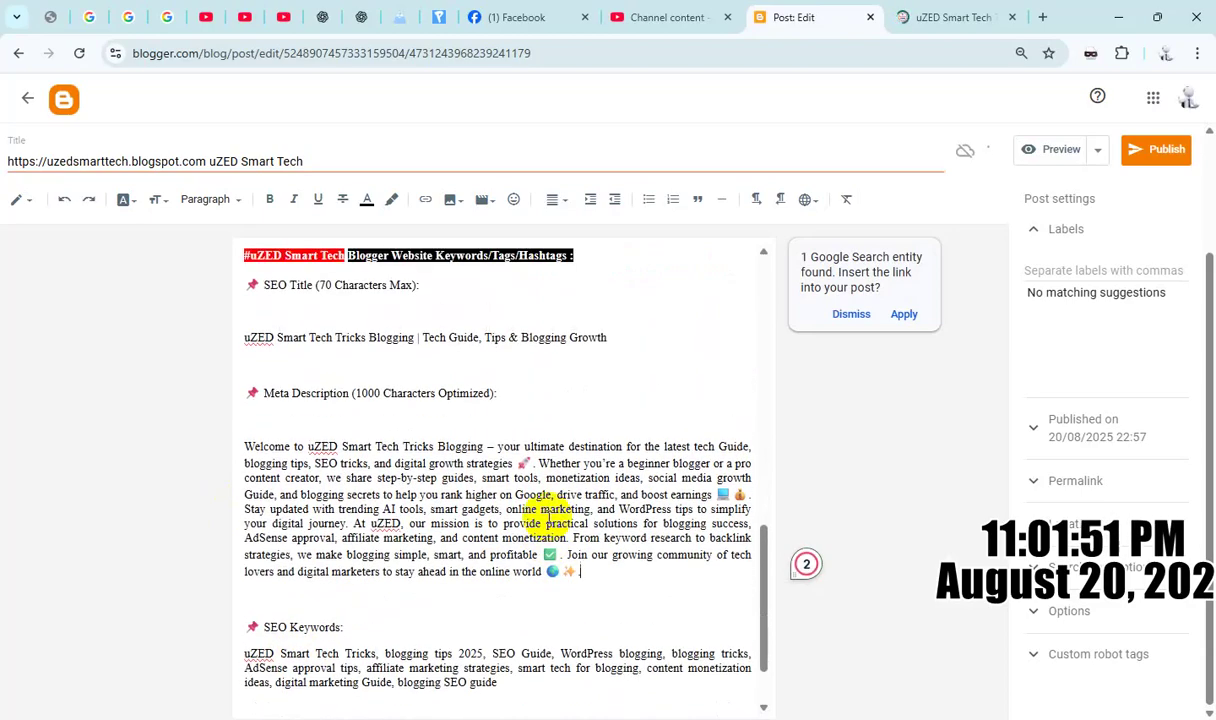
{"action": "scroll", "coordinate": [358, 478], "scroll_direction": "down", "scroll_amount": 2}
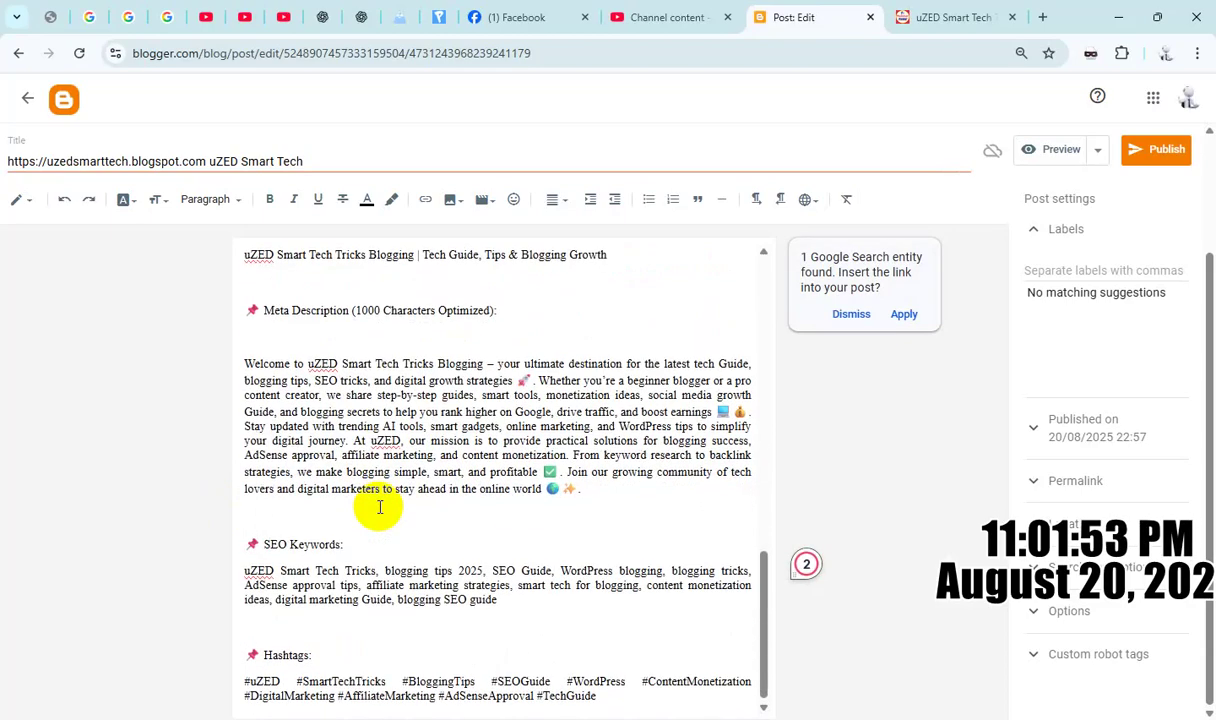
{"action": "scroll", "coordinate": [380, 502], "scroll_direction": "up", "scroll_amount": 2}
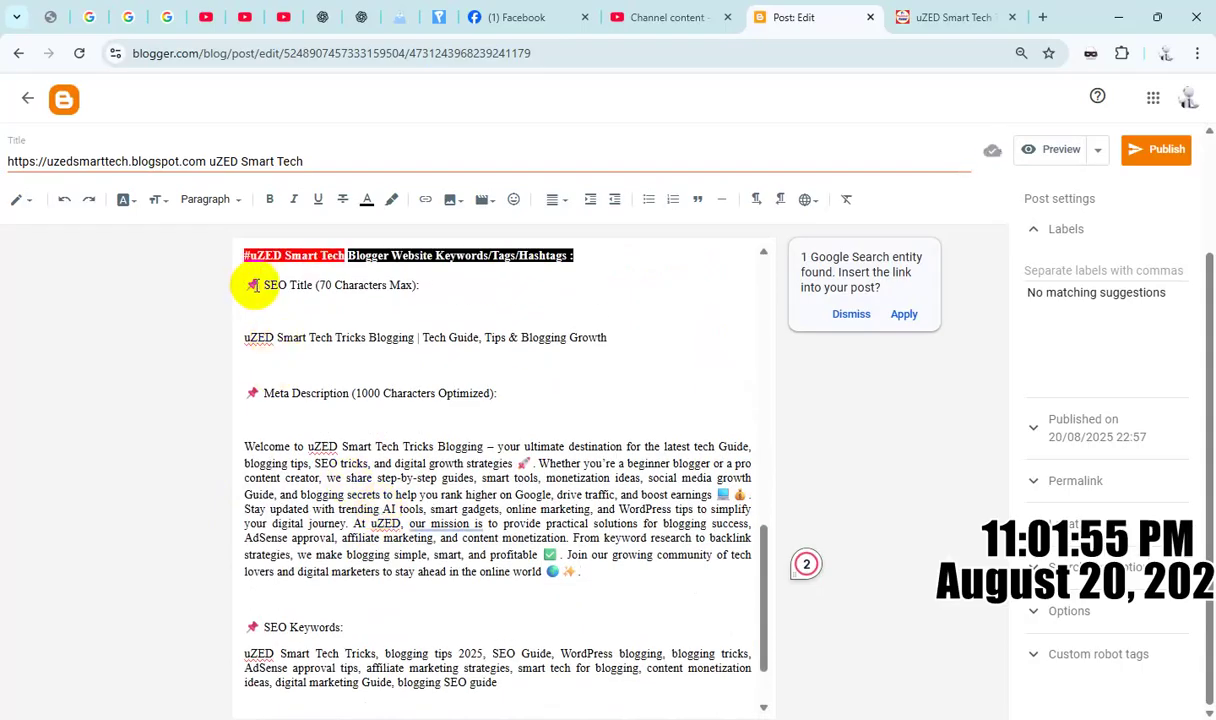
{"action": "left_click", "coordinate": [249, 288], "text": "shift"}
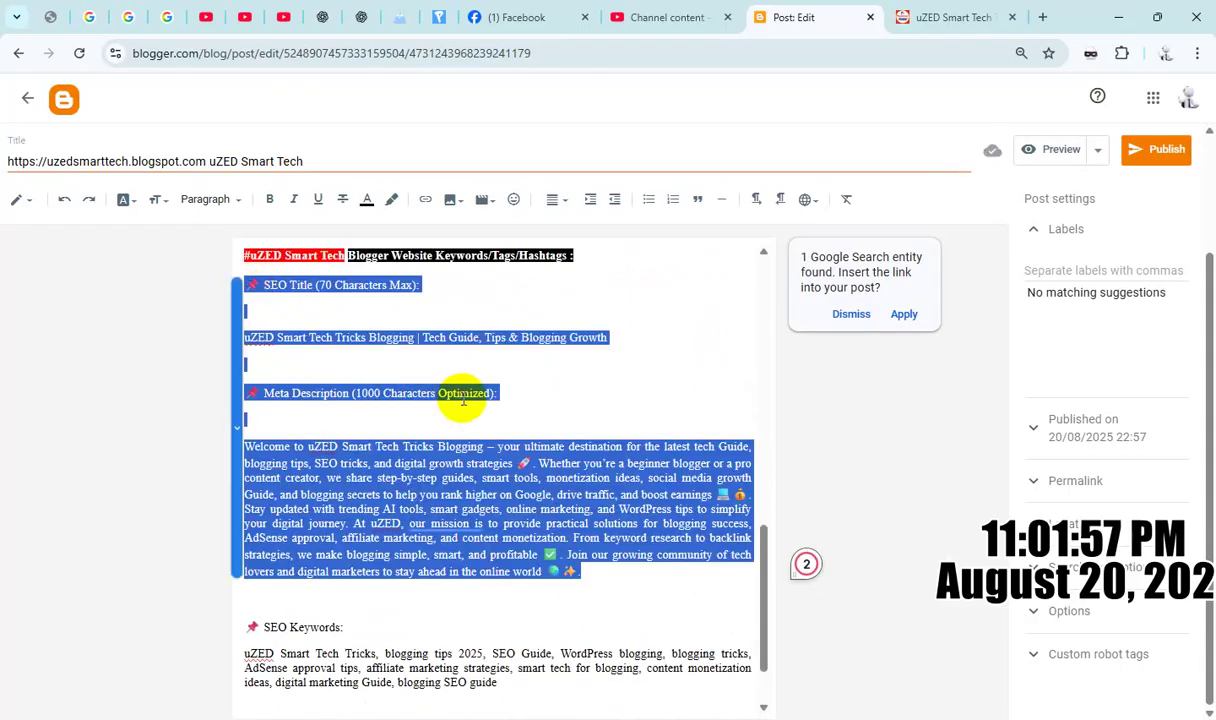
{"action": "key", "text": "BackSpace"}
{"action": "scroll", "coordinate": [462, 396], "scroll_direction": "up", "scroll_amount": 2}
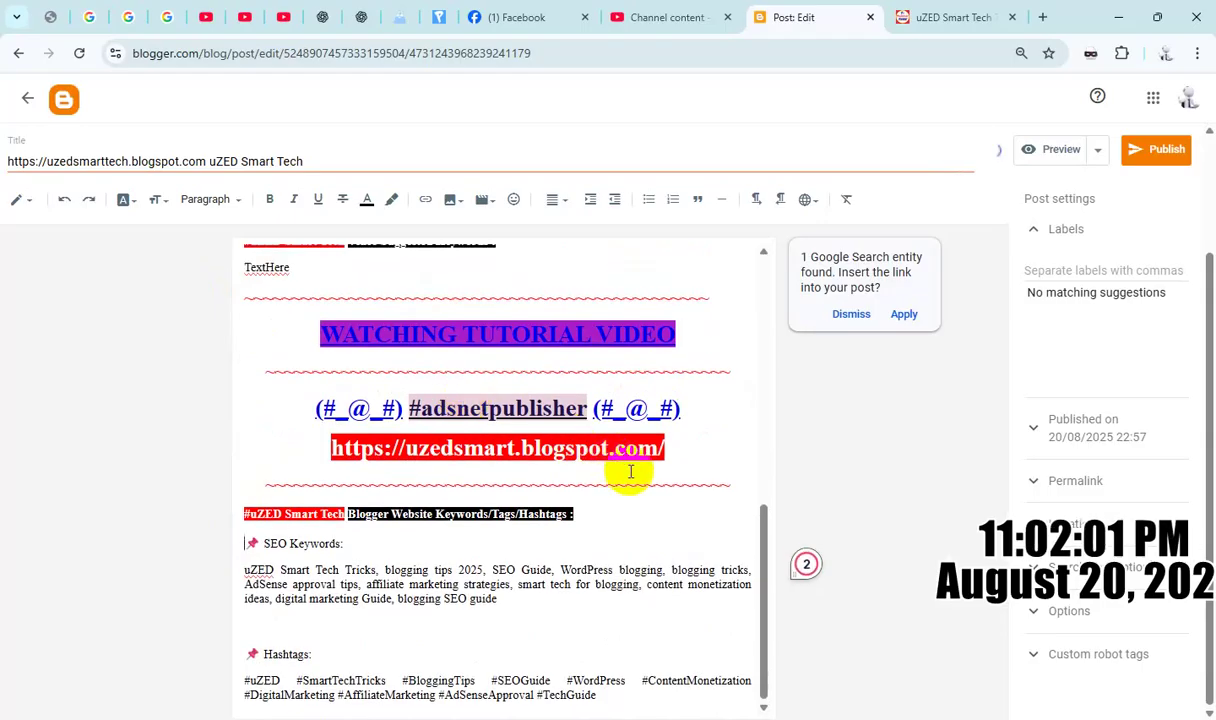
{"action": "scroll", "coordinate": [604, 489], "scroll_direction": "up", "scroll_amount": 2}
{"action": "scroll", "coordinate": [607, 488], "scroll_direction": "up", "scroll_amount": 2}
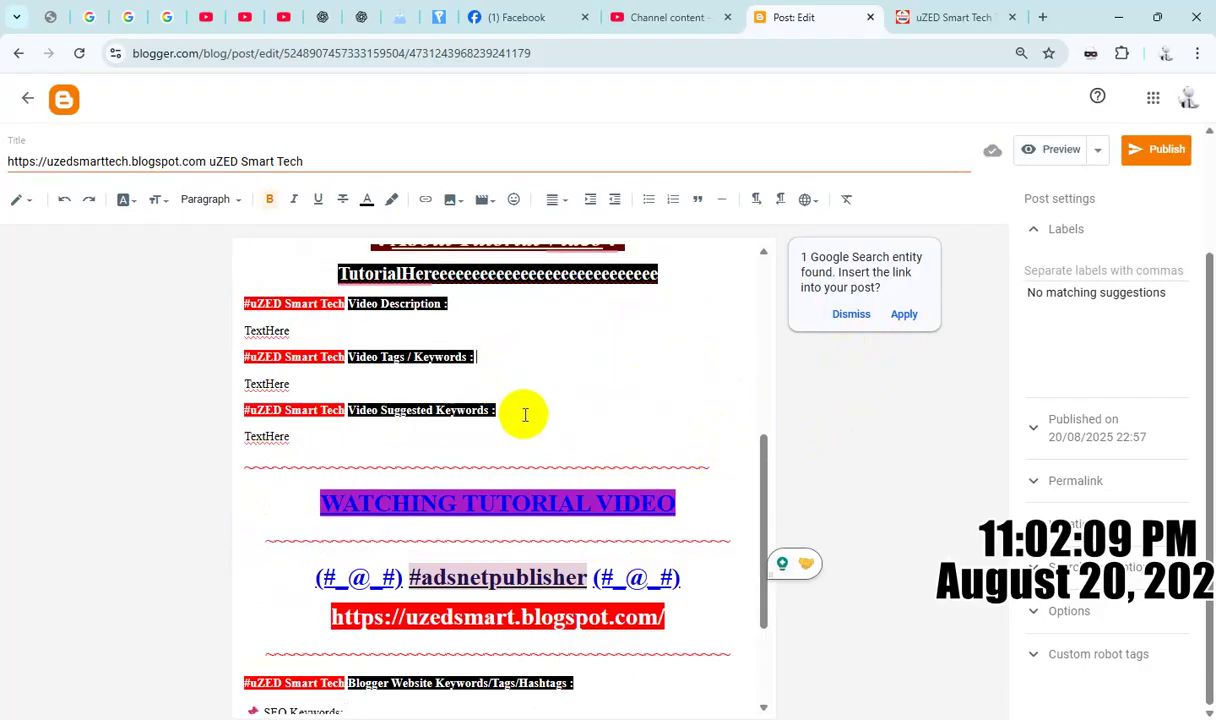
{"action": "scroll", "coordinate": [525, 414], "scroll_direction": "up", "scroll_amount": 5}
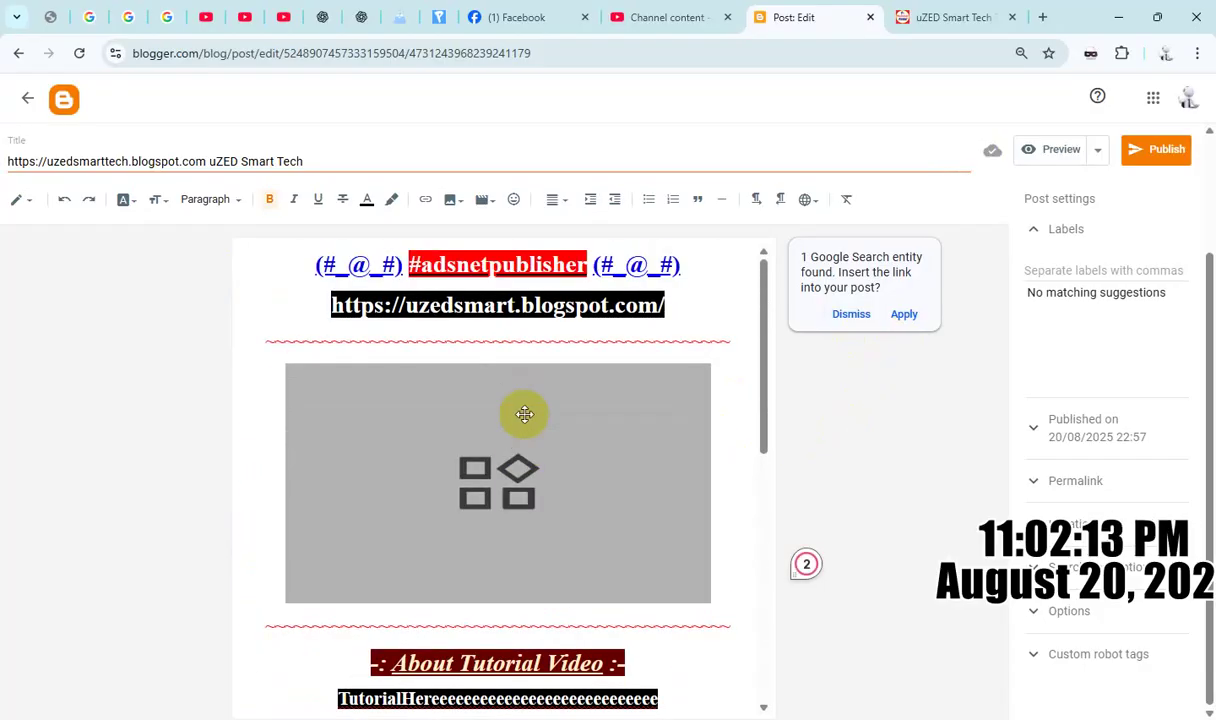
{"action": "scroll", "coordinate": [527, 414], "scroll_direction": "down", "scroll_amount": 3}
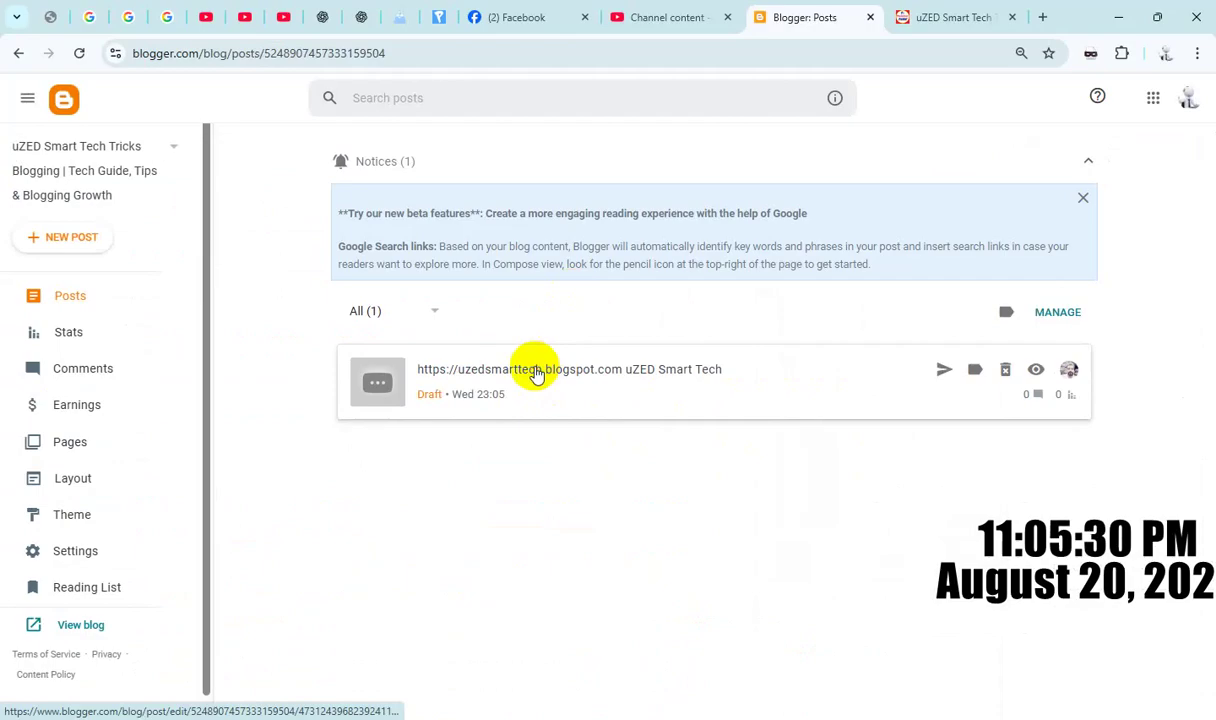
{"action": "left_click", "coordinate": [536, 373]}
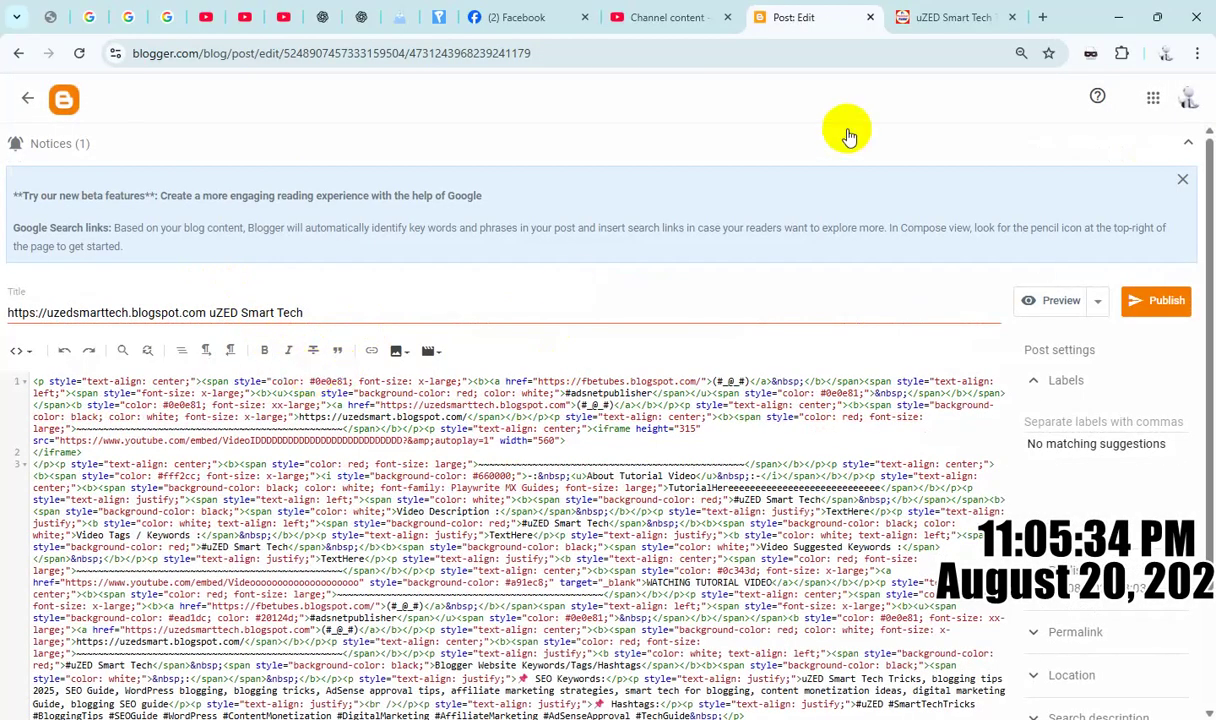
{"action": "left_click", "coordinate": [663, 22]}
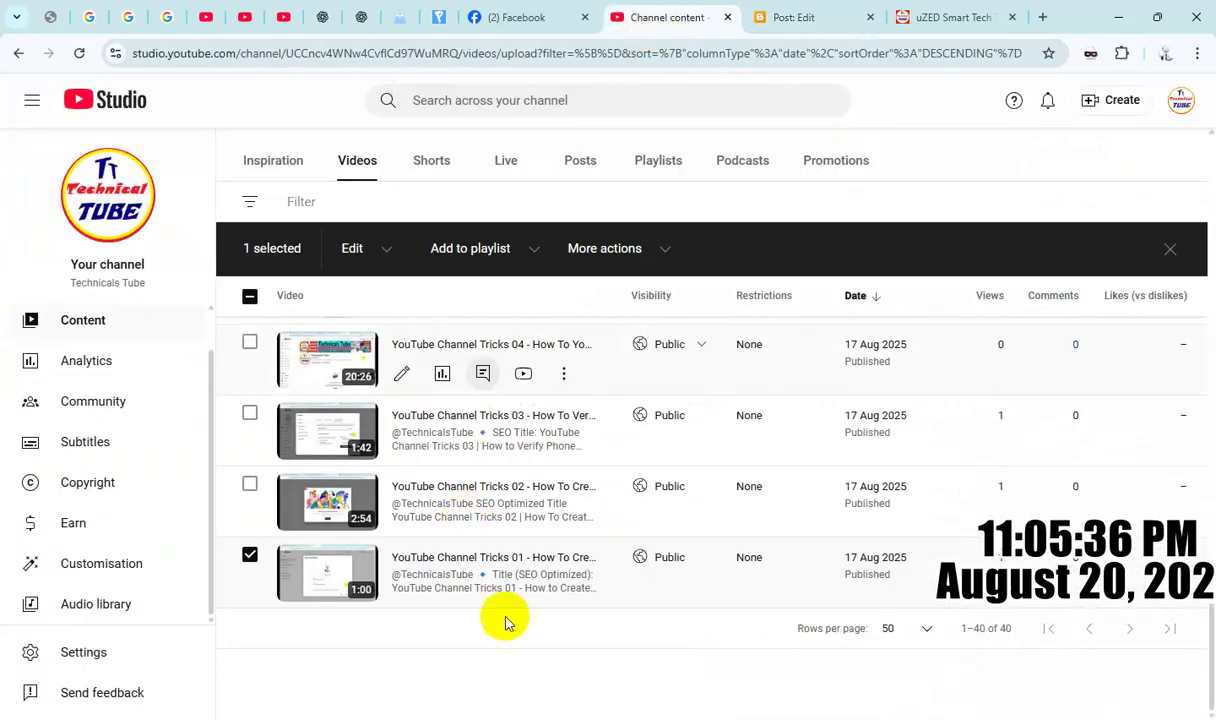
{"action": "left_click", "coordinate": [564, 590]}
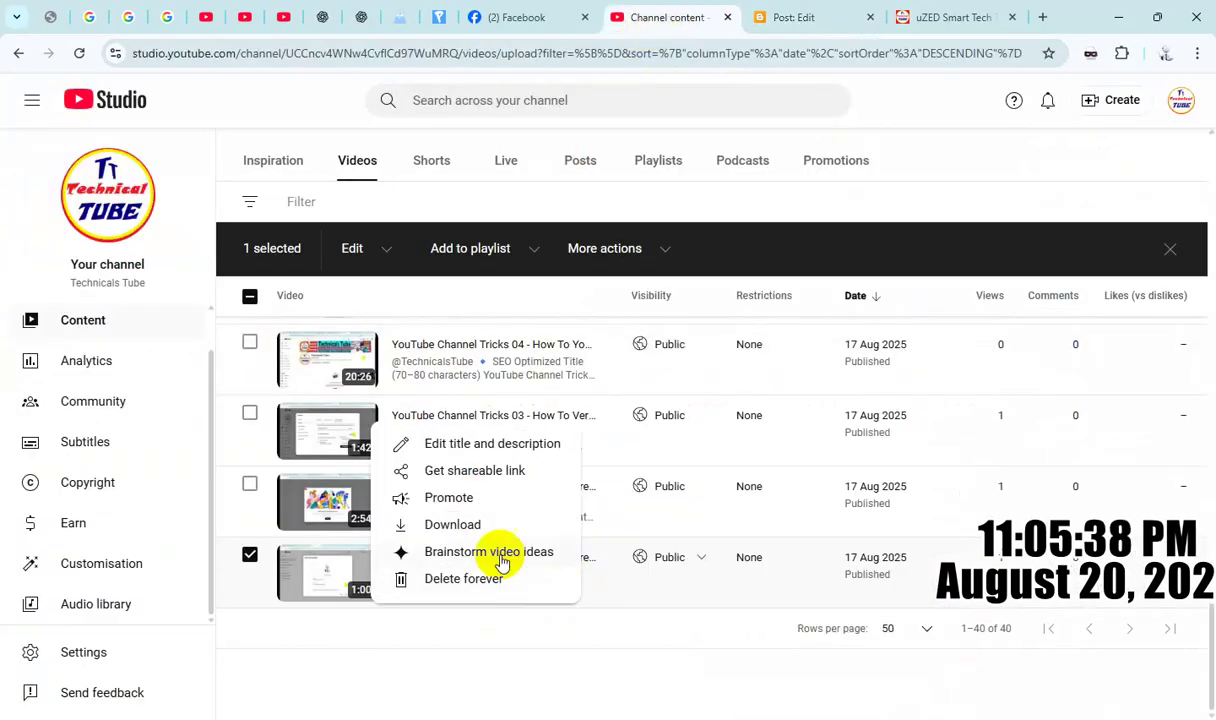
{"action": "left_click", "coordinate": [475, 468]}
Back in the Blogger post, replace the title with the copied video link and cut the video ID a7XoVZOWZLI out of it.
{"action": "left_click", "coordinate": [788, 22]}
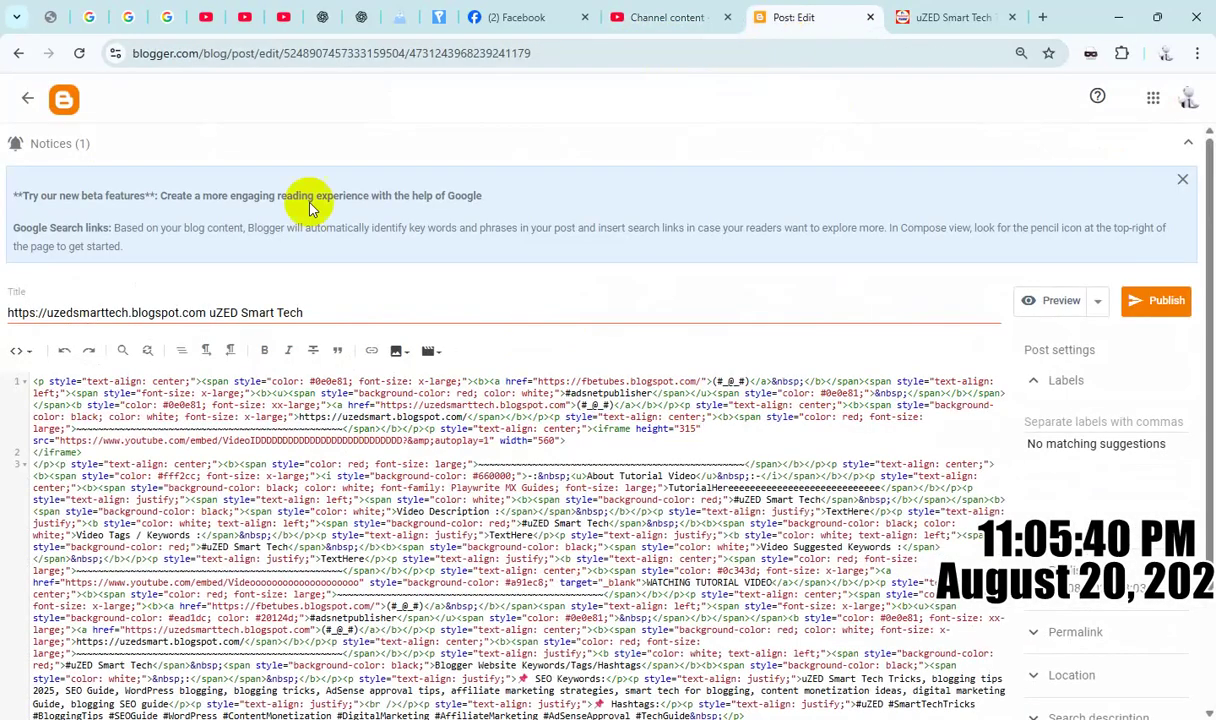
{"action": "left_click", "coordinate": [270, 312]}
{"action": "key", "text": "ctrl+a"}
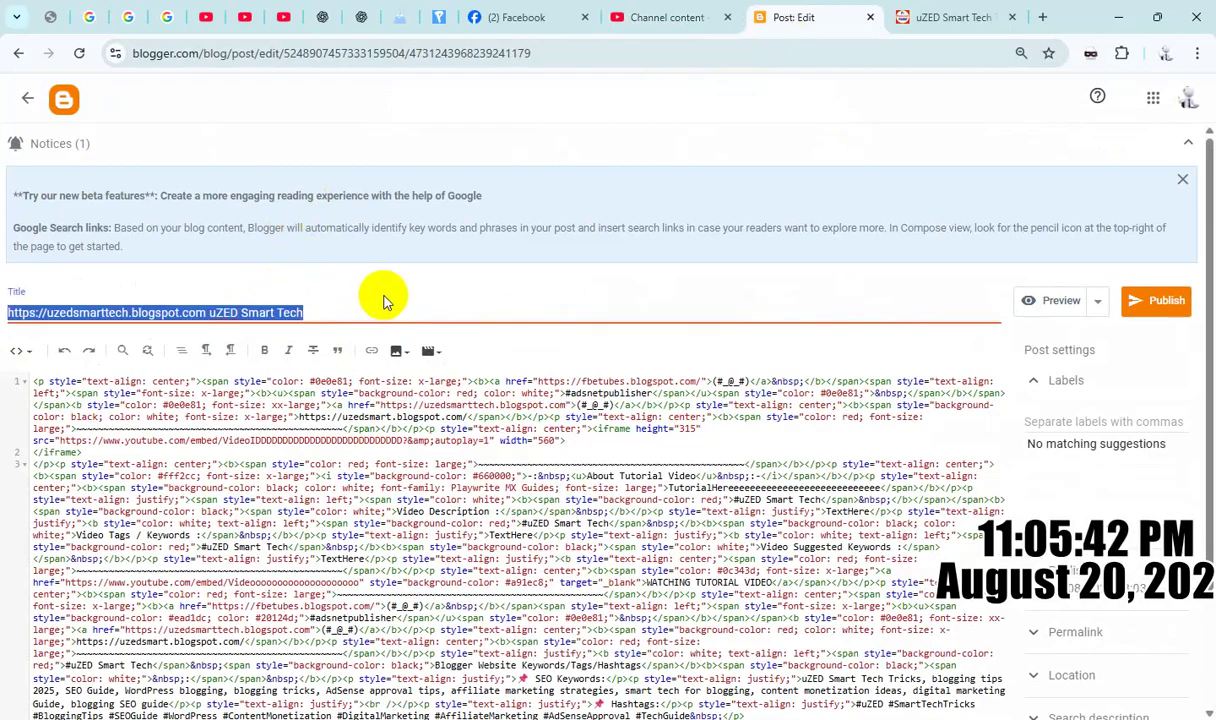
{"action": "key", "text": "ctrl+v"}
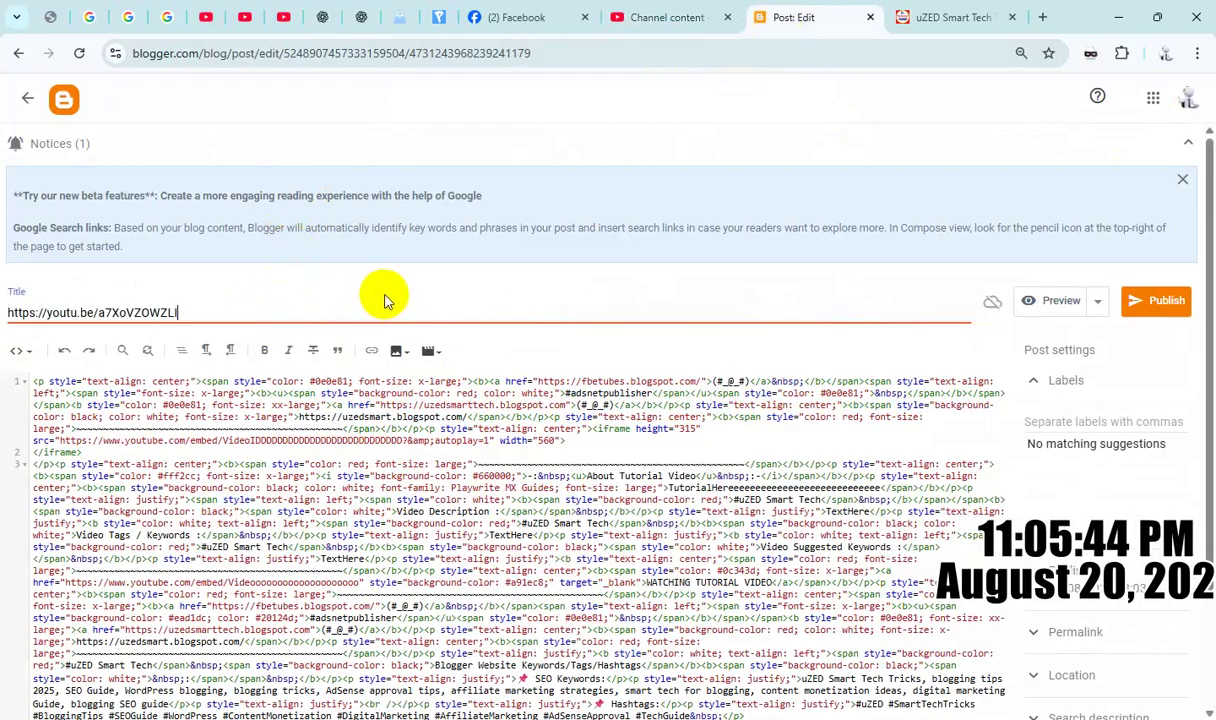
{"action": "double_click", "coordinate": [140, 313]}
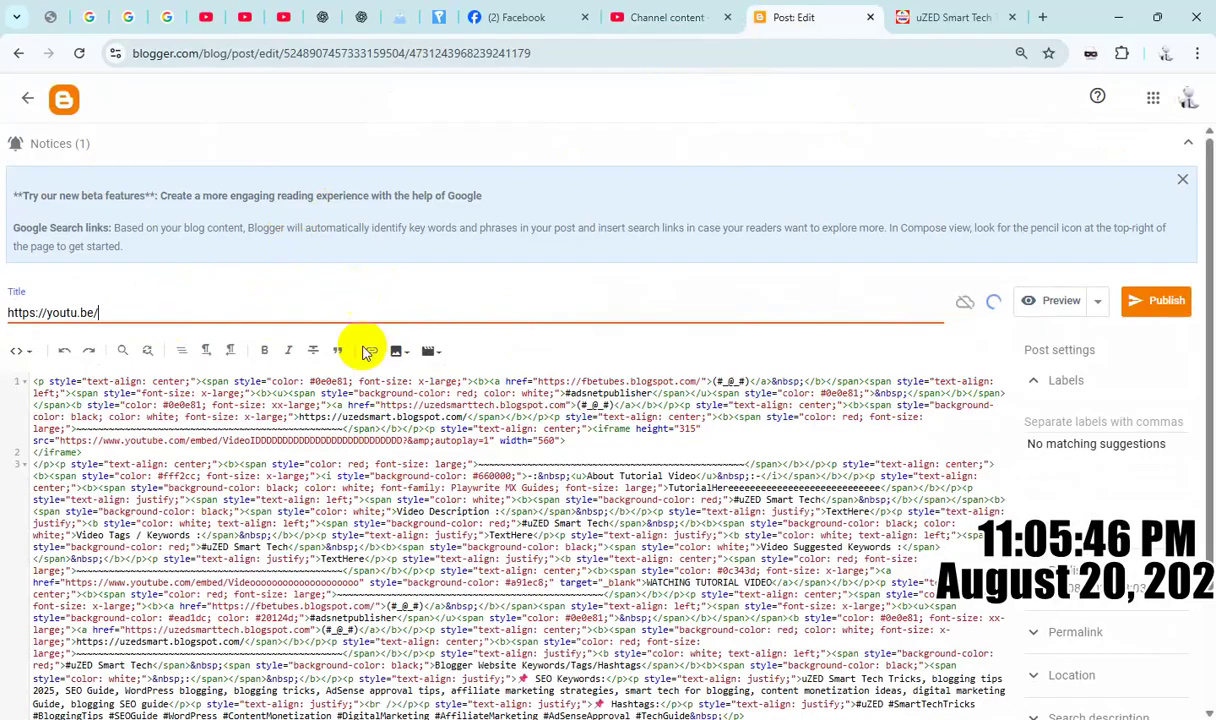
Set the video ID to a7XoVZOWZLI in the iframe source and the WATCHING TUTORIAL VIDEO link, keeping both addresses in the youtube.com/embed/ form.
{"action": "scroll", "coordinate": [400, 420], "scroll_direction": "down", "scroll_amount": 1}
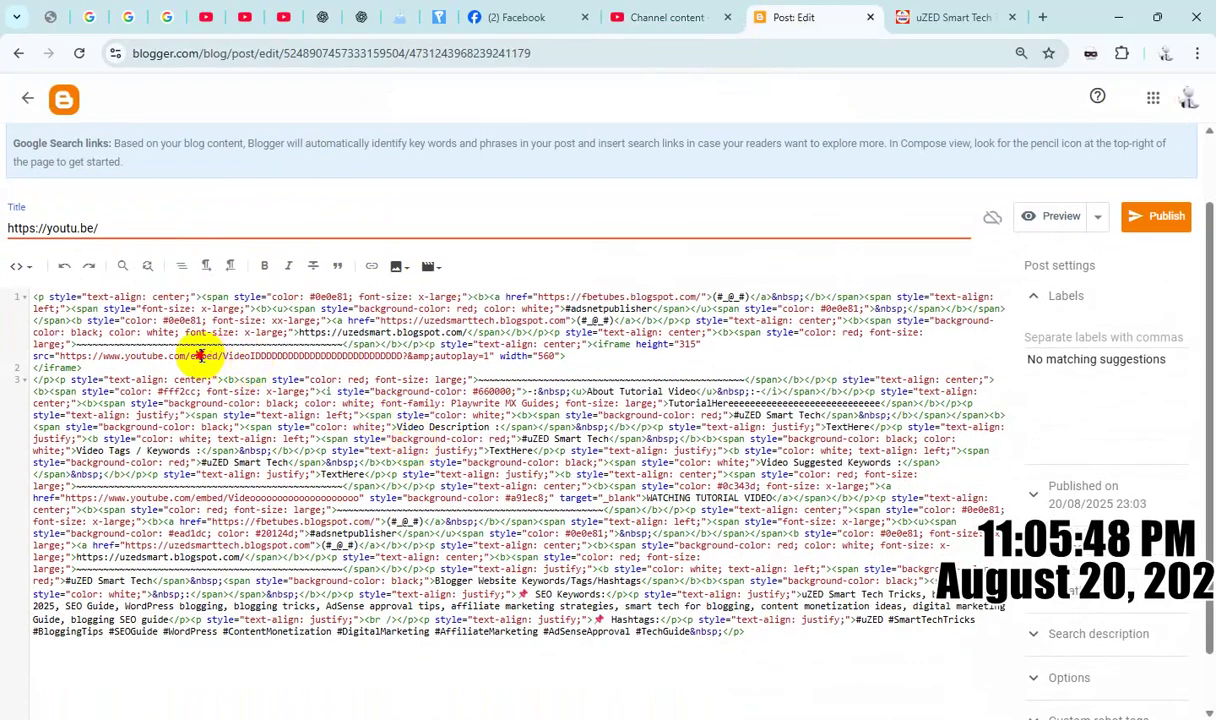
{"action": "double_click", "coordinate": [200, 355]}
{"action": "key", "text": "ctrl+v"}
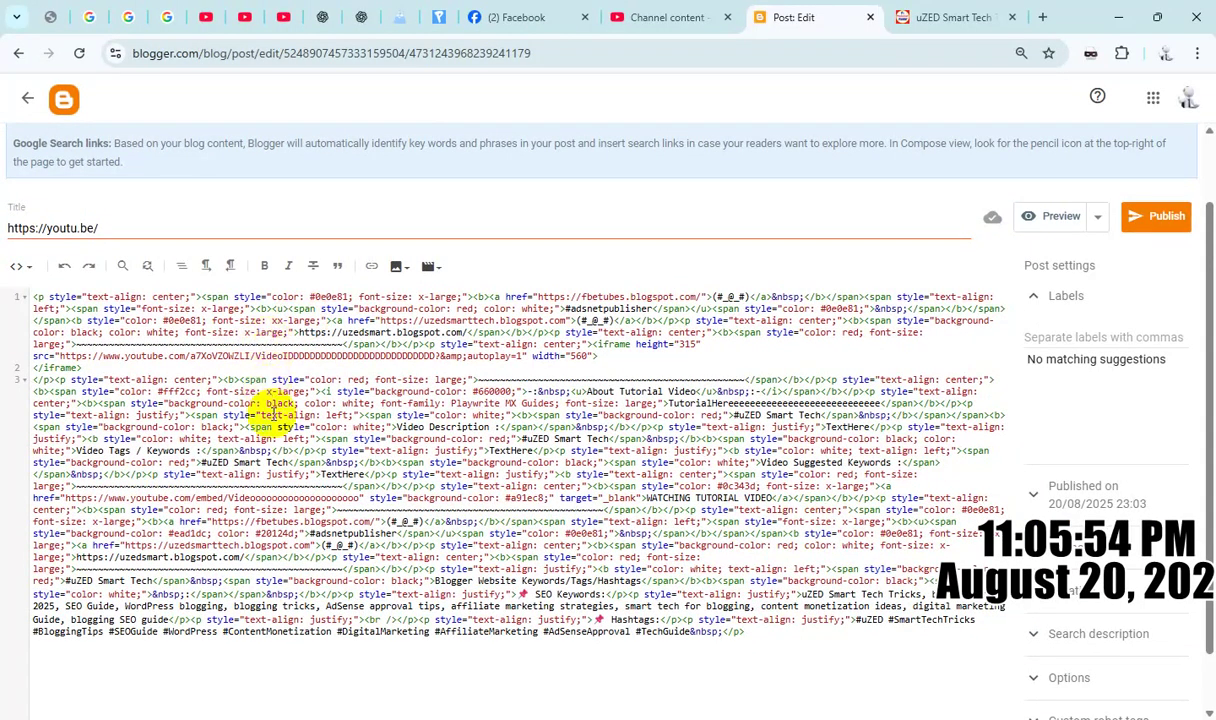
{"action": "key", "text": "ctrl+v"}
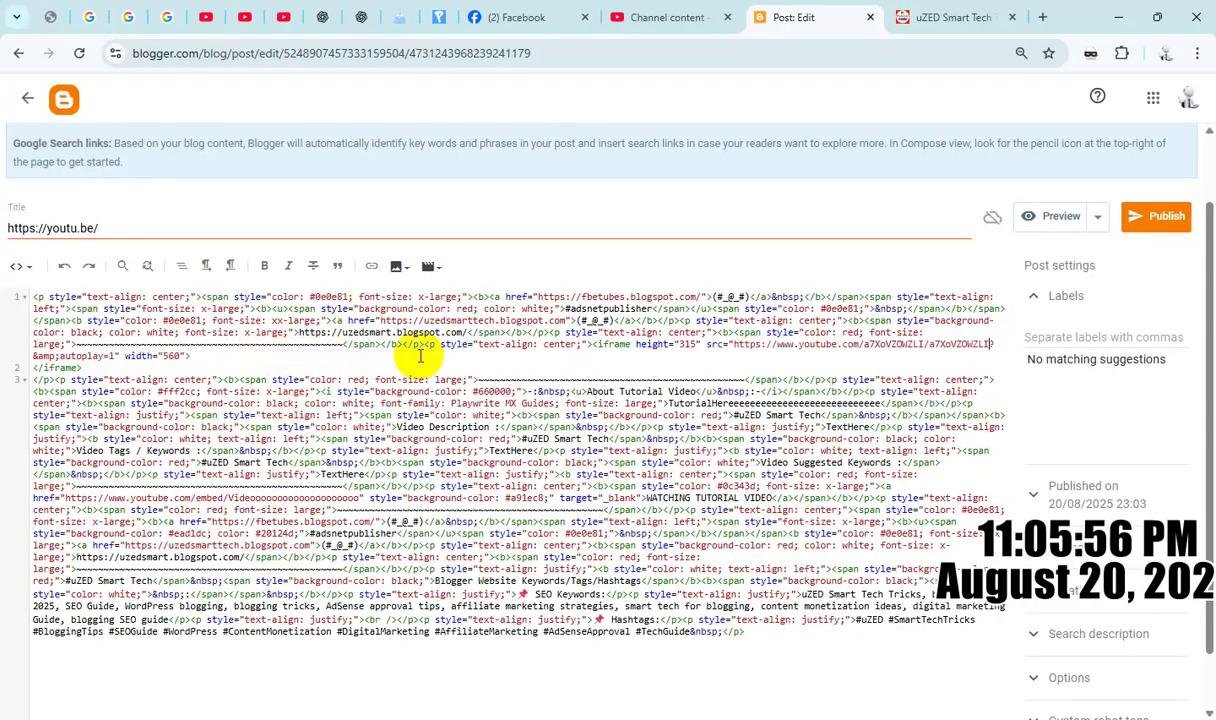
{"action": "double_click", "coordinate": [304, 497]}
{"action": "key", "text": "ctrl+v"}
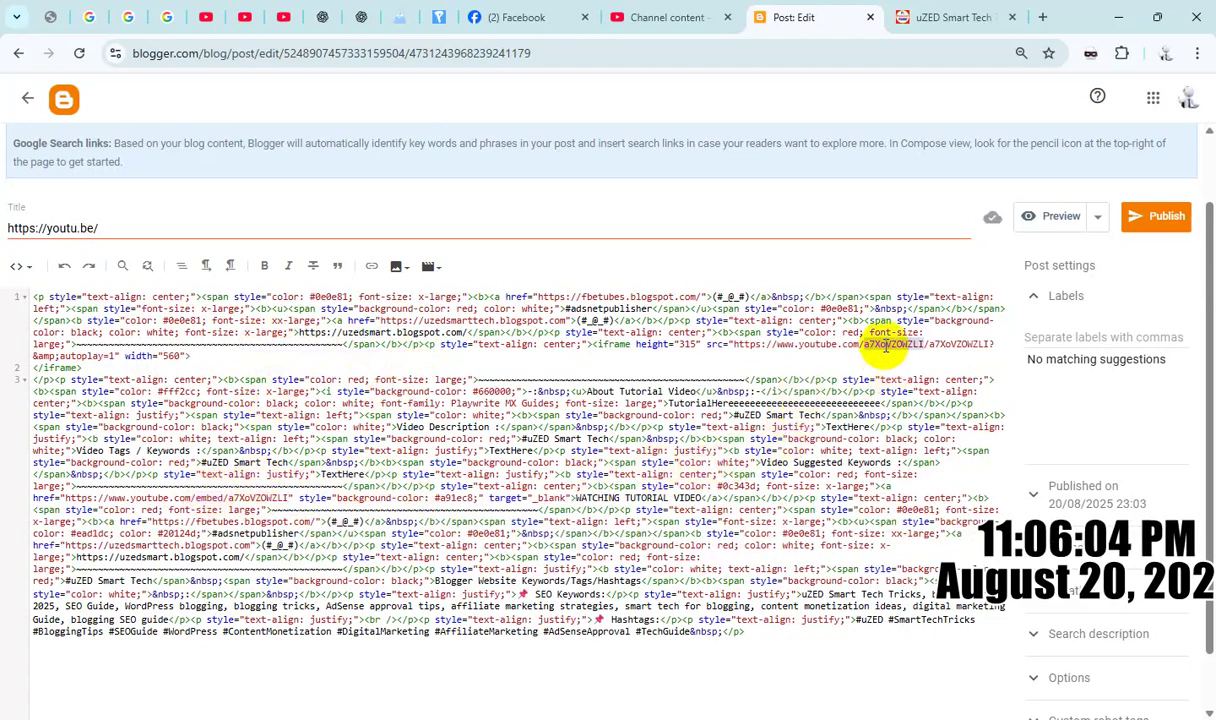
{"action": "key", "text": "ctrl+z"}
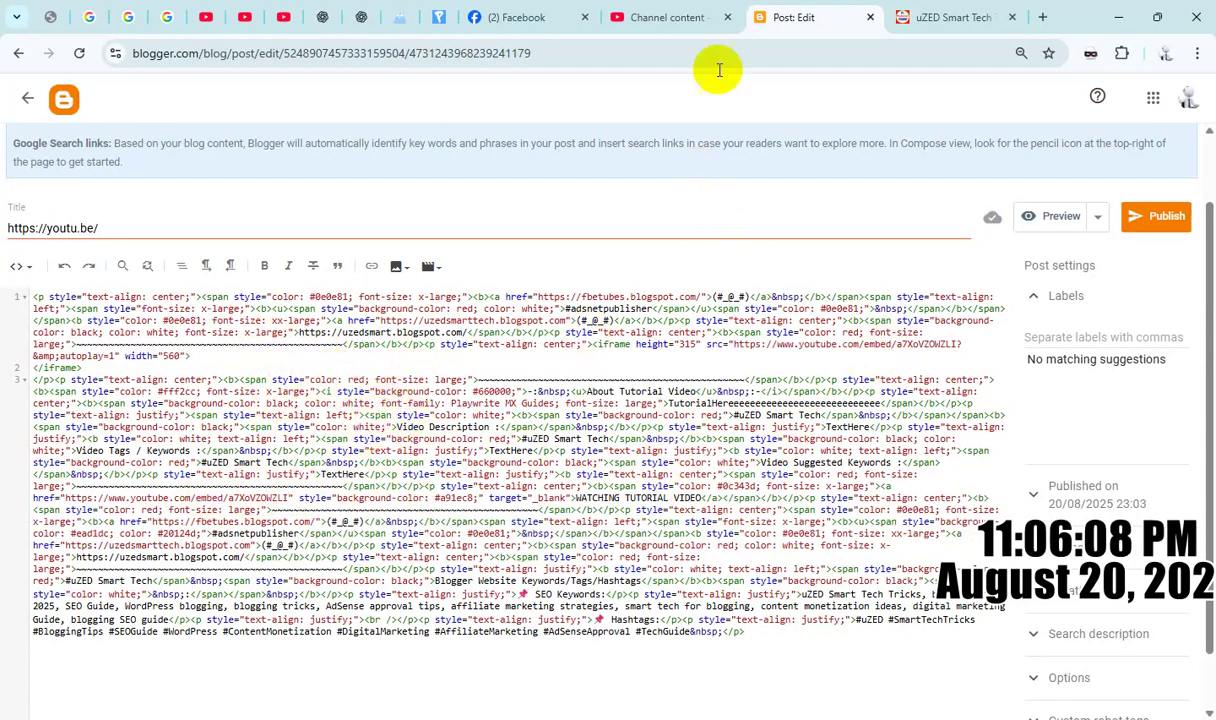
Copy the full YouTube Channel Tricks 01 video title from YouTube Studio and replace the Blogger post's title with it.
{"action": "left_click", "coordinate": [651, 16]}
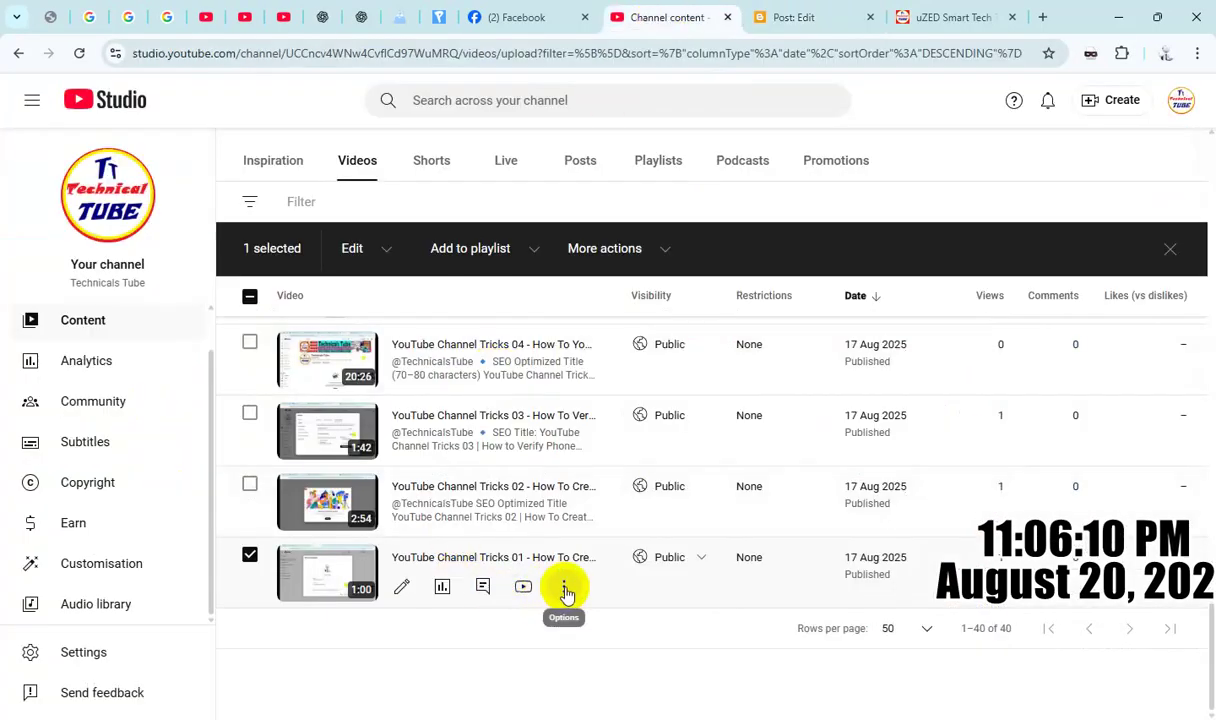
{"action": "left_click", "coordinate": [563, 588]}
{"action": "left_click", "coordinate": [488, 443]}
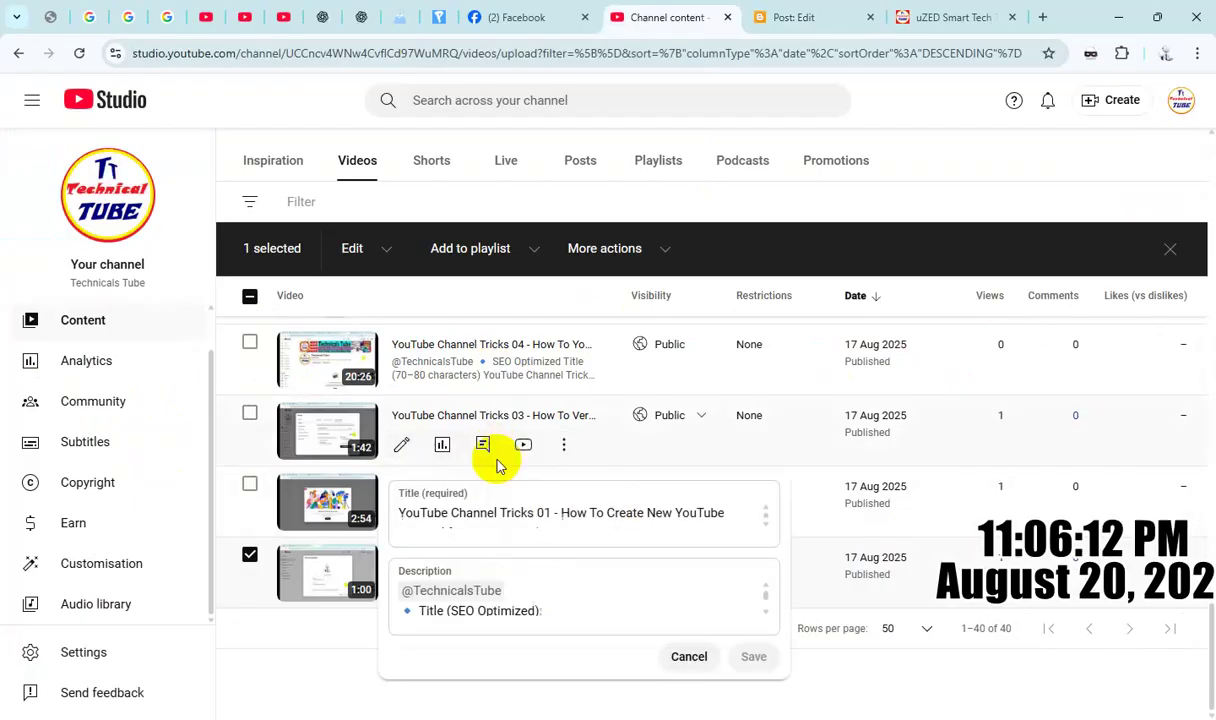
{"action": "triple_click", "coordinate": [511, 513]}
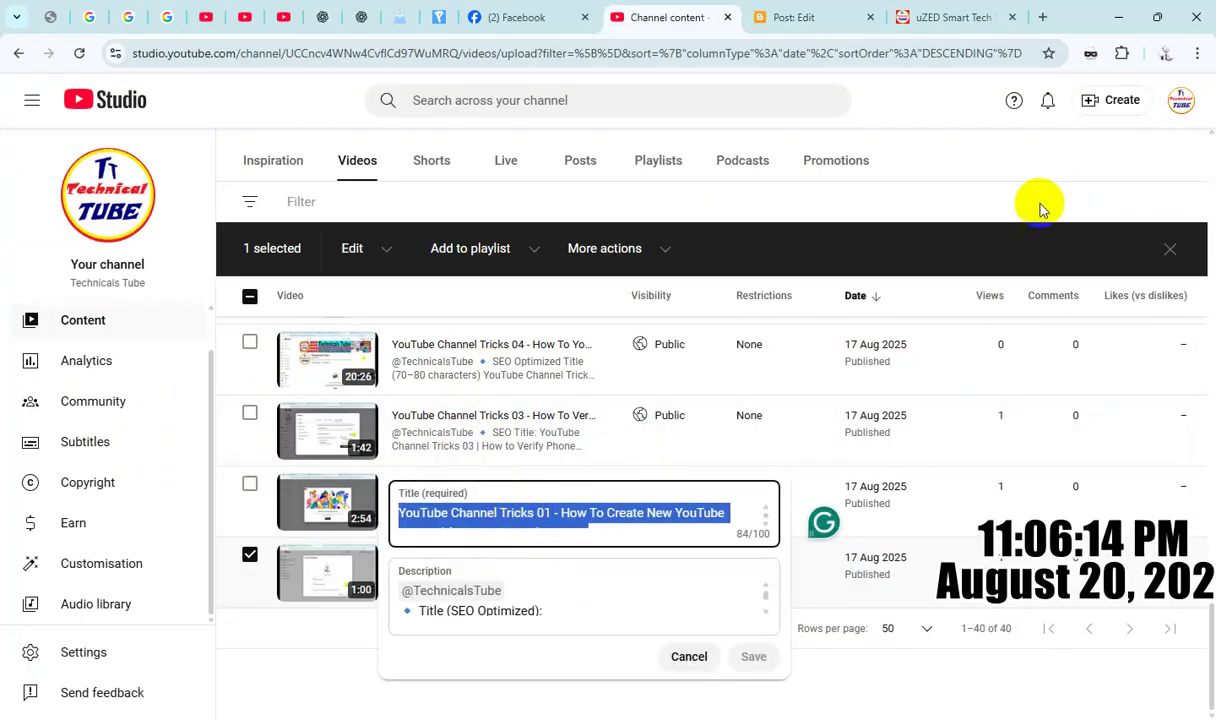
{"action": "left_click", "coordinate": [800, 18]}
{"action": "left_click", "coordinate": [277, 225]}
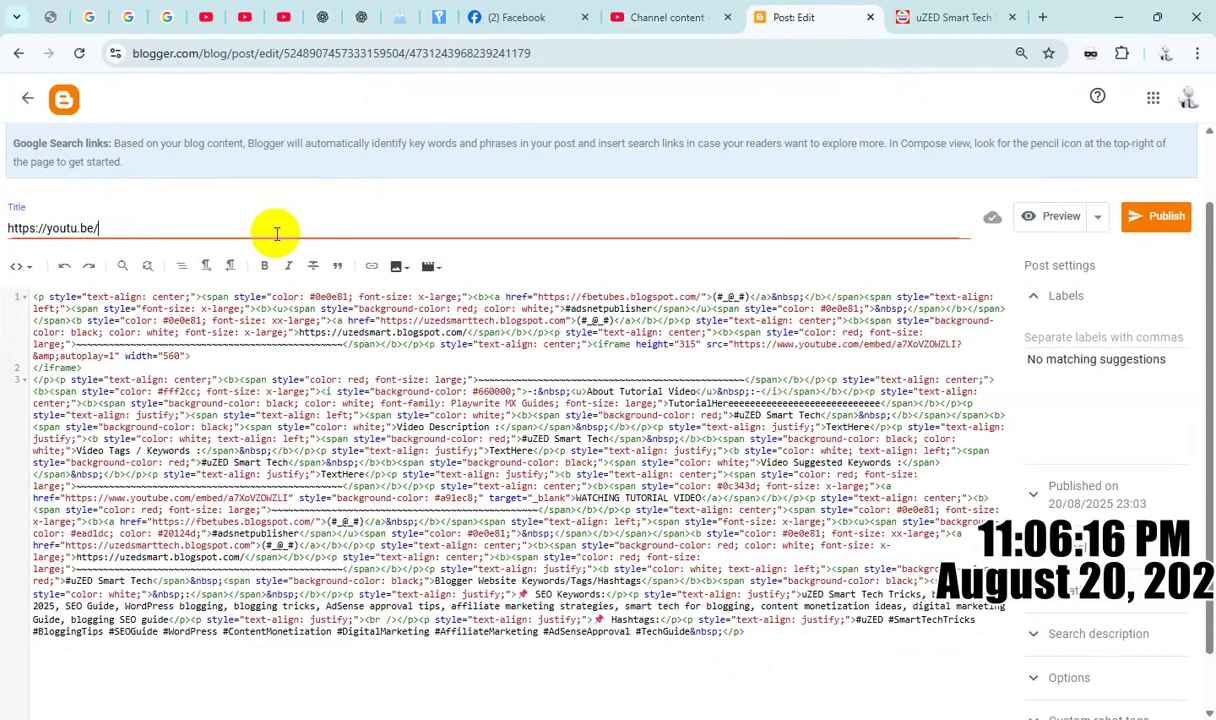
{"action": "key", "text": "ctrl+a"}
{"action": "key", "text": "ctrl+v"}
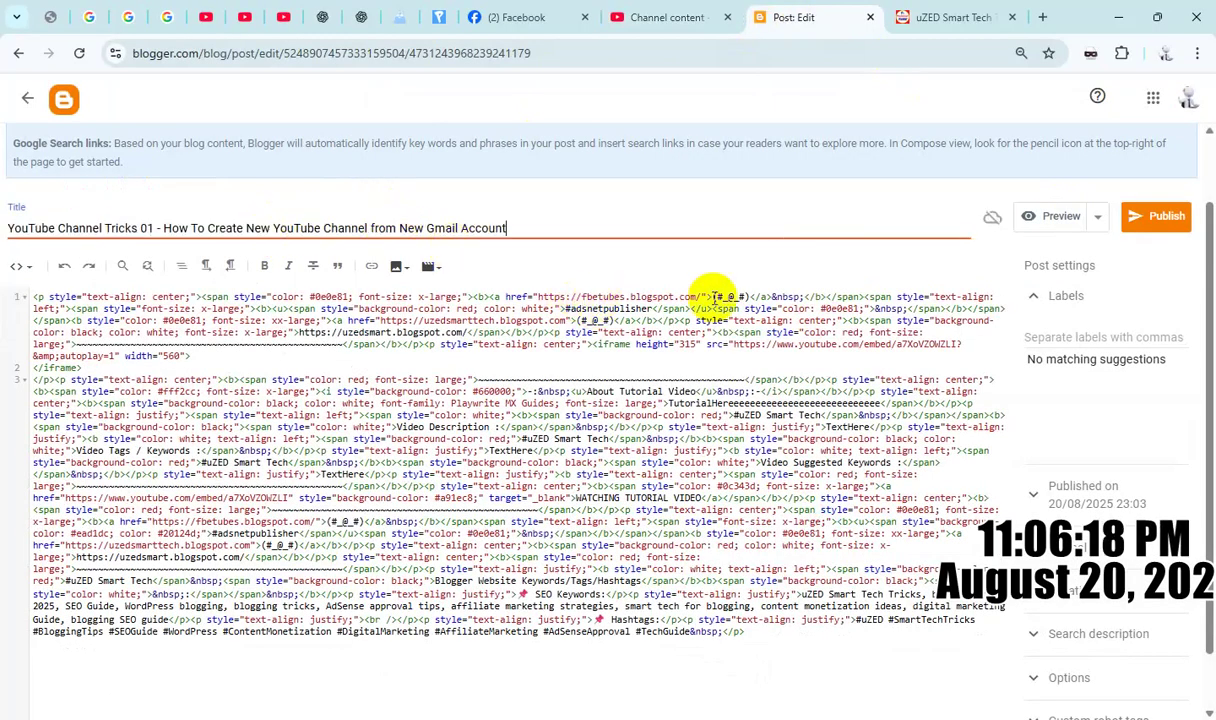
Enter #uZEDSmartTech as the post's label.
{"action": "left_click", "coordinate": [1050, 334]}
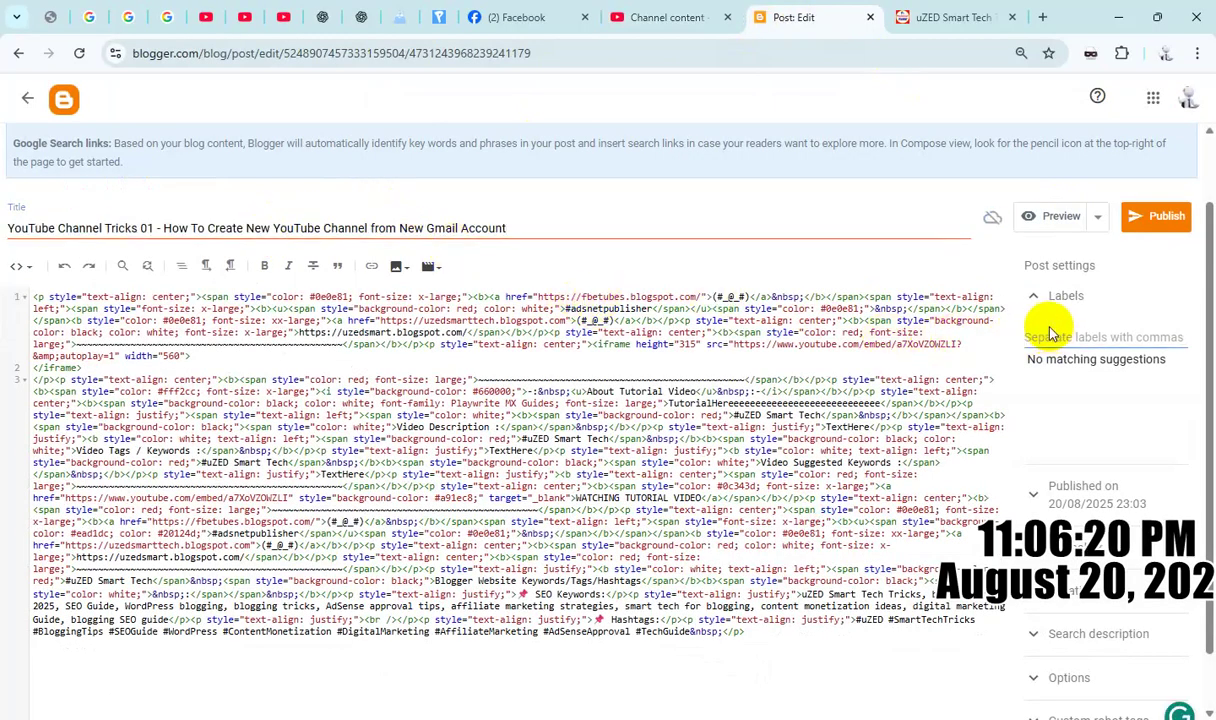
{"action": "type", "text": "#"}
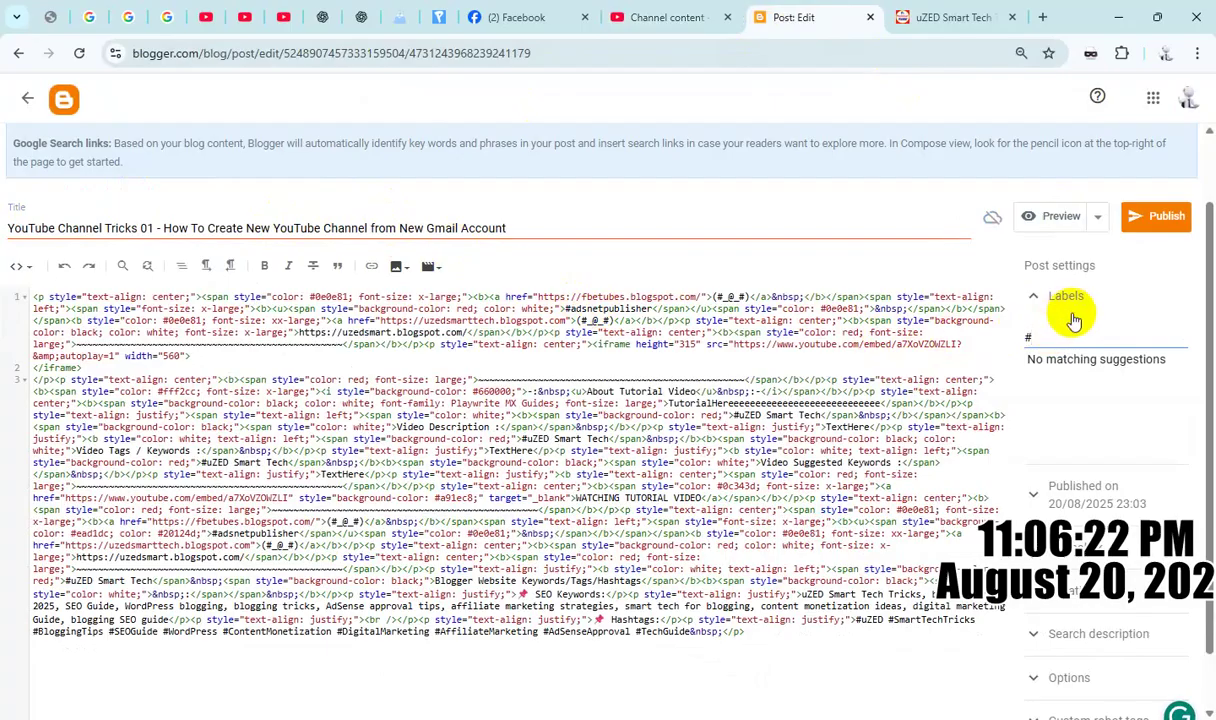
{"action": "type", "text": "uZEDS"}
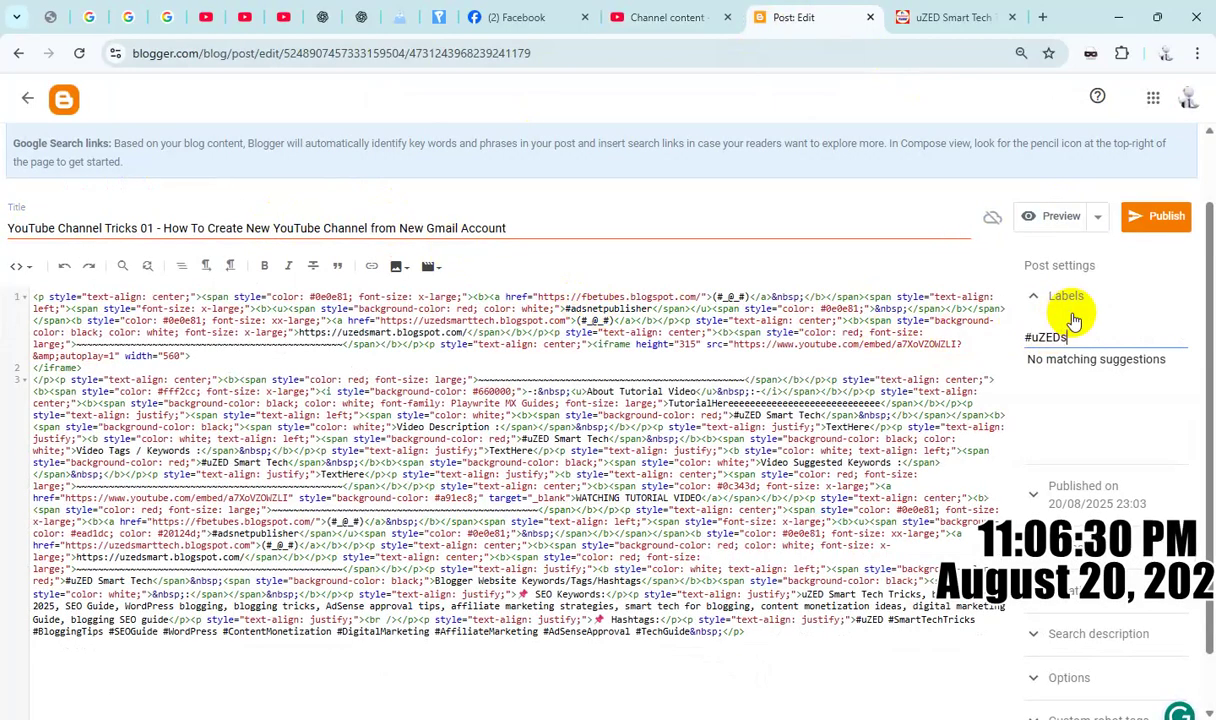
{"action": "key", "text": "BackSpace"}
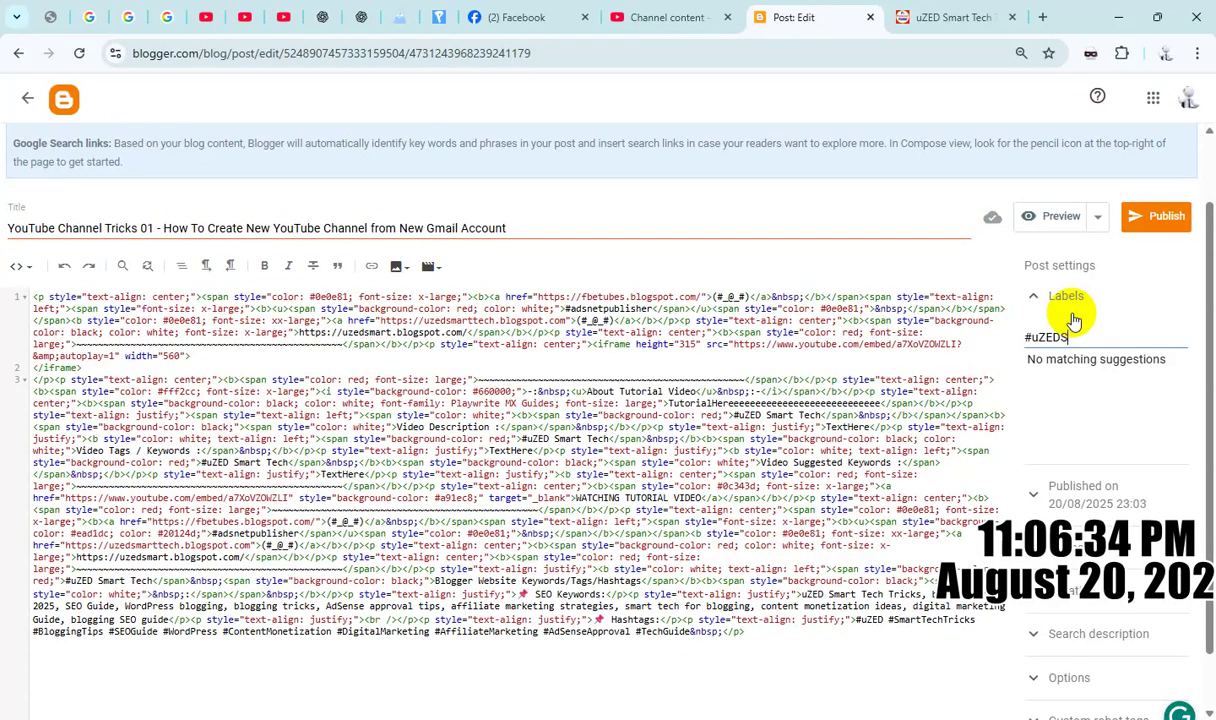
{"action": "type", "text": "Sm"}
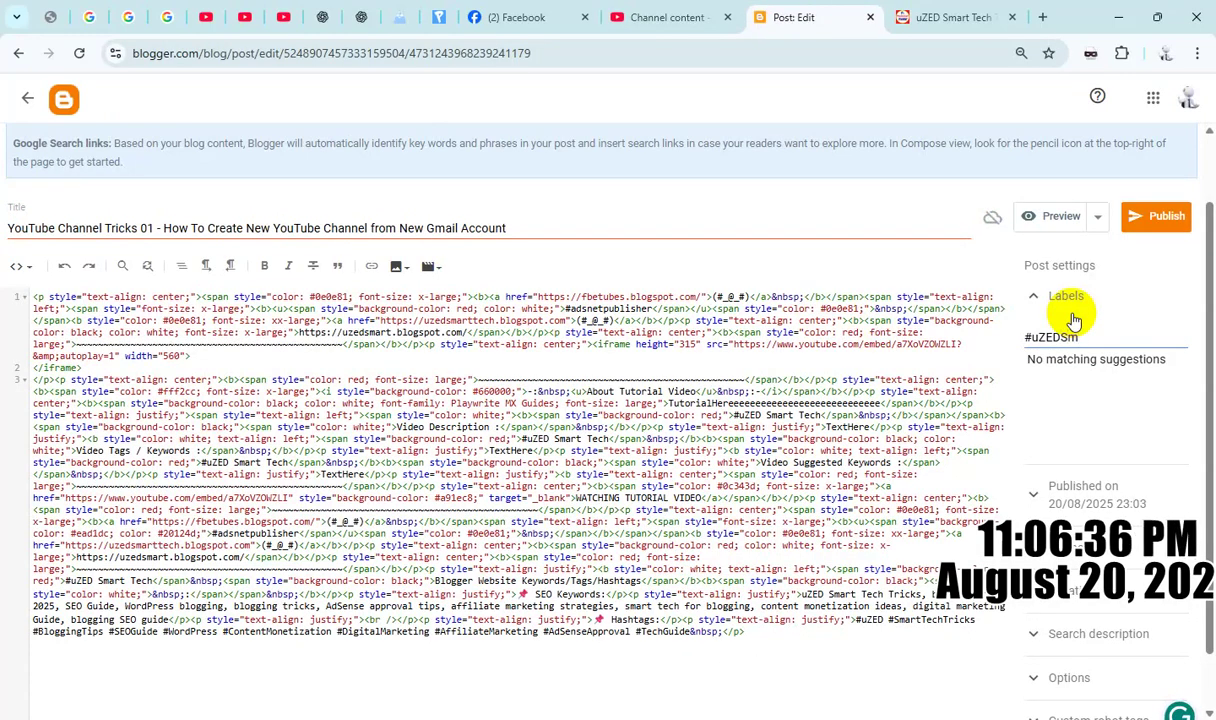
{"action": "type", "text": "artTech"}
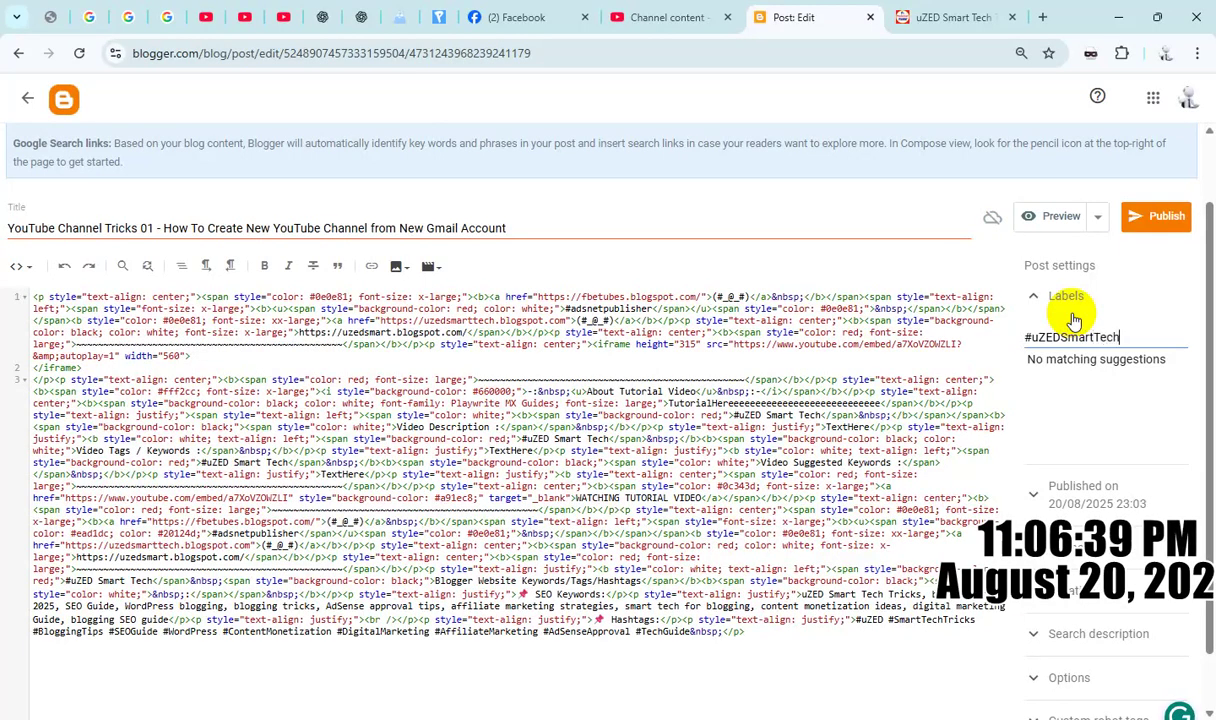
Copy the #uZEDSmartTech label text and insert it at the beginning of the post title.
{"action": "key", "text": "ctrl+a"}
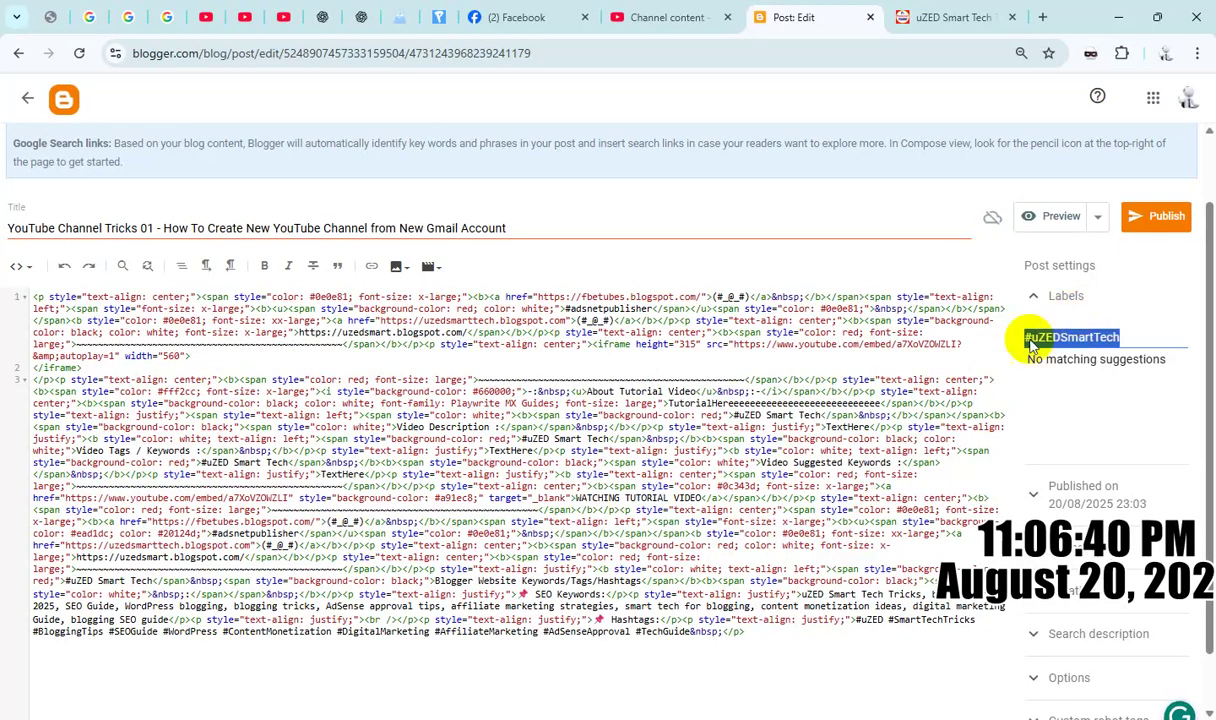
{"action": "left_click", "coordinate": [9, 226]}
{"action": "key", "text": "ctrl+v"}
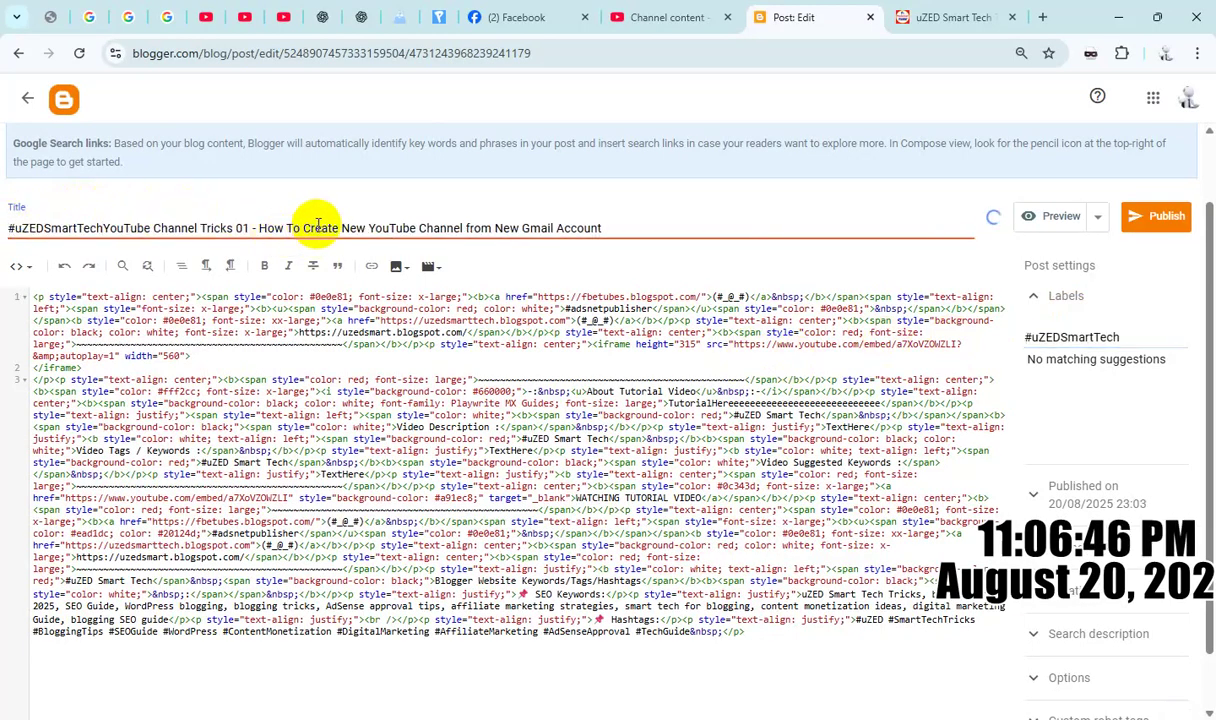
Separate the label from the title with a hyphen, then replace the TutorialHere placeholder in the HTML with the full post title.
{"action": "type", "text": "-"}
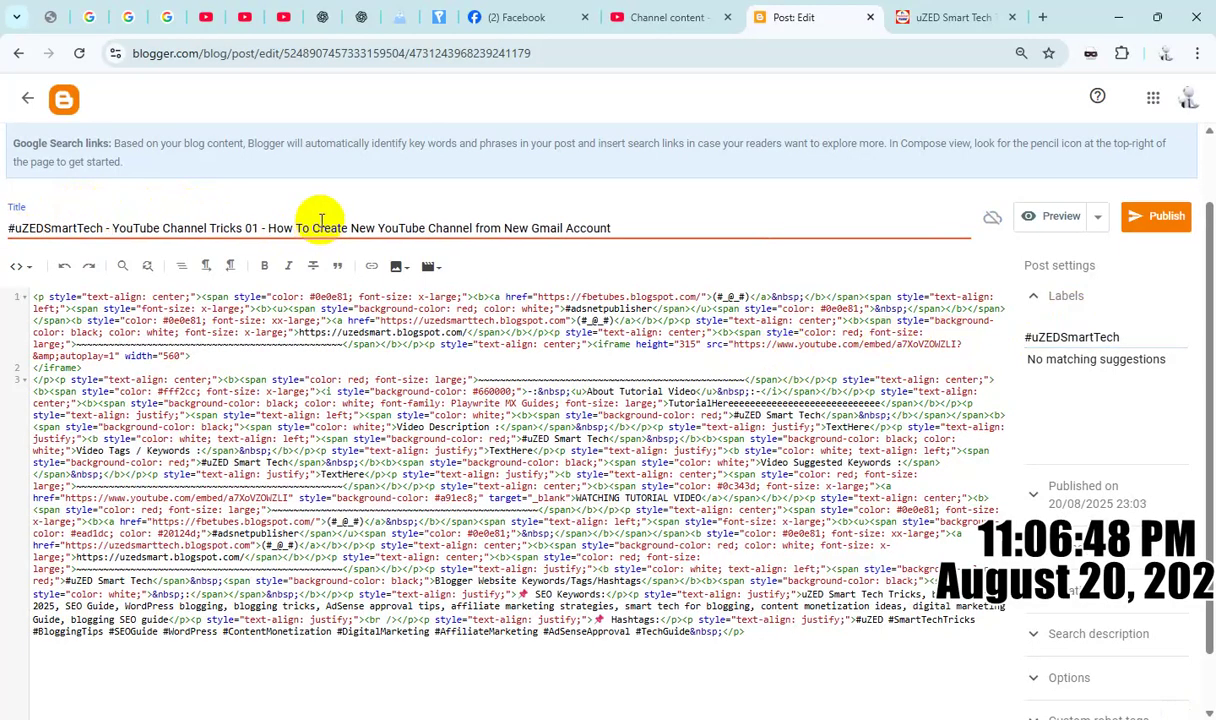
{"action": "triple_click", "coordinate": [328, 227]}
{"action": "key", "text": "ctrl+c"}
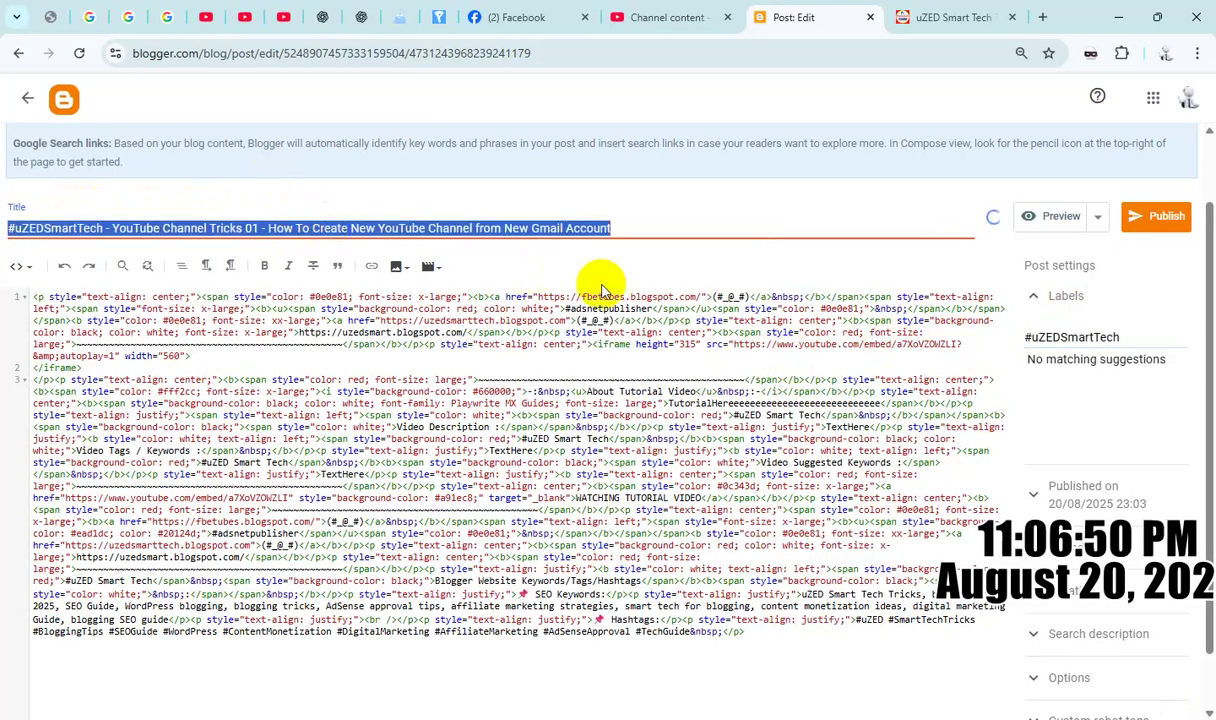
{"action": "double_click", "coordinate": [803, 402]}
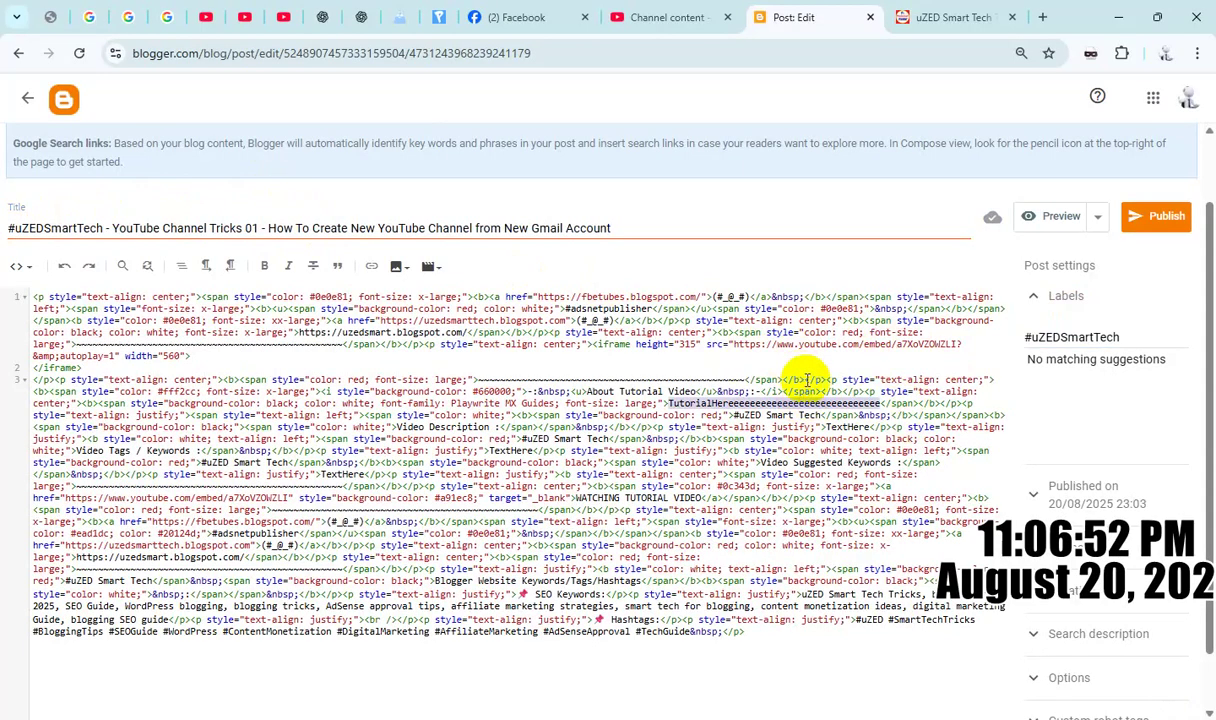
{"action": "key", "text": "ctrl+v"}
Paste the full post title as the search description and expand the post's Options settings.
{"action": "left_click", "coordinate": [1143, 636]}
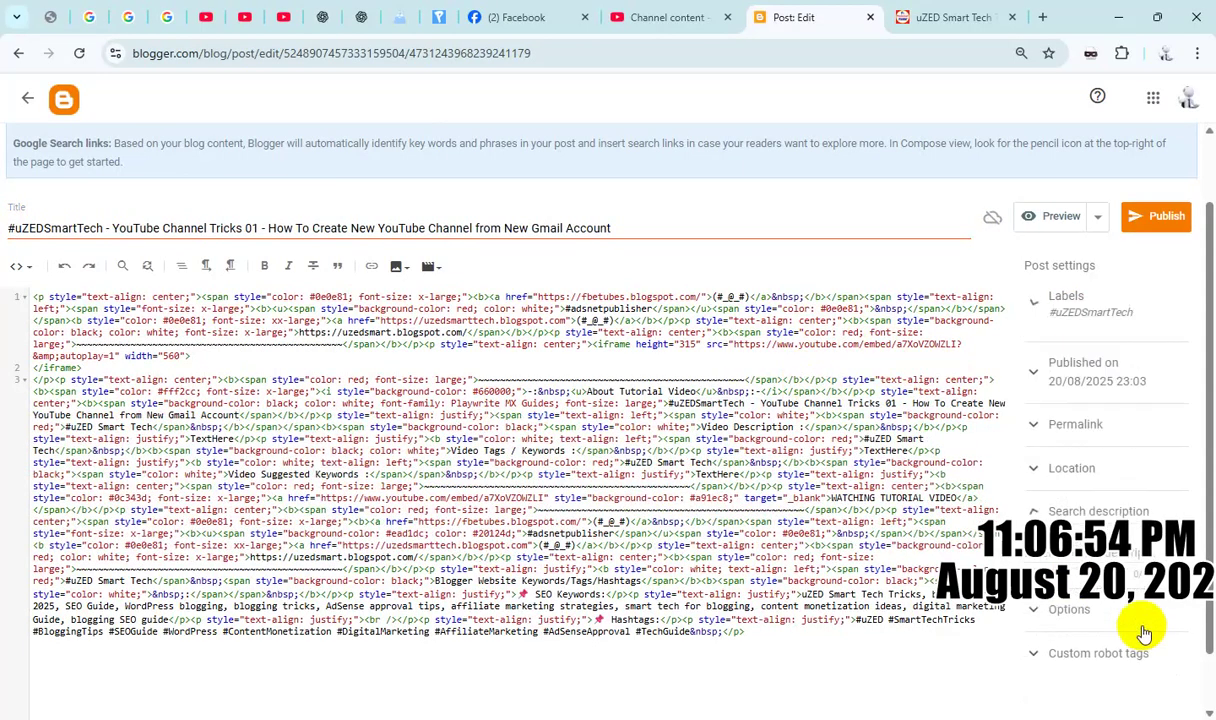
{"action": "left_click", "coordinate": [1082, 505]}
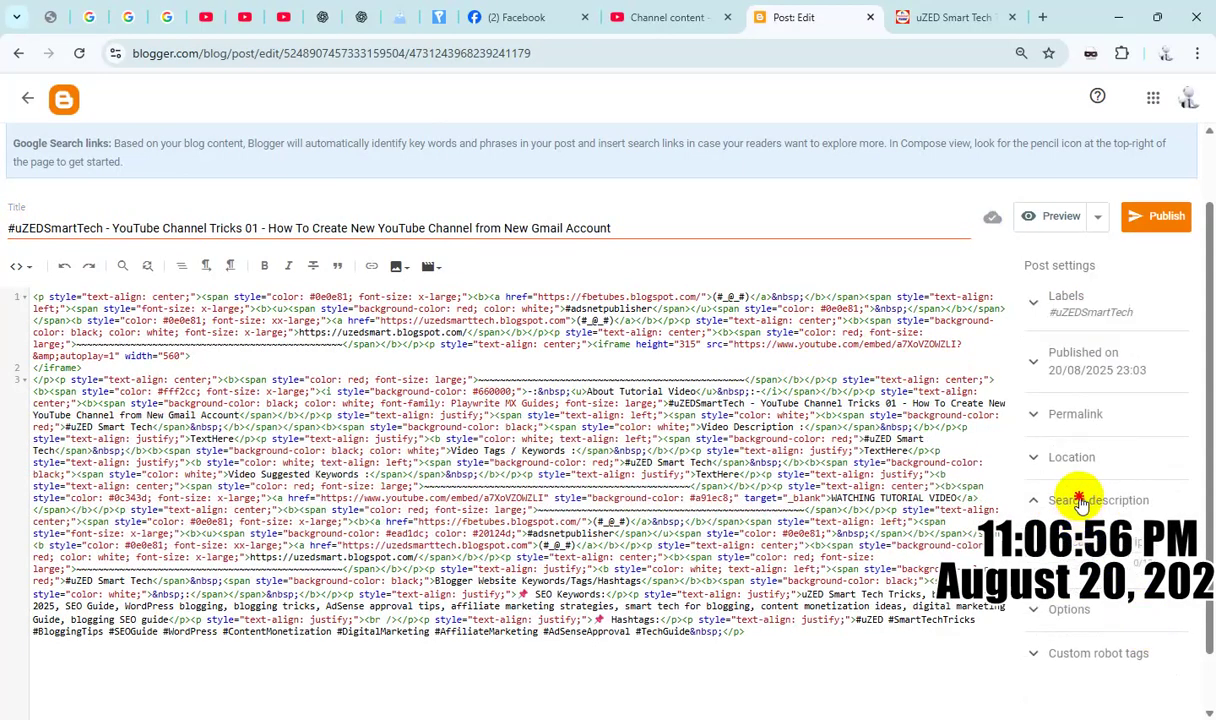
{"action": "scroll", "coordinate": [1100, 510], "scroll_direction": "down", "scroll_amount": 1}
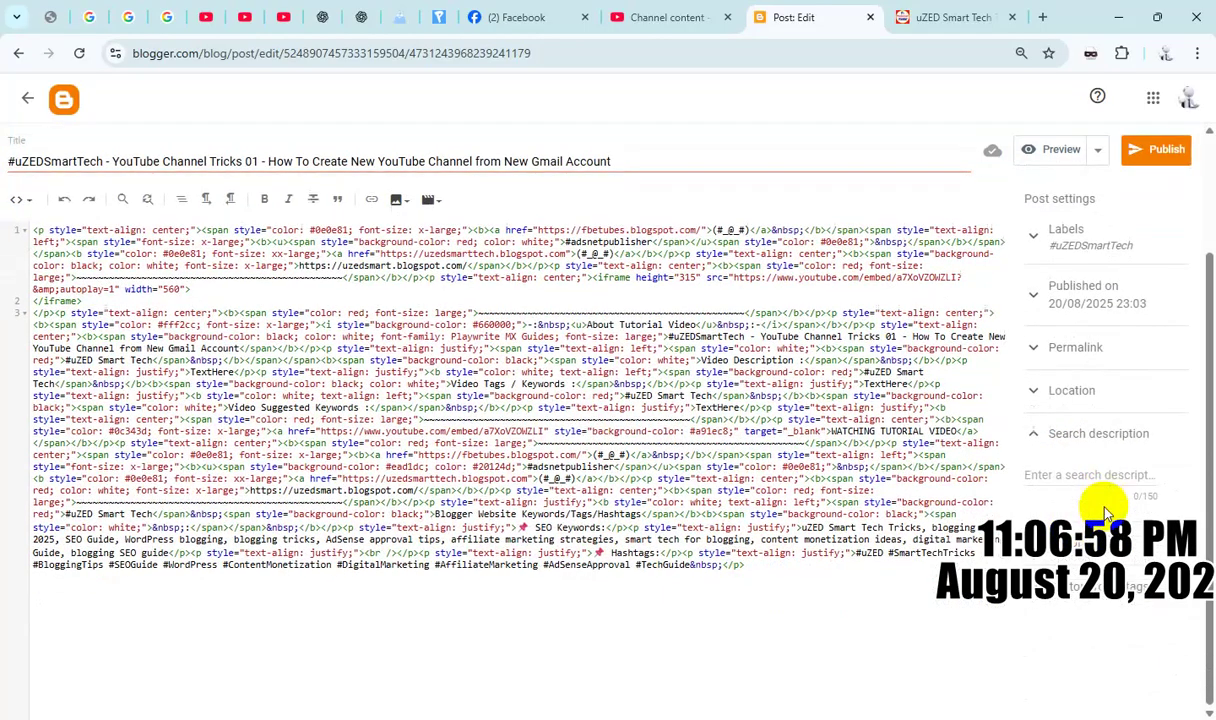
{"action": "key", "text": "ctrl+v"}
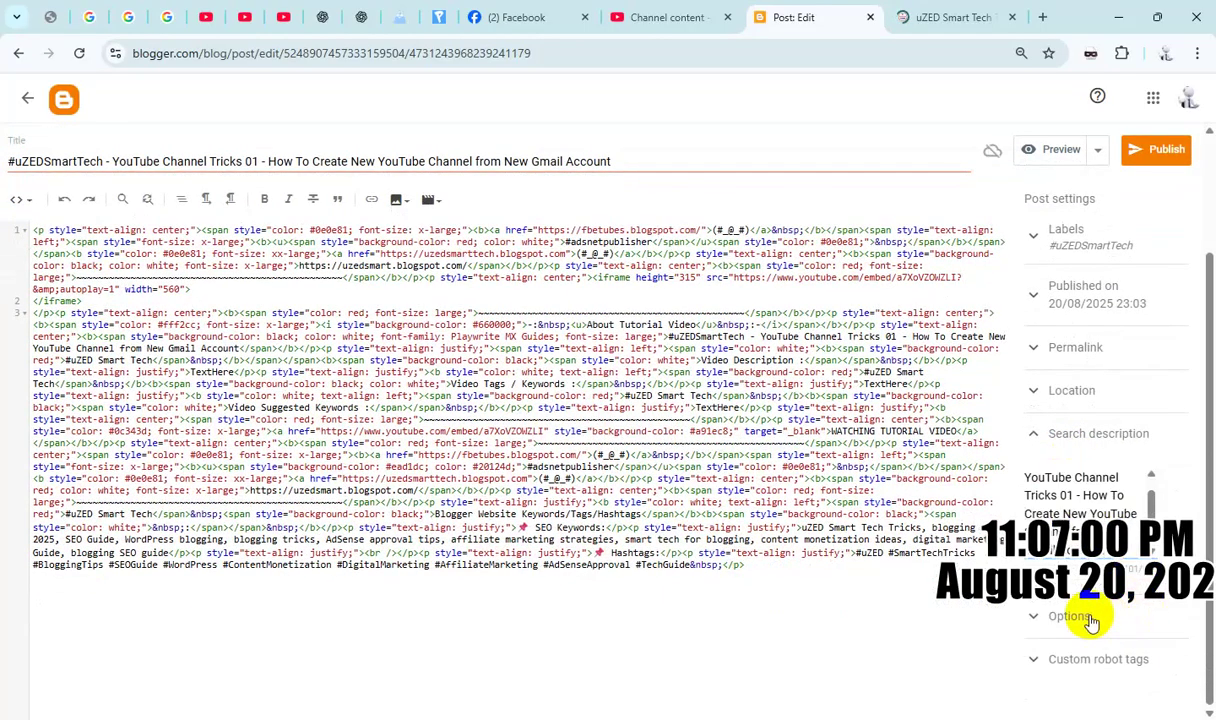
{"action": "left_click", "coordinate": [1088, 620]}
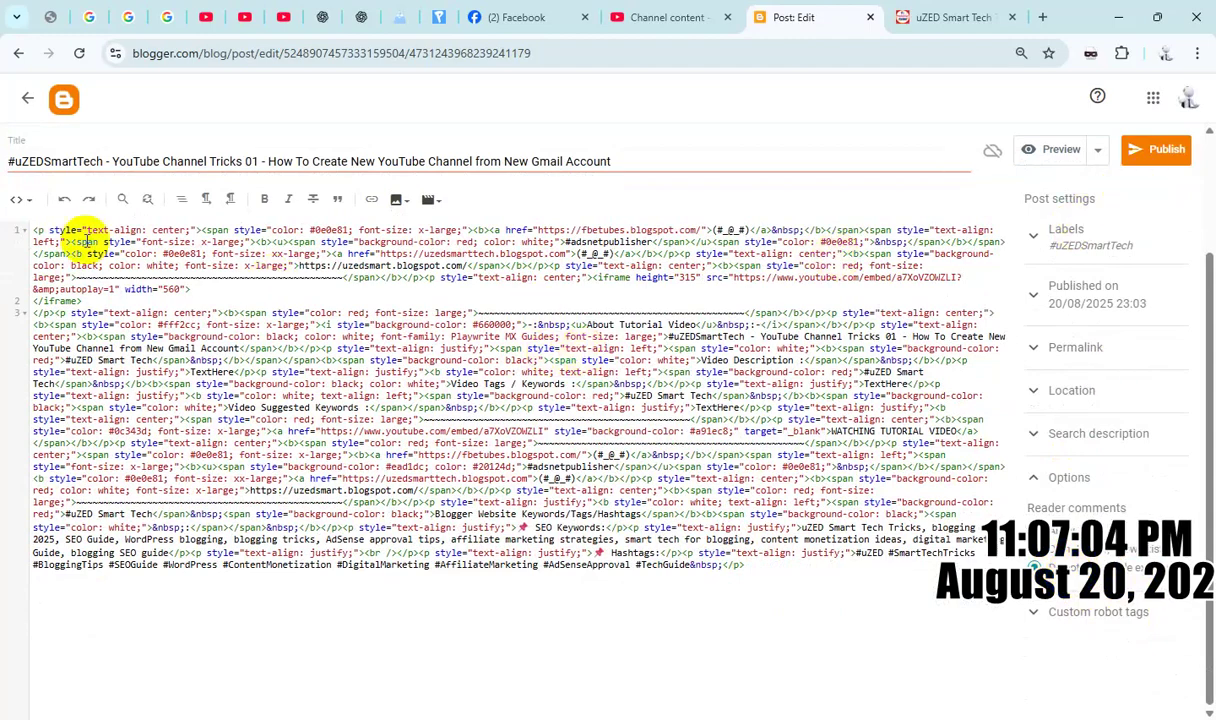
Switch to Compose view and replace everything from the first TextHere to the last, including the tags and suggested keywords headings, with the prepared article.
{"action": "left_click", "coordinate": [16, 203]}
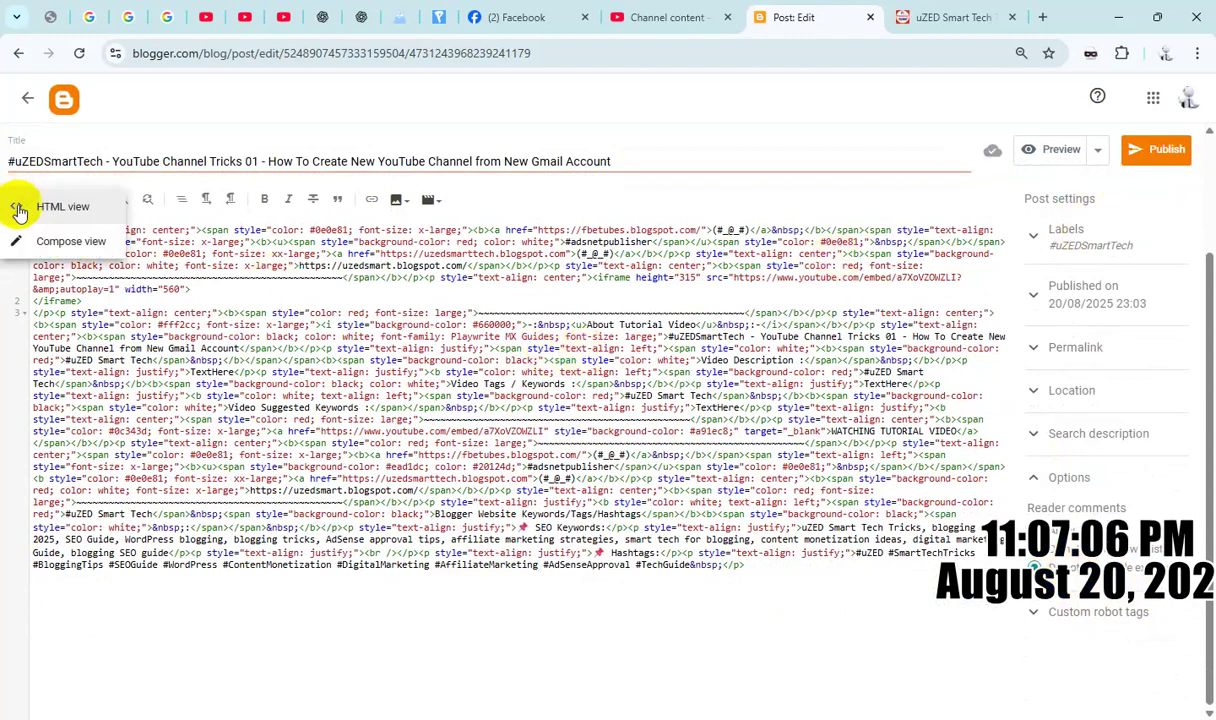
{"action": "left_click", "coordinate": [40, 237]}
{"action": "scroll", "coordinate": [510, 502], "scroll_direction": "down", "scroll_amount": 2}
{"action": "scroll", "coordinate": [520, 497], "scroll_direction": "down", "scroll_amount": 5}
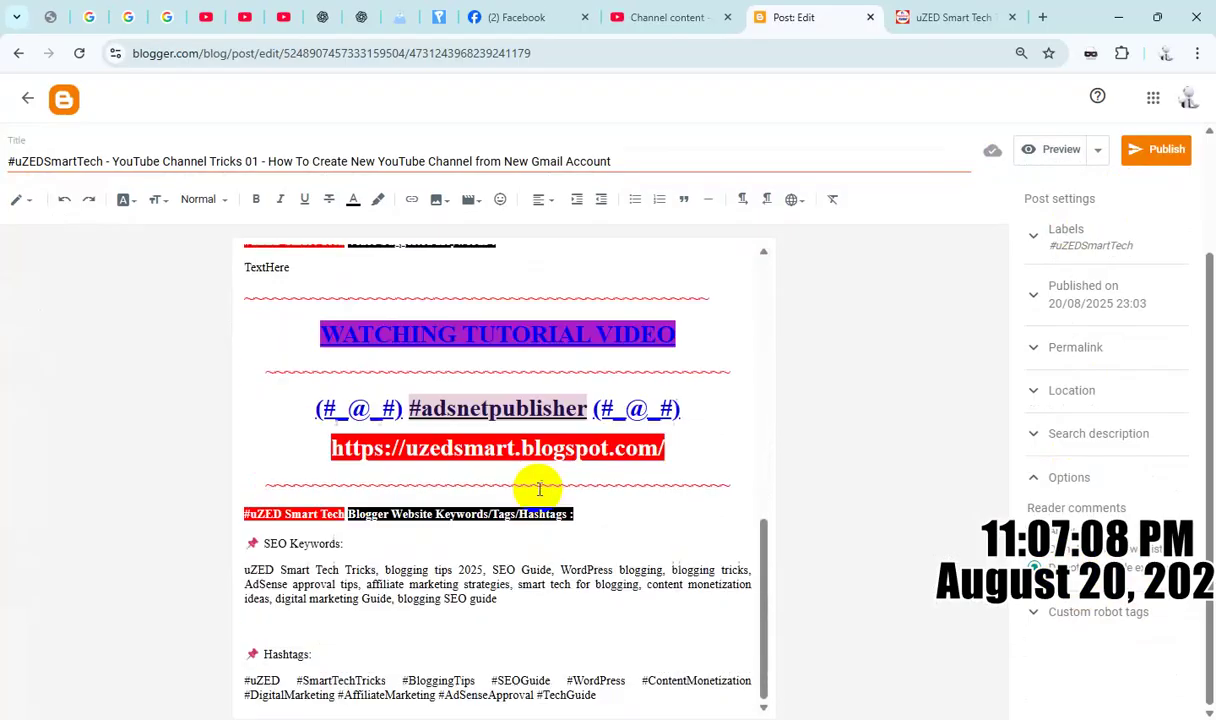
{"action": "scroll", "coordinate": [539, 489], "scroll_direction": "up", "scroll_amount": 3}
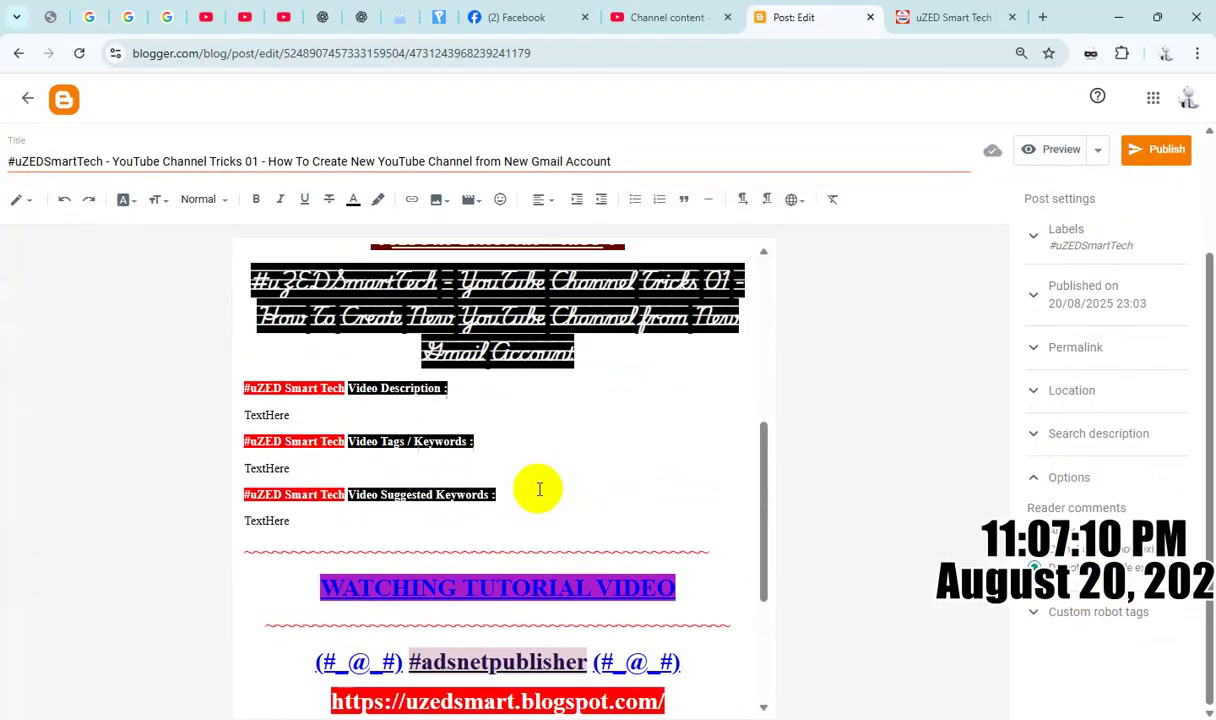
{"action": "left_click_drag", "start_coordinate": [537, 489], "coordinate": [476, 484]}
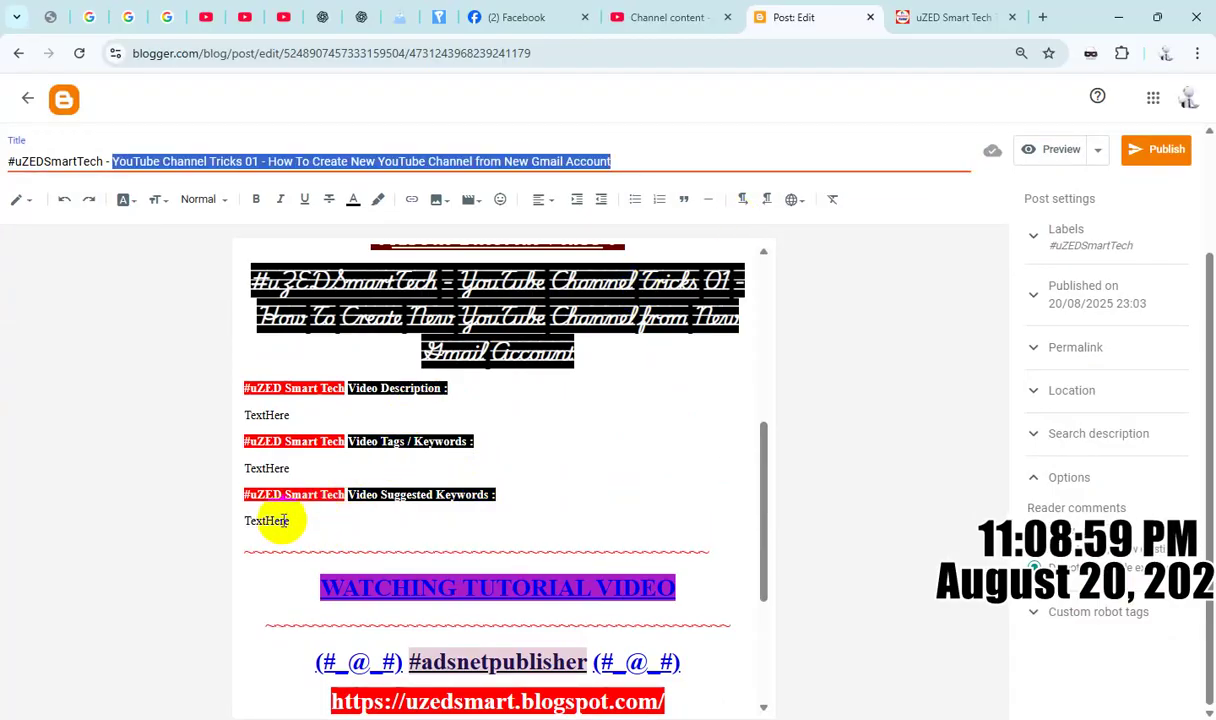
{"action": "left_click_drag", "start_coordinate": [284, 520], "coordinate": [218, 405]}
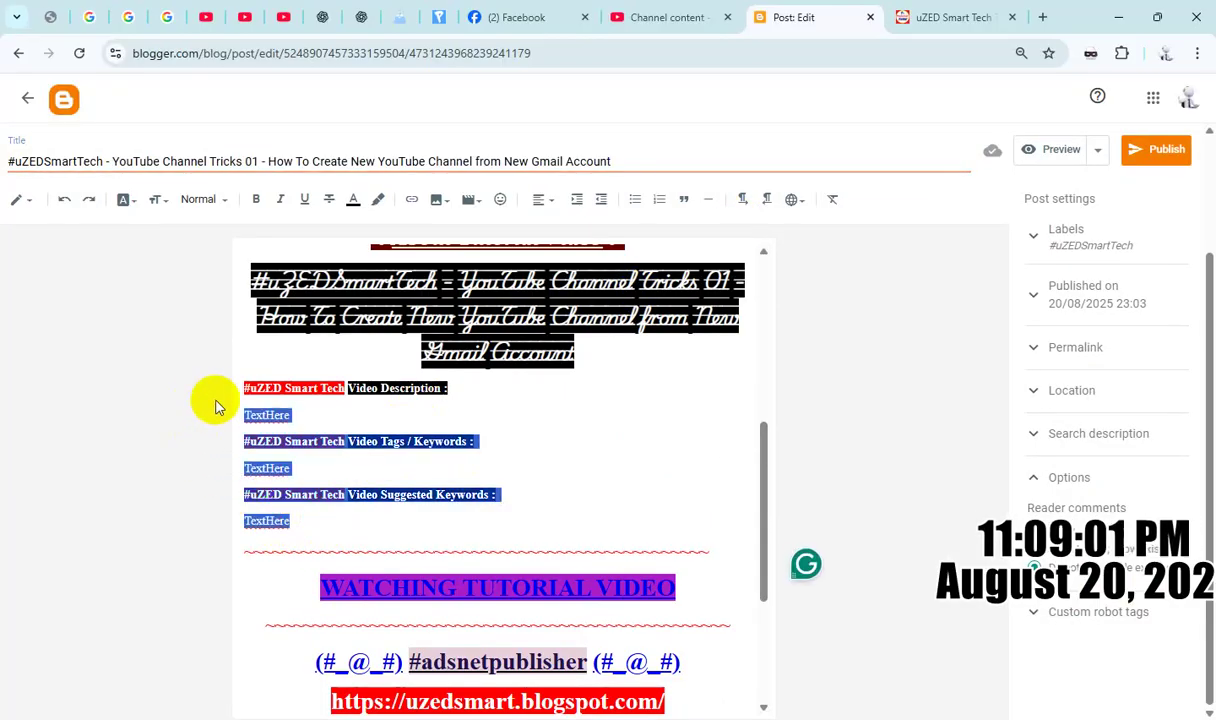
{"action": "key", "text": "ctrl+v"}
Justify the pasted article under Video Description, from its main heading to its end.
{"action": "scroll", "coordinate": [353, 492], "scroll_direction": "up", "scroll_amount": 3}
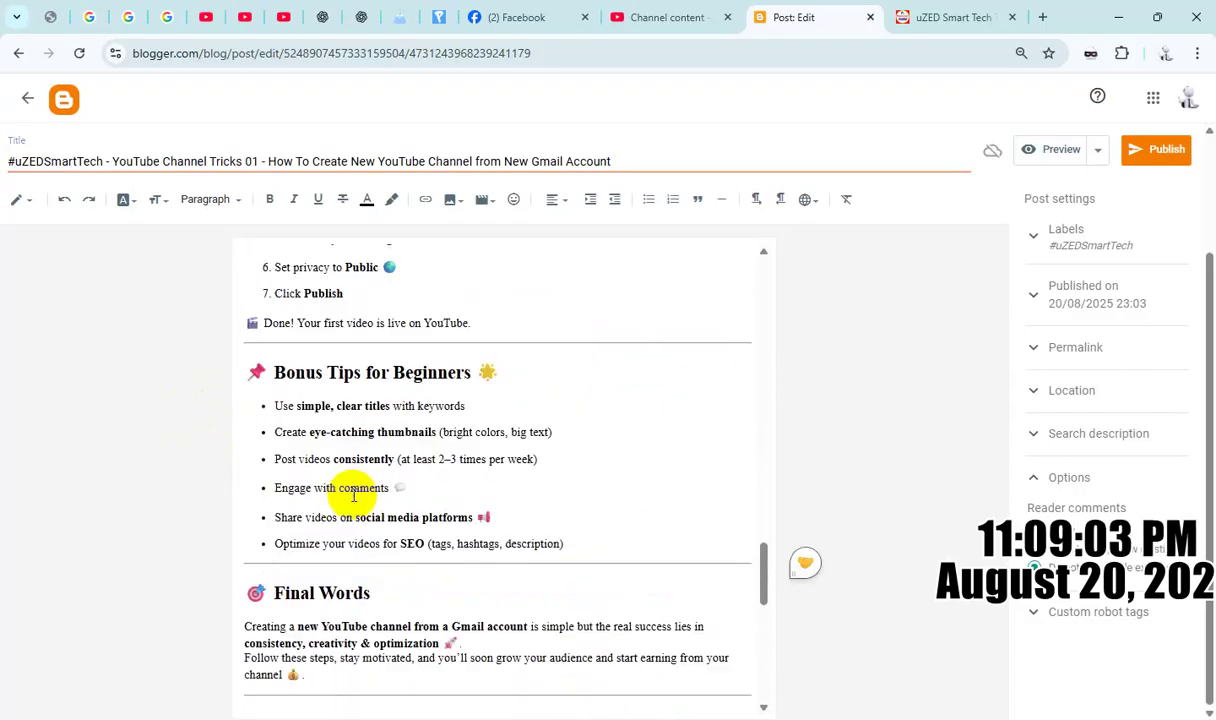
{"action": "scroll", "coordinate": [353, 495], "scroll_direction": "up", "scroll_amount": 20}
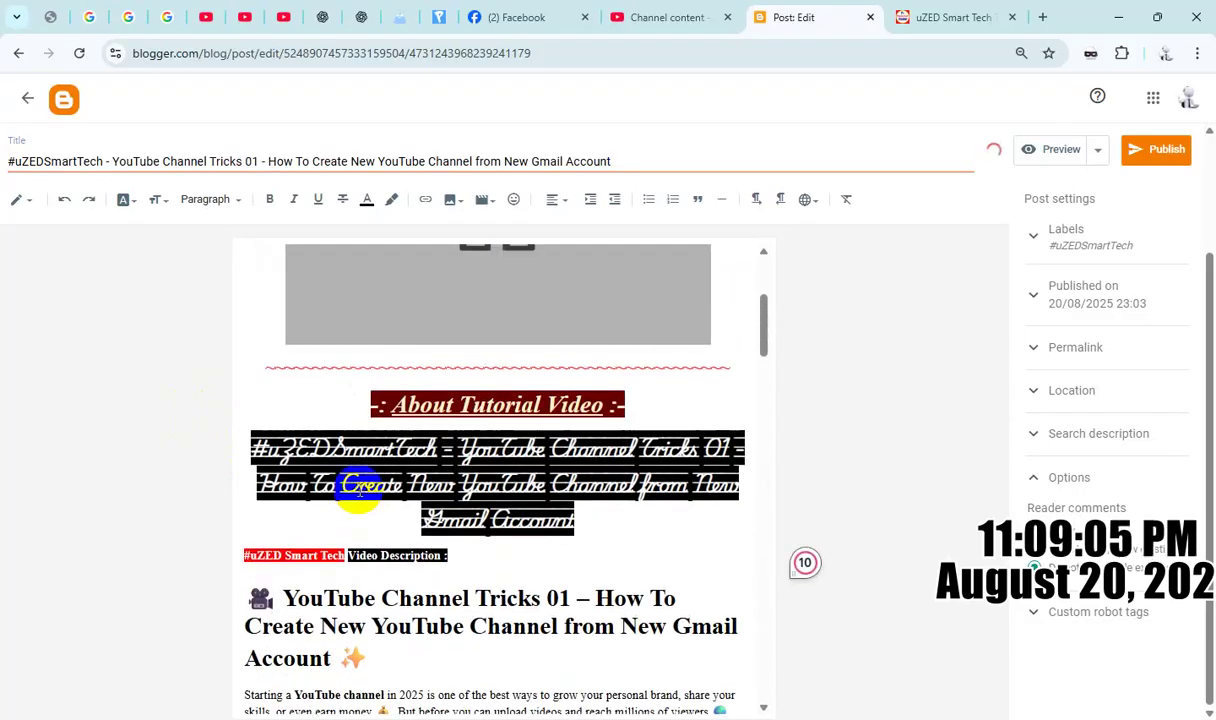
{"action": "scroll", "coordinate": [359, 490], "scroll_direction": "down", "scroll_amount": 3}
{"action": "left_click", "coordinate": [310, 429], "text": "shift"}
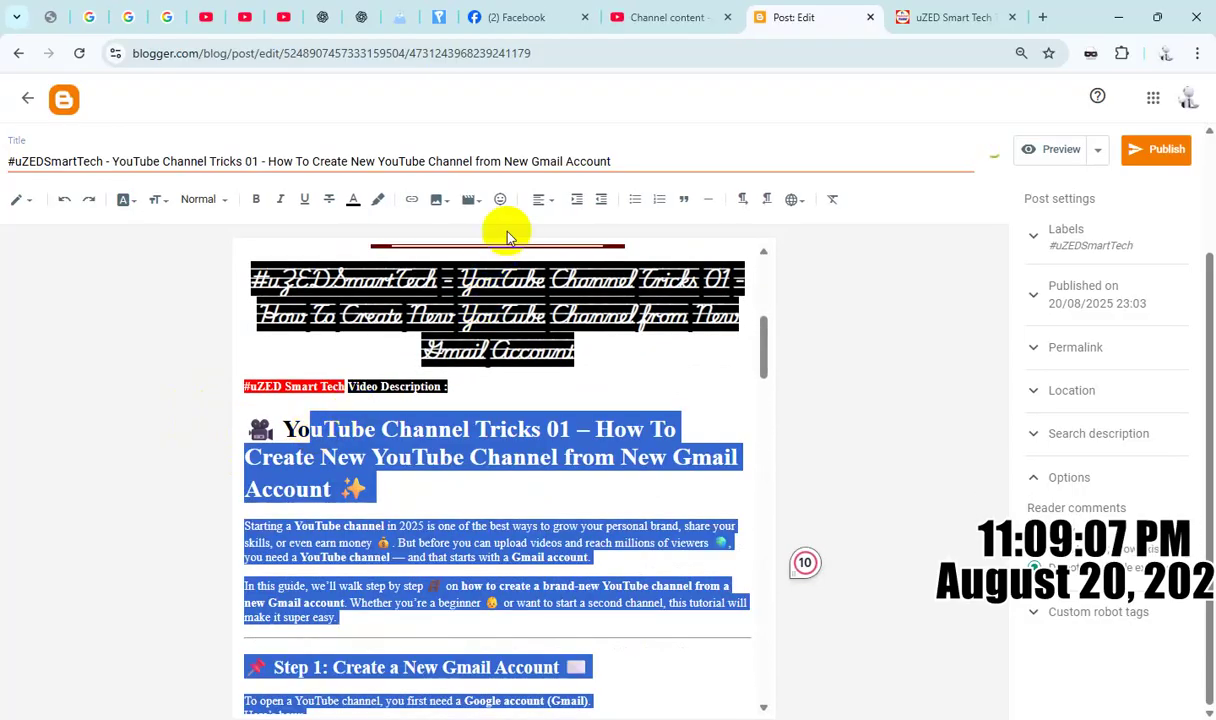
{"action": "left_click", "coordinate": [538, 203]}
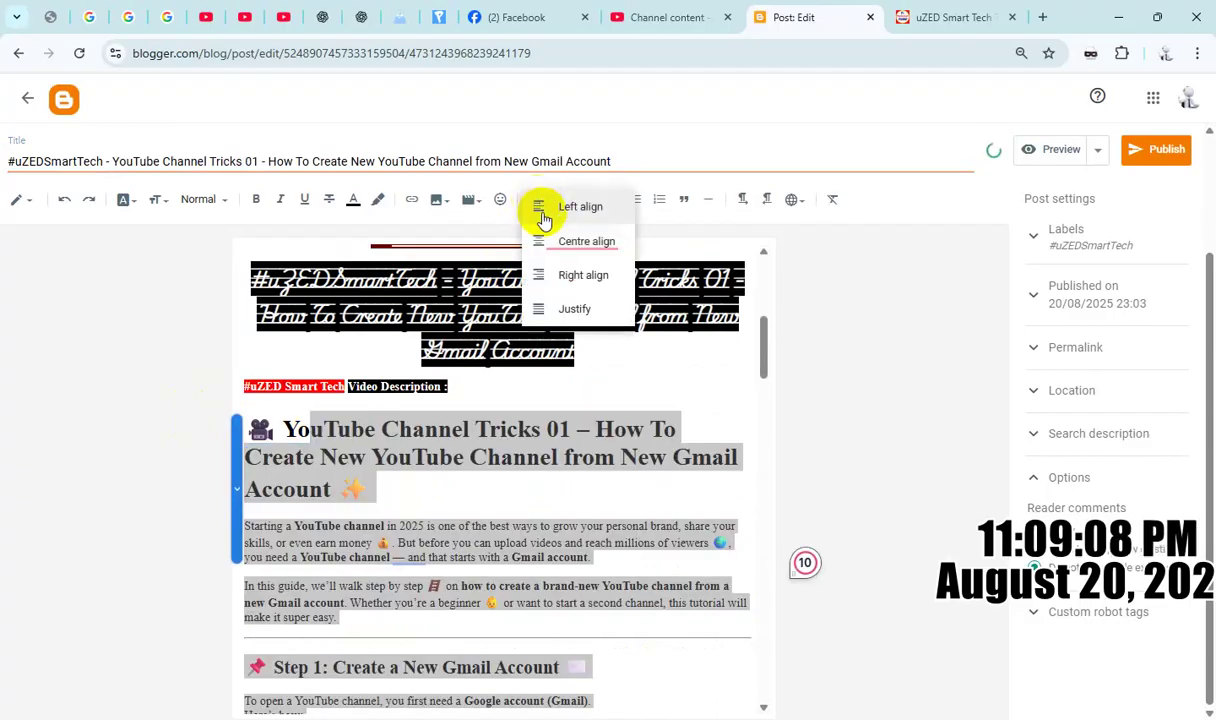
{"action": "left_click", "coordinate": [575, 307]}
{"action": "left_click", "coordinate": [500, 335]}
{"action": "scroll", "coordinate": [433, 340], "scroll_direction": "up", "scroll_amount": 1}
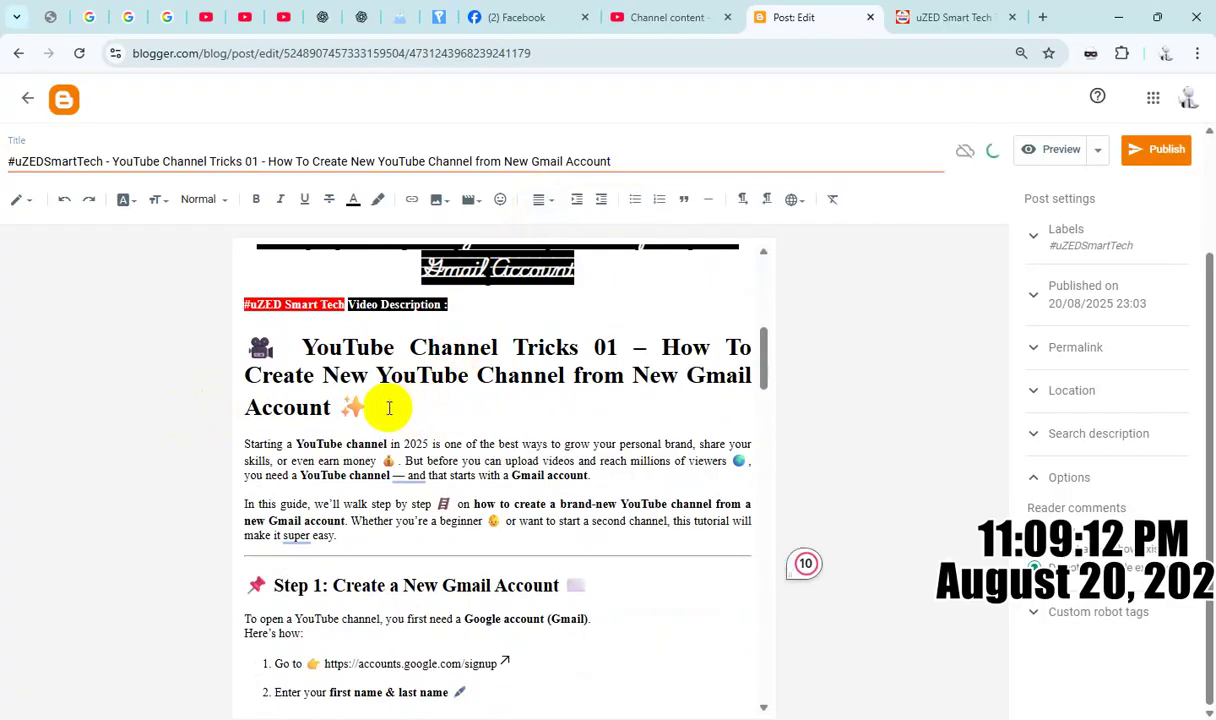
Copy the article's main heading with its emojis and replace the title text following "#uZEDSmartTech - " with it.
{"action": "left_click", "coordinate": [339, 406]}
{"action": "left_click_drag", "start_coordinate": [339, 406], "coordinate": [365, 322]}
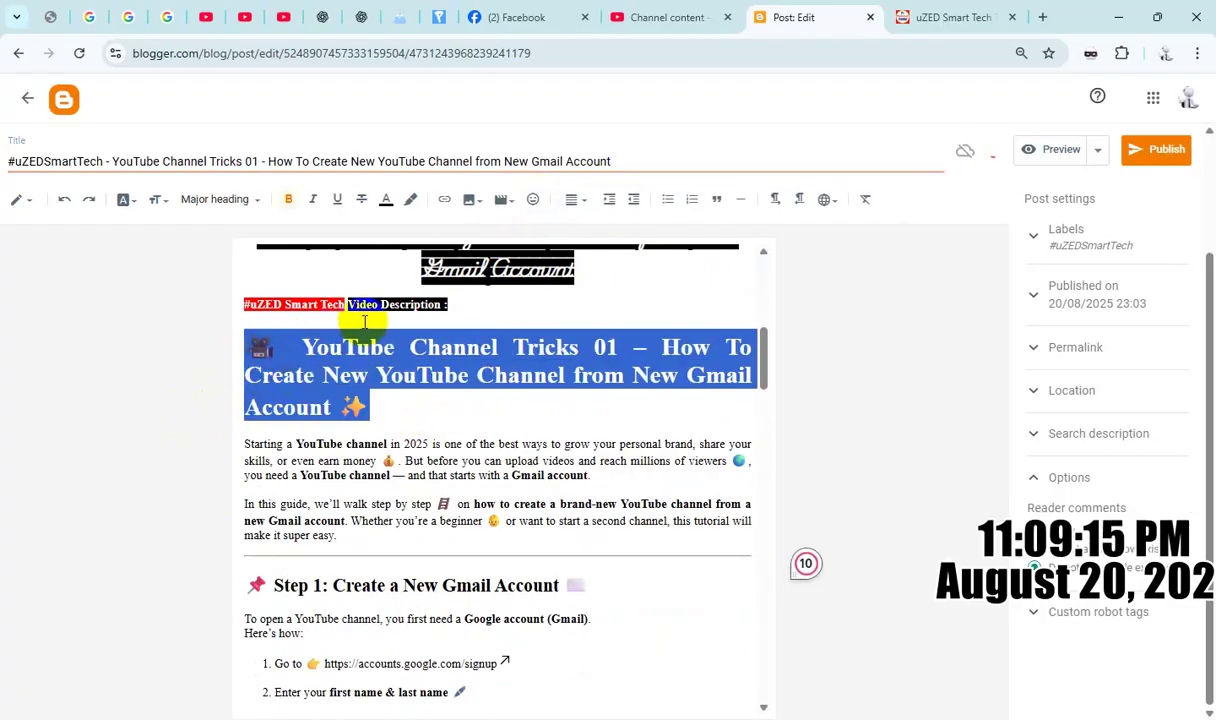
{"action": "left_click", "coordinate": [112, 161]}
{"action": "key", "text": "shift+End"}
{"action": "left_click", "coordinate": [114, 162]}
{"action": "left_click_drag", "start_coordinate": [114, 162], "coordinate": [697, 162]}
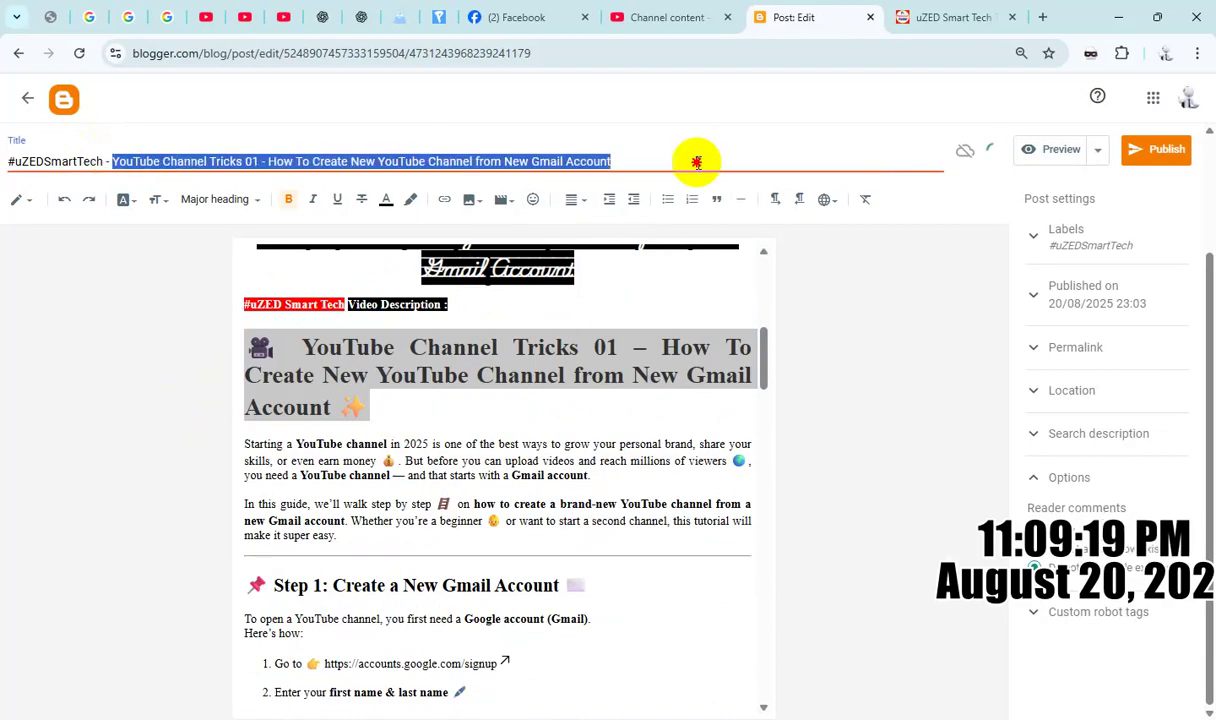
{"action": "type", "text": "🎥 YouTube Channel Tricks 01 – How To Create New YouTube Channel from New Gmail Account ✨"}
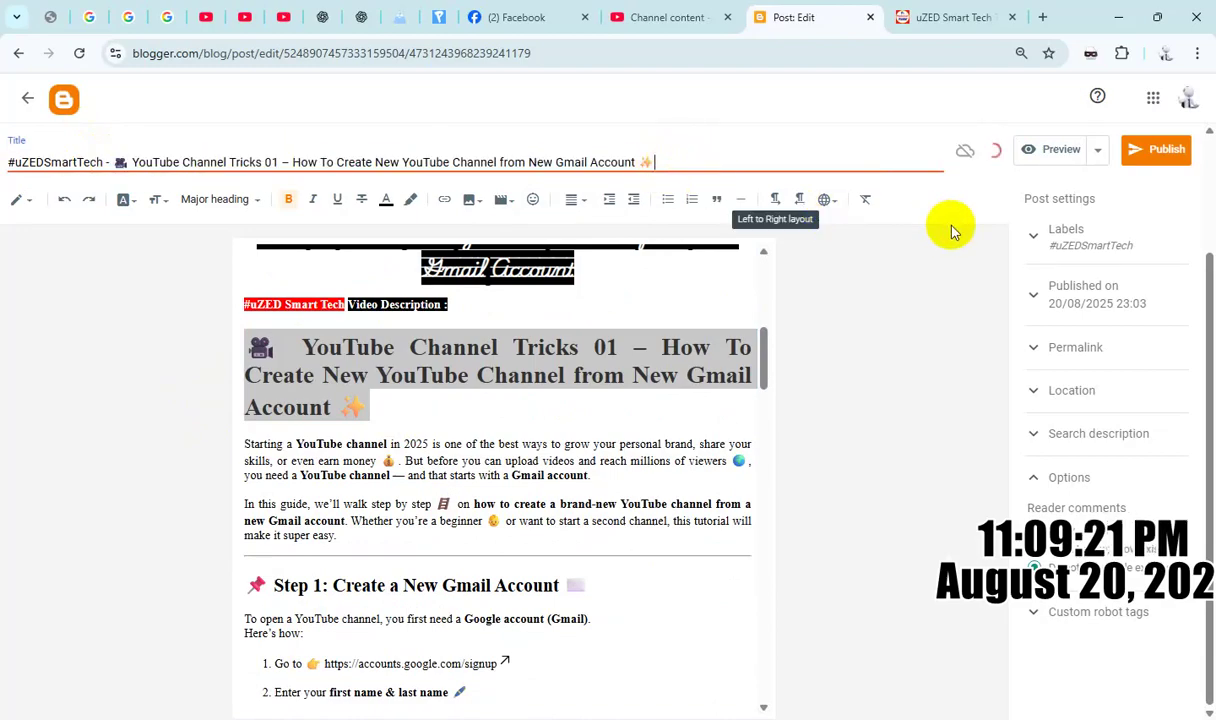
Publish the post to the blog and accept the publishing confirmation.
{"action": "left_click", "coordinate": [1145, 158]}
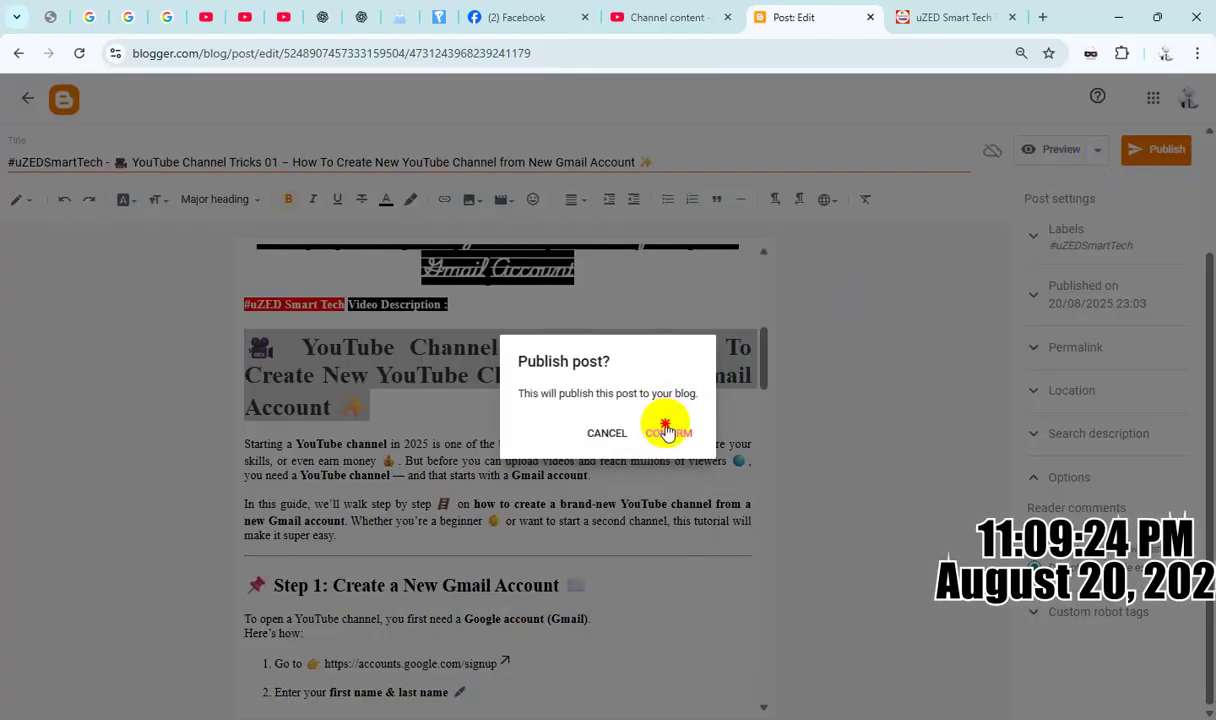
{"action": "left_click", "coordinate": [666, 430]}
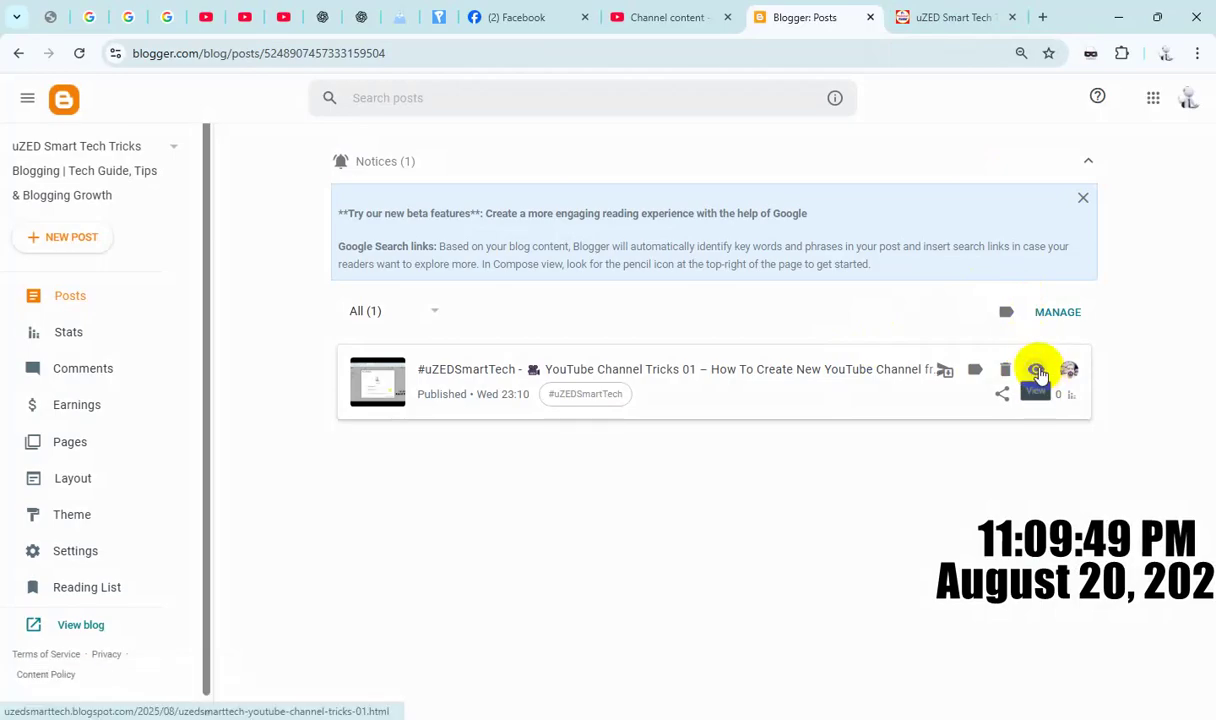
Open the published post on the blog and examine its title, embedded video, article, hashtags and WATCHING TUTORIAL VIDEO link.
{"action": "left_click", "coordinate": [1038, 372]}
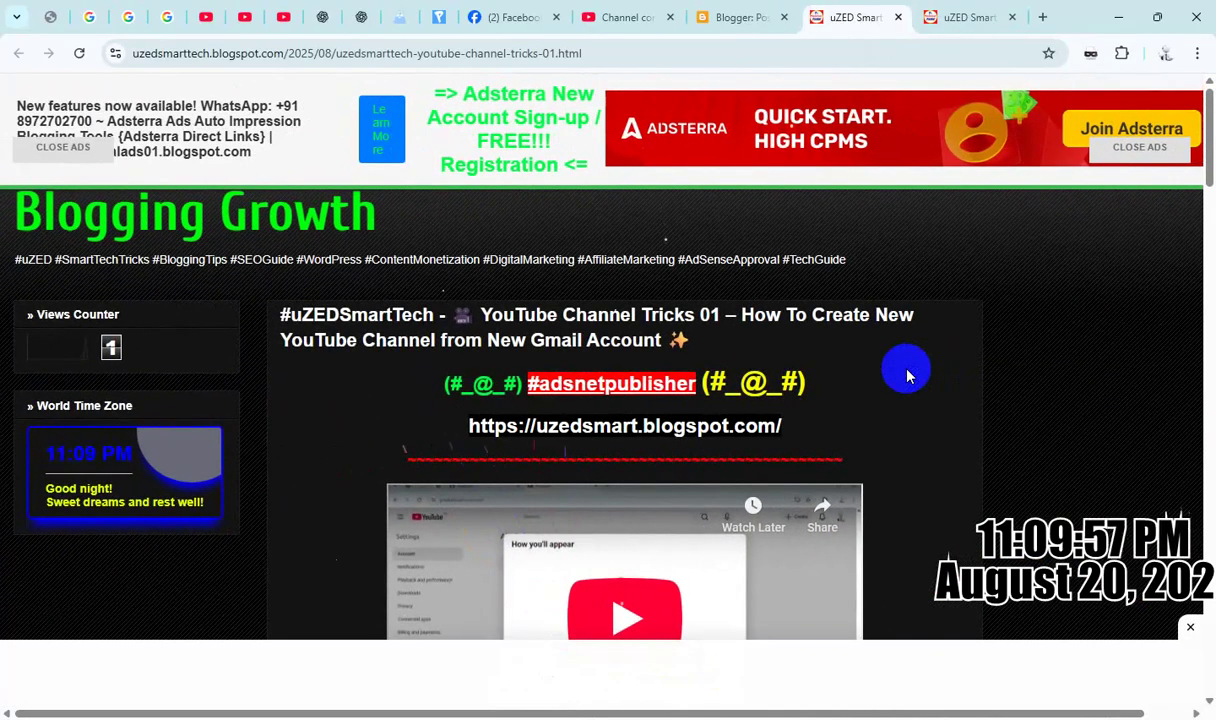
{"action": "scroll", "coordinate": [907, 375], "scroll_direction": "down", "scroll_amount": 10}
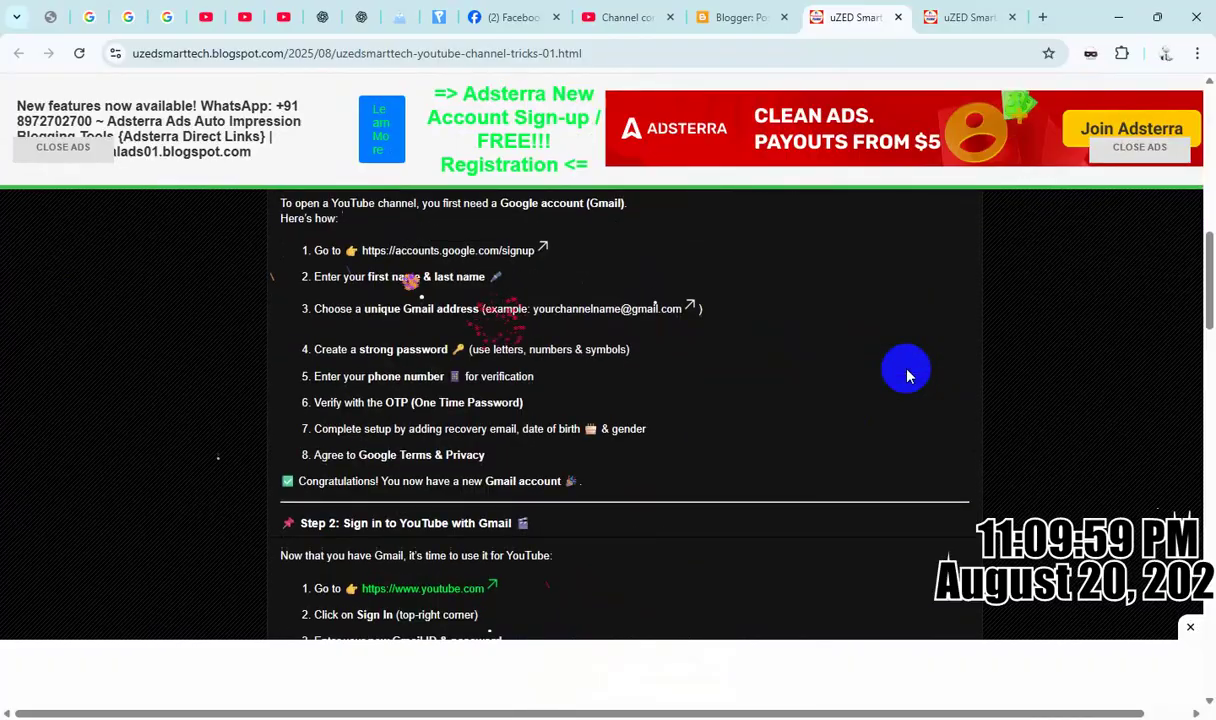
{"action": "scroll", "coordinate": [907, 375], "scroll_direction": "down", "scroll_amount": 14}
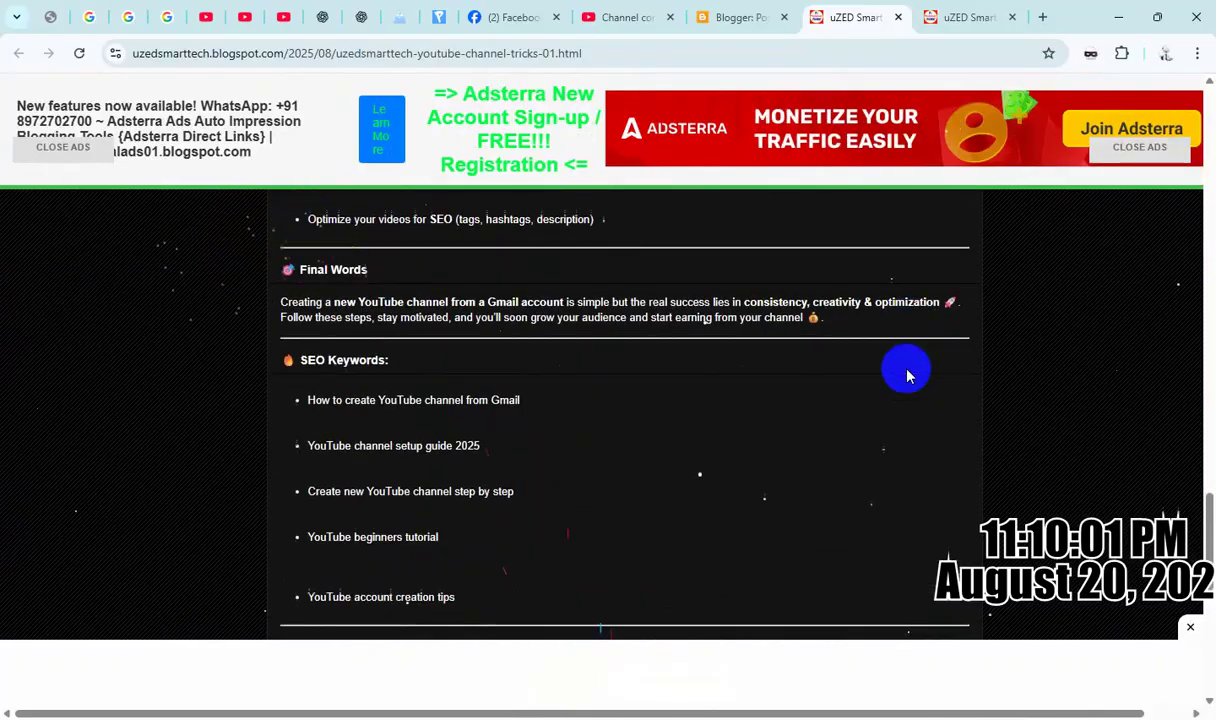
{"action": "scroll", "coordinate": [907, 375], "scroll_direction": "down", "scroll_amount": 6}
{"action": "scroll", "coordinate": [904, 369], "scroll_direction": "up", "scroll_amount": 3}
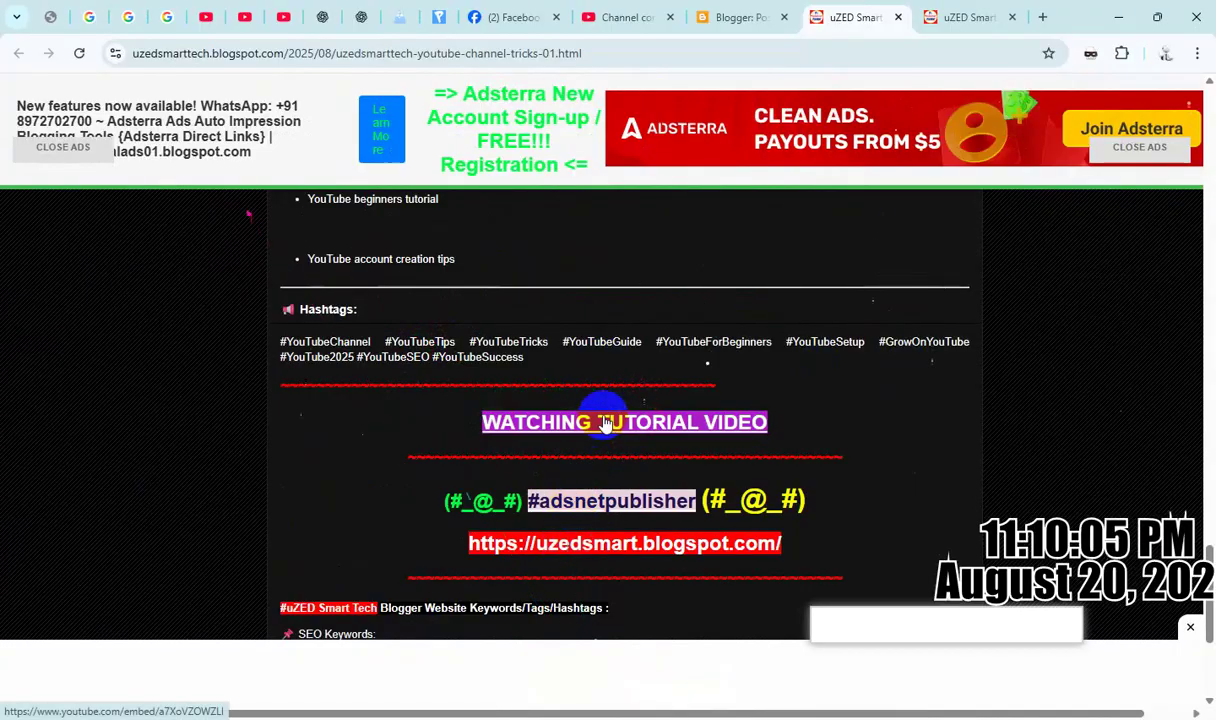
{"action": "scroll", "coordinate": [608, 420], "scroll_direction": "up", "scroll_amount": 5}
{"action": "scroll", "coordinate": [610, 416], "scroll_direction": "up", "scroll_amount": 20}
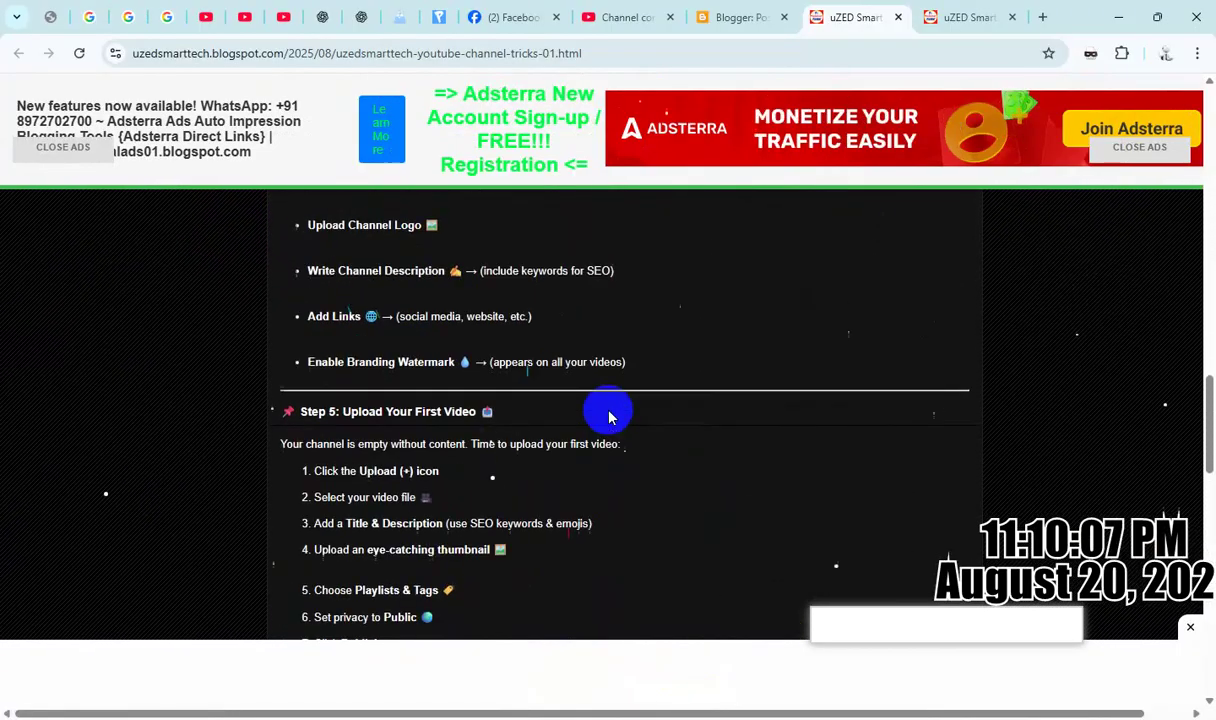
{"action": "scroll", "coordinate": [611, 416], "scroll_direction": "up", "scroll_amount": 2}
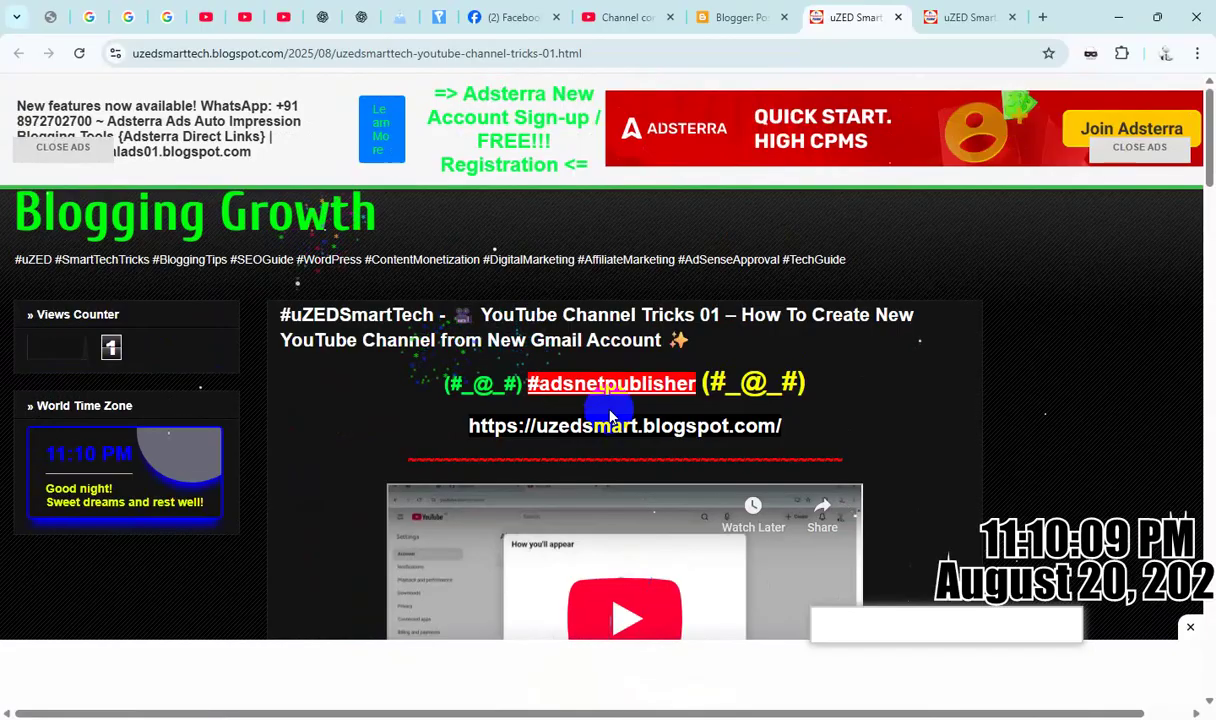